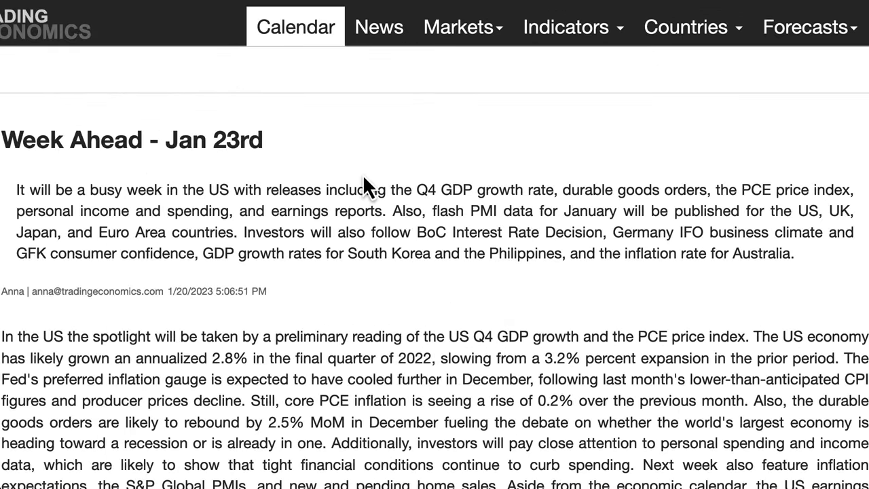
Read the "Week Ahead - Jan 23rd" summary, highlighting the US, flash PMI, BoC, Germany, South Korea and Australia releases.
{"action": "left_click_drag", "start_coordinate": [6, 141], "coordinate": [187, 155]}
{"action": "left_click", "coordinate": [83, 213]}
{"action": "left_click_drag", "start_coordinate": [22, 190], "coordinate": [515, 191]}
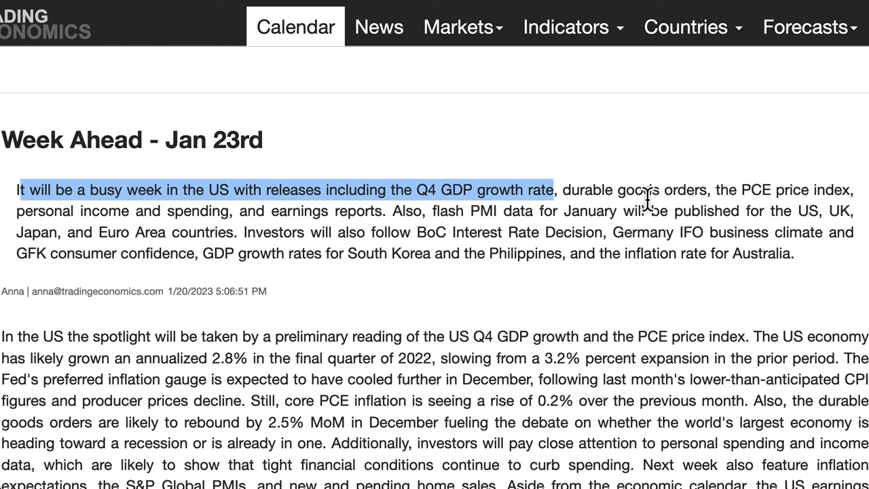
{"action": "left_click_drag", "start_coordinate": [716, 192], "coordinate": [222, 233]}
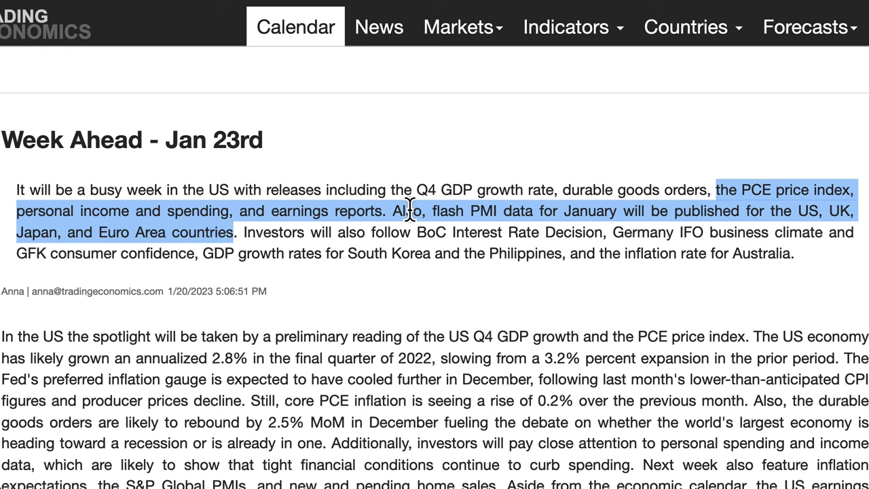
{"action": "left_click", "coordinate": [265, 236]}
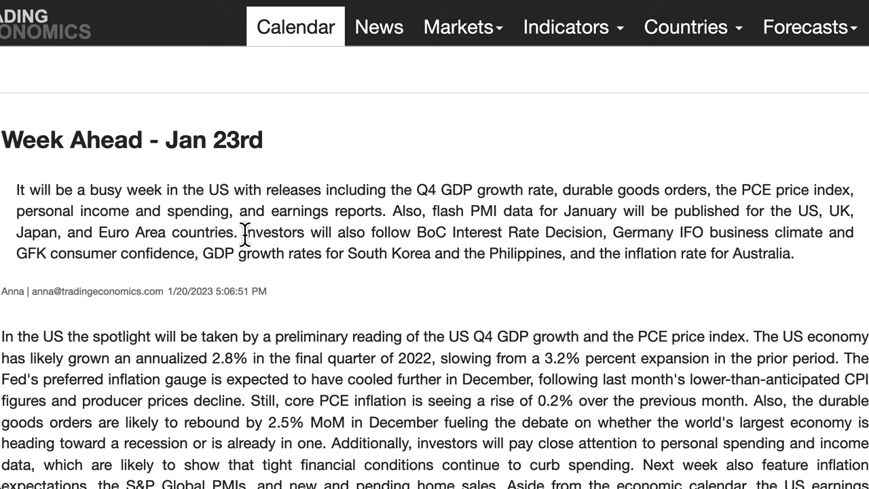
{"action": "left_click_drag", "start_coordinate": [243, 233], "coordinate": [422, 260]}
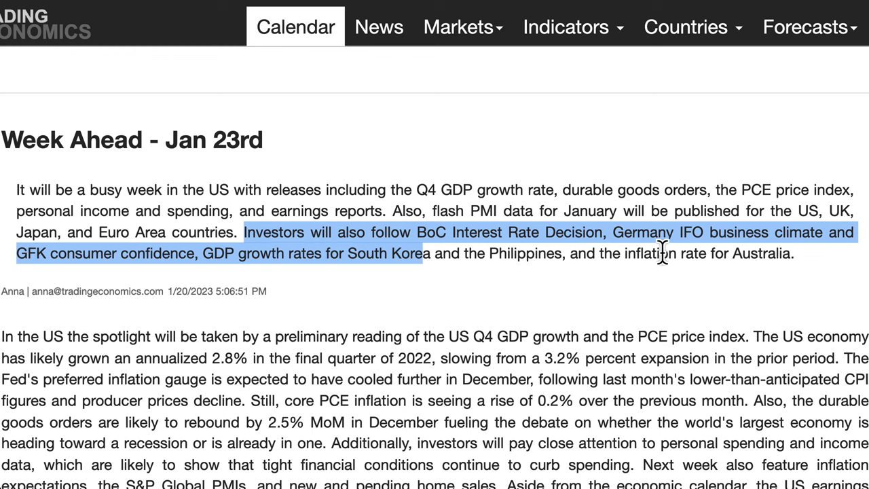
{"action": "left_click_drag", "start_coordinate": [687, 254], "coordinate": [785, 260]}
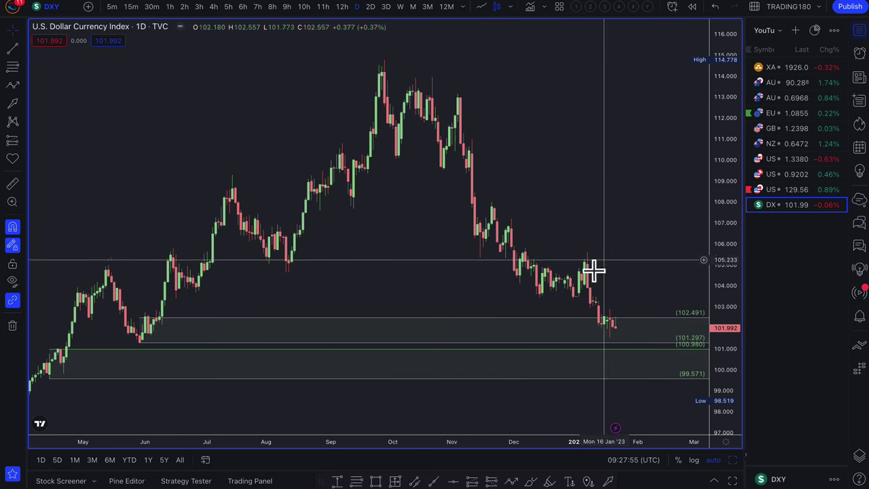
Switch to TradingView and examine the US Dollar Index's daily price history around the two green demand zones, back to 2020.
{"action": "scroll", "coordinate": [400, 337], "scroll_direction": "down", "scroll_amount": 1}
{"action": "scroll", "coordinate": [405, 348], "scroll_direction": "down", "scroll_amount": 1}
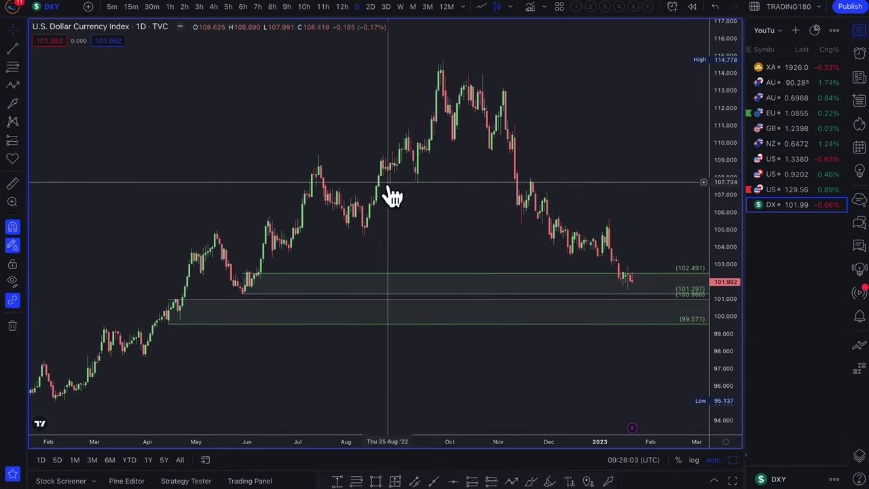
{"action": "scroll", "coordinate": [475, 250], "scroll_direction": "up", "scroll_amount": 5}
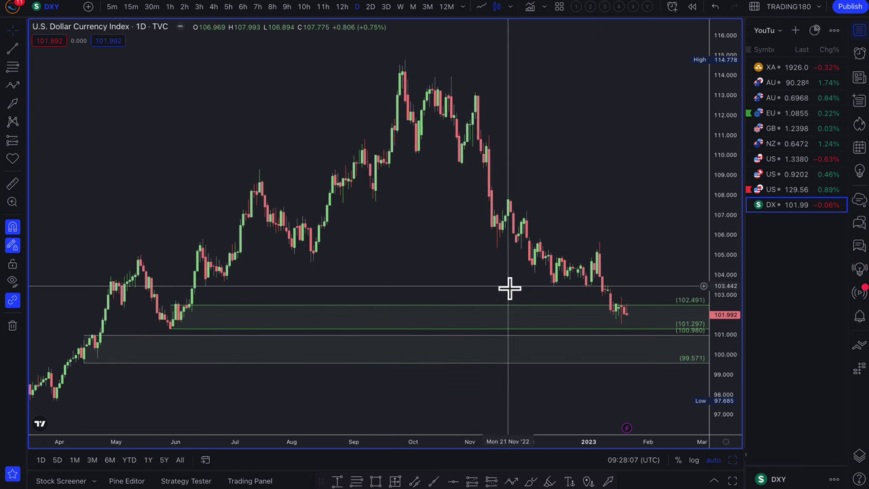
{"action": "left_click", "coordinate": [149, 460]}
{"action": "scroll", "coordinate": [214, 374], "scroll_direction": "down", "scroll_amount": 3}
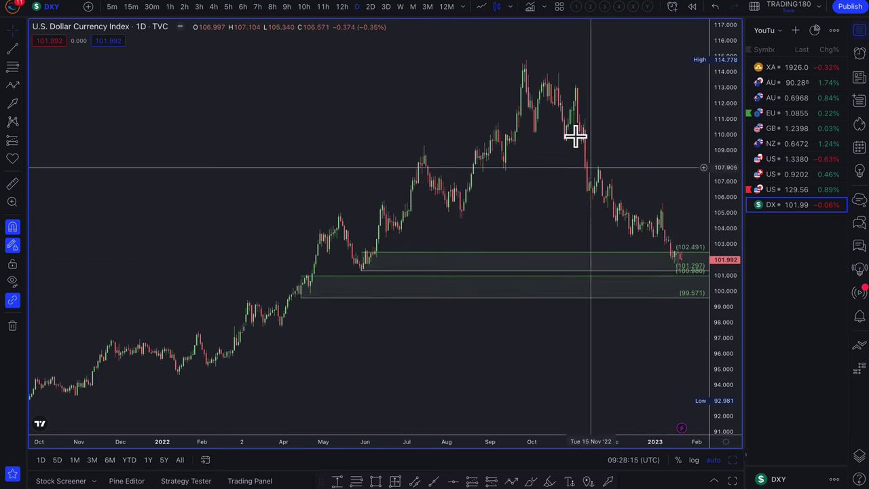
{"action": "scroll", "coordinate": [622, 204], "scroll_direction": "up", "scroll_amount": 4}
{"action": "scroll", "coordinate": [520, 199], "scroll_direction": "up", "scroll_amount": 2}
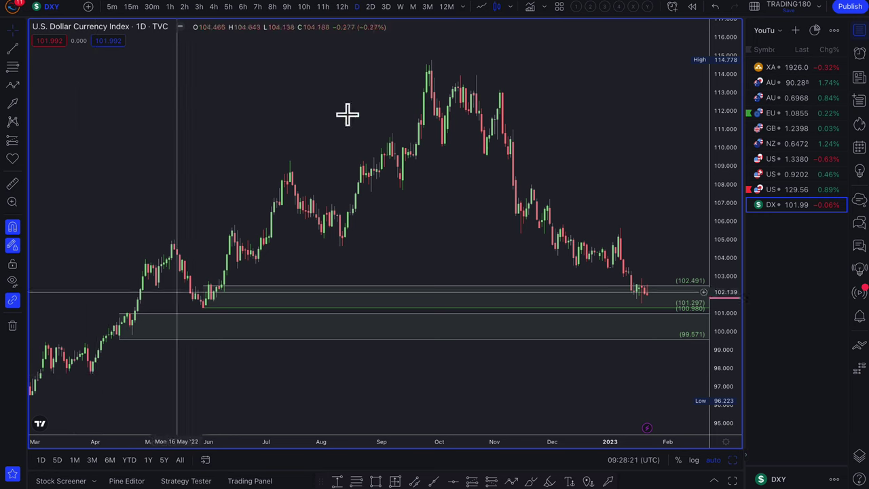
{"action": "scroll", "coordinate": [631, 259], "scroll_direction": "down", "scroll_amount": 5}
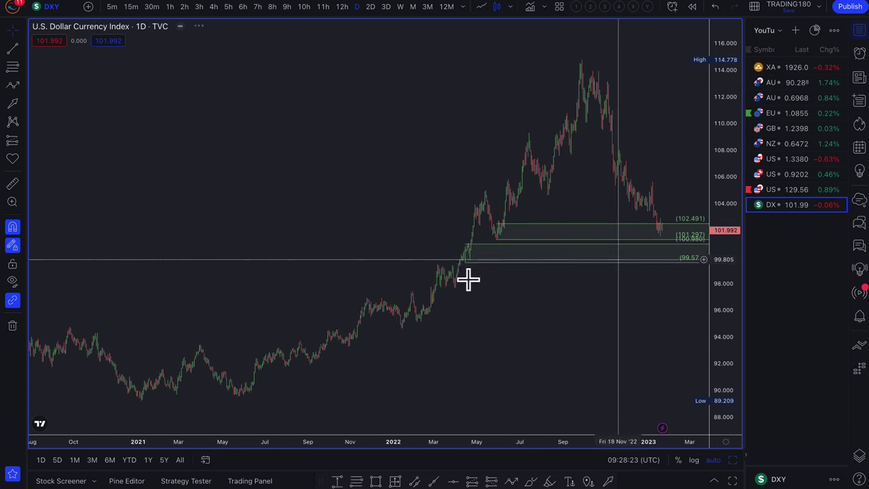
{"action": "scroll", "coordinate": [401, 345], "scroll_direction": "down", "scroll_amount": 2}
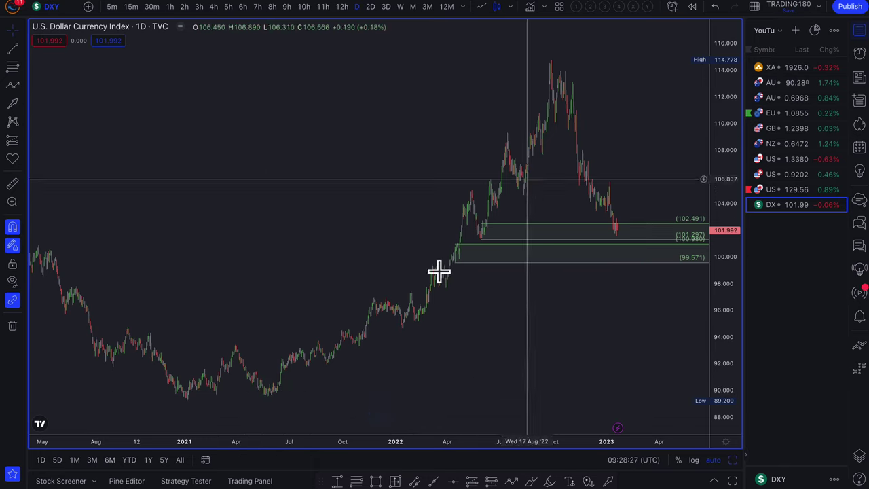
Draw a range from the May 2021 low at 89.535 to the high at 114.847 and apply the "3. VR TOOL" template.
{"action": "left_click", "coordinate": [13, 68]}
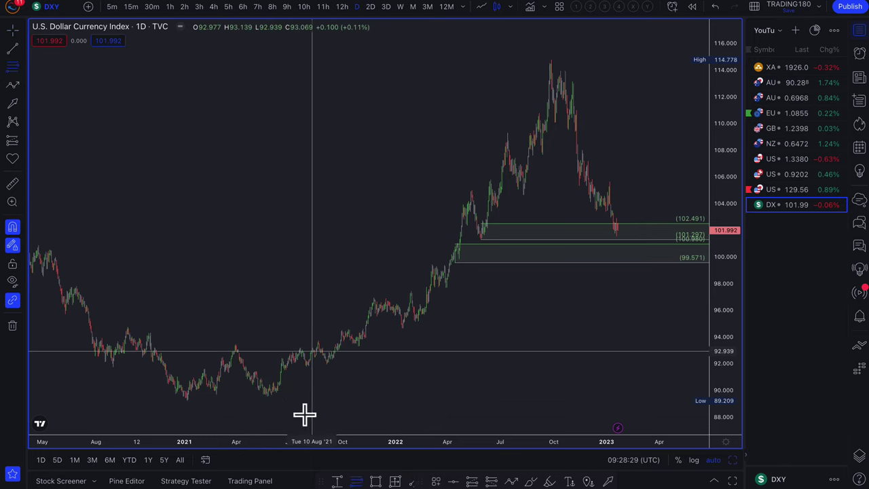
{"action": "left_click", "coordinate": [267, 401]}
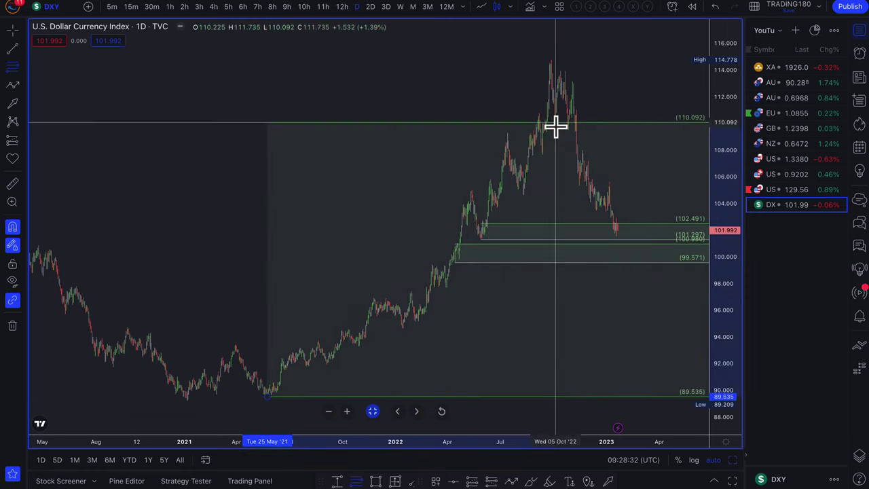
{"action": "left_click", "coordinate": [589, 60]}
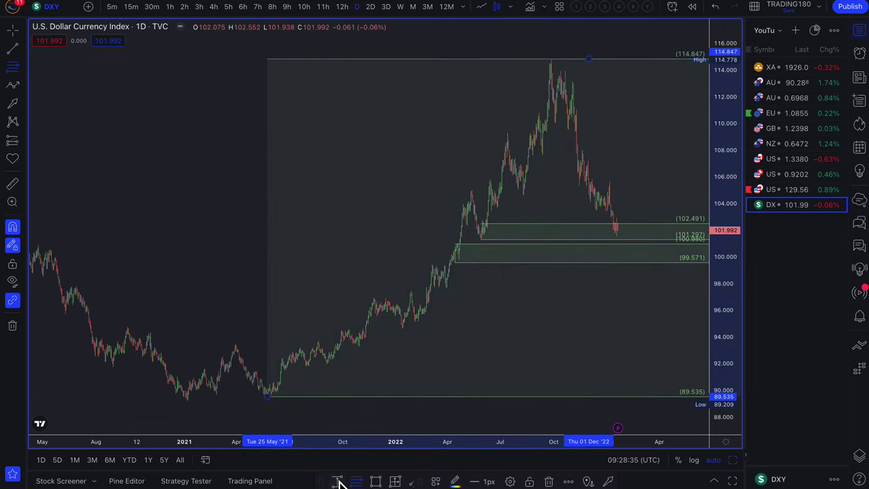
{"action": "left_click", "coordinate": [436, 482]}
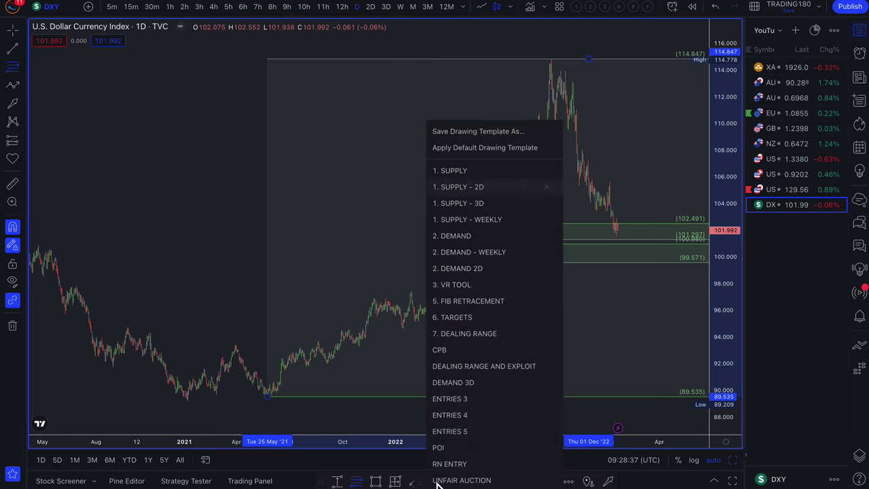
{"action": "left_click", "coordinate": [480, 283]}
{"action": "scroll", "coordinate": [376, 216], "scroll_direction": "up", "scroll_amount": 5}
{"action": "scroll", "coordinate": [554, 255], "scroll_direction": "up", "scroll_amount": 5}
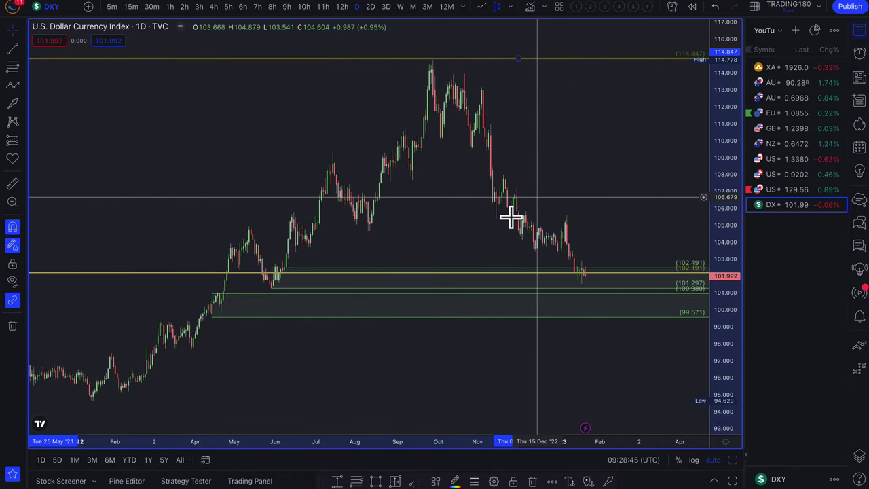
{"action": "mouse_move", "coordinate": [554, 255]}
{"action": "left_mouse_down"}
{"action": "mouse_move", "coordinate": [481, 139]}
{"action": "mouse_move", "coordinate": [568, 257]}
{"action": "left_mouse_up"}
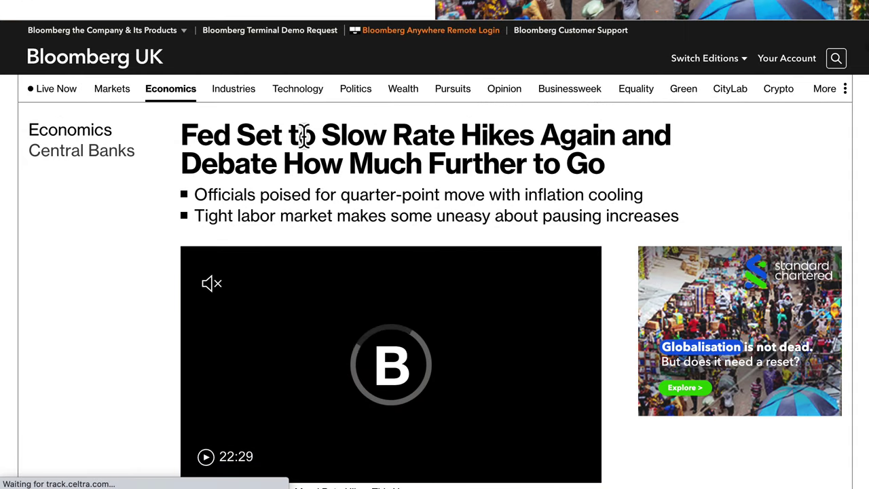
Switch to the Bloomberg article on the Fed slowing rate hikes and read it, highlighting the headline and its summary points.
{"action": "left_click_drag", "start_coordinate": [338, 143], "coordinate": [293, 169]}
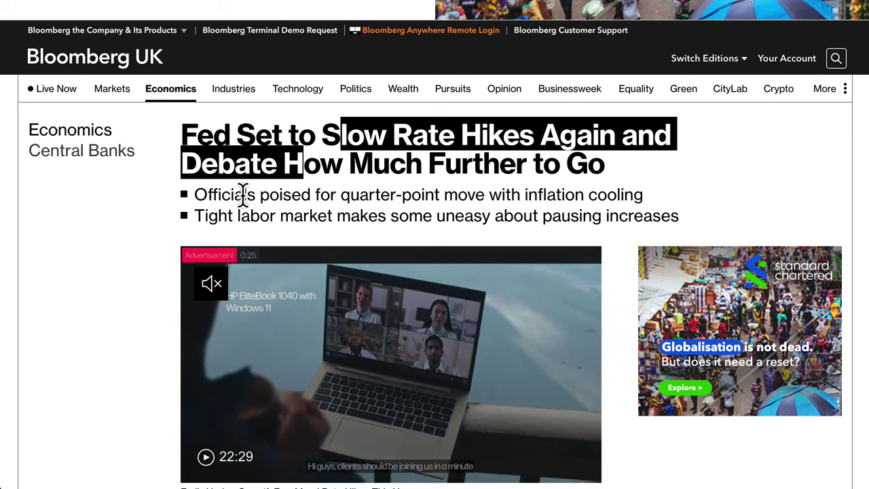
{"action": "left_click_drag", "start_coordinate": [230, 194], "coordinate": [676, 217]}
{"action": "scroll", "coordinate": [624, 304], "scroll_direction": "down", "scroll_amount": 3}
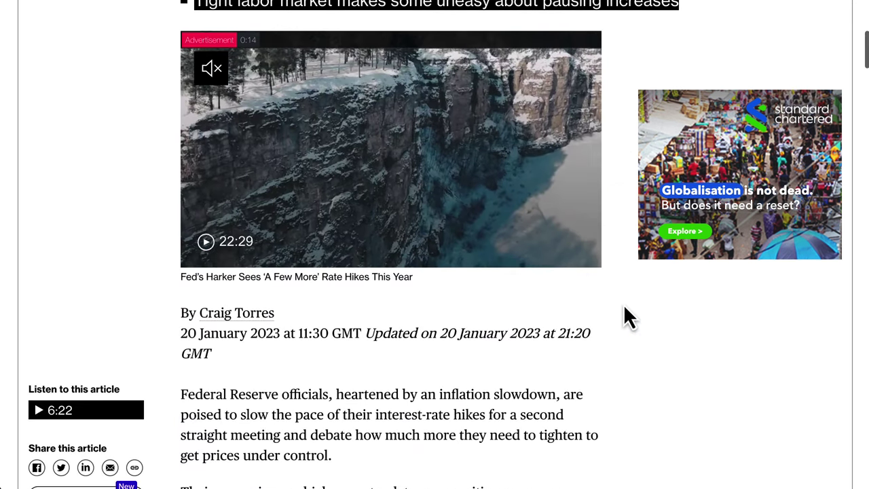
{"action": "scroll", "coordinate": [607, 356], "scroll_direction": "down", "scroll_amount": 3}
{"action": "scroll", "coordinate": [605, 348], "scroll_direction": "down", "scroll_amount": 1}
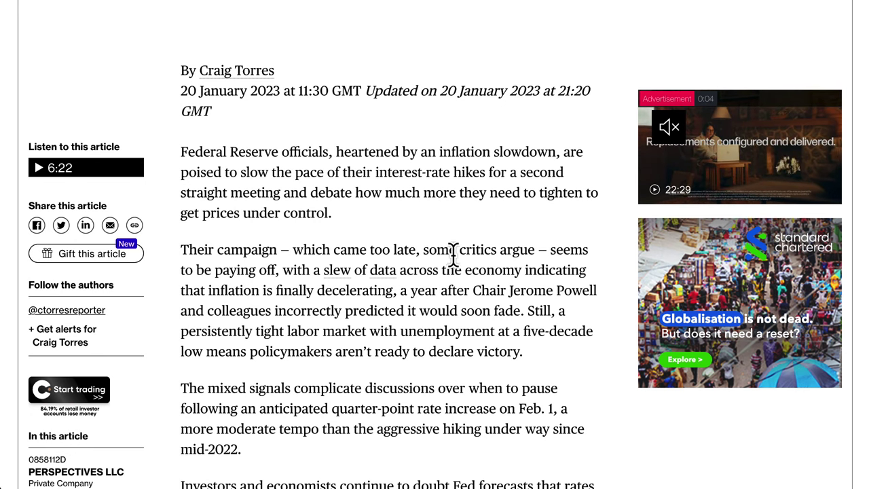
{"action": "scroll", "coordinate": [474, 269], "scroll_direction": "down", "scroll_amount": 2}
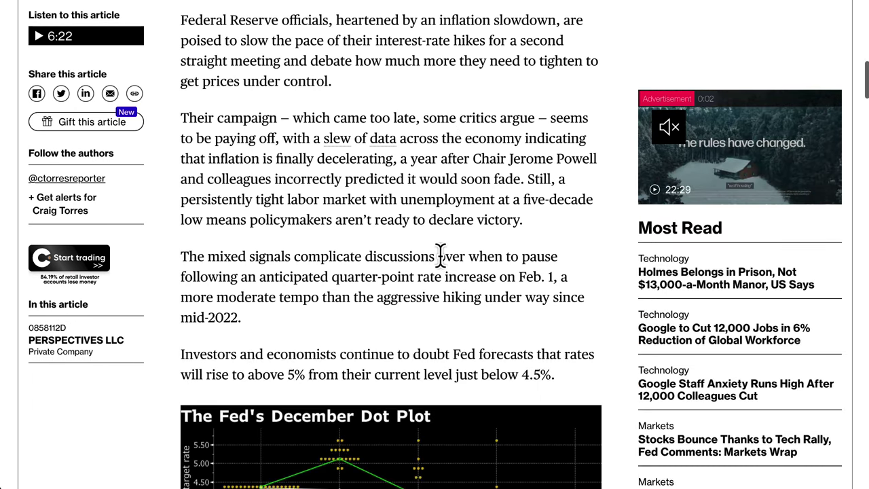
{"action": "scroll", "coordinate": [411, 260], "scroll_direction": "down", "scroll_amount": 2}
{"action": "scroll", "coordinate": [489, 272], "scroll_direction": "down", "scroll_amount": 1}
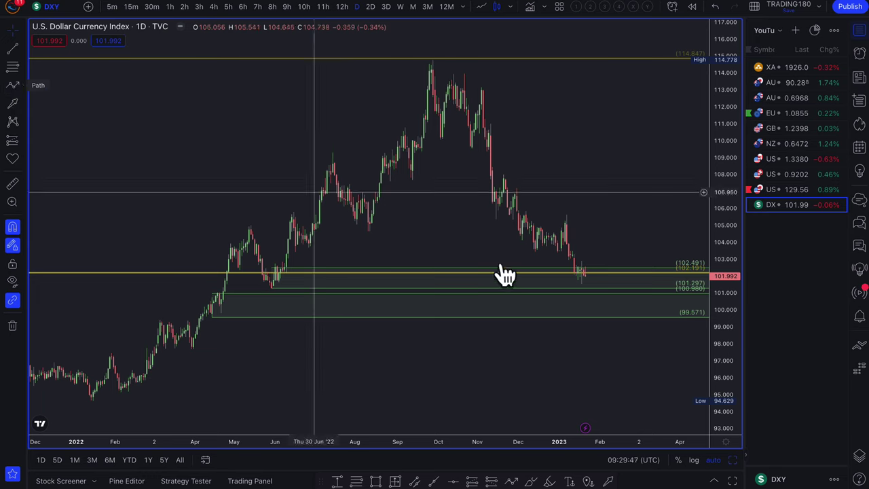
{"action": "left_click", "coordinate": [24, 87]}
{"action": "left_click", "coordinate": [48, 88]}
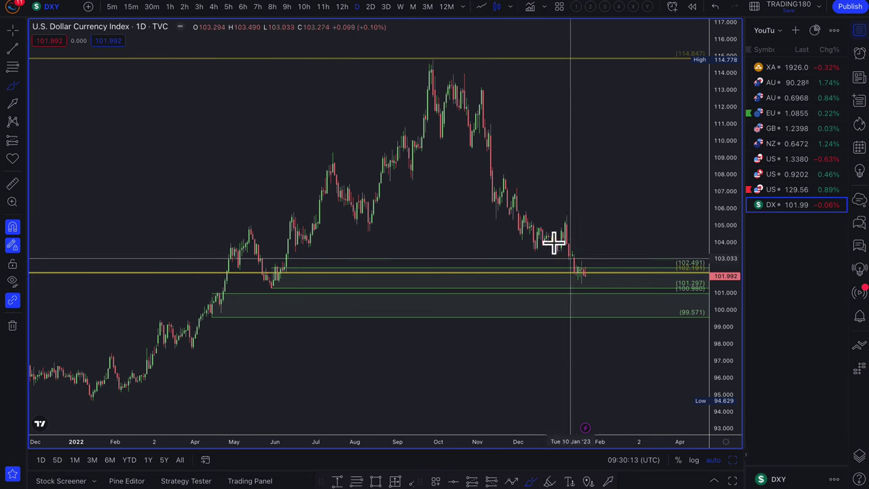
{"action": "scroll", "coordinate": [551, 239], "scroll_direction": "up", "scroll_amount": 5}
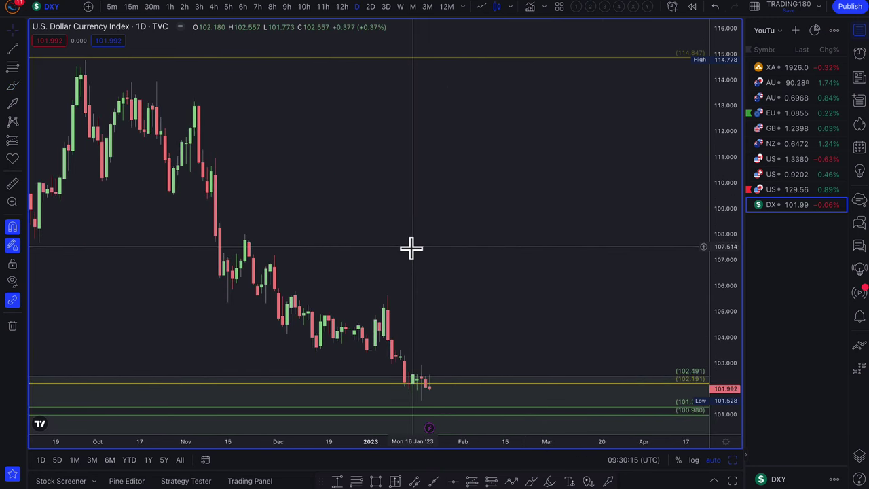
{"action": "right_click", "coordinate": [404, 246]}
Mark a zone from 103.221 to 103.482 at the 11 January candle and apply the "1. SUPPLY" template.
{"action": "left_click", "coordinate": [12, 66]}
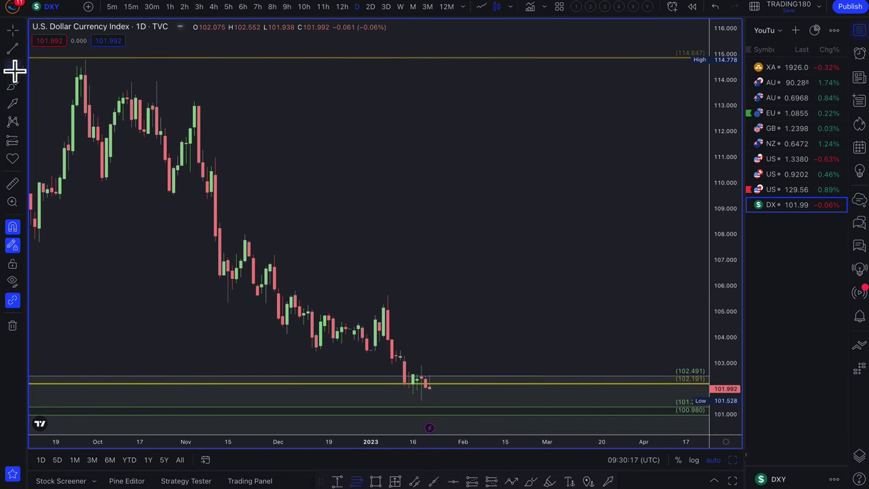
{"action": "left_click", "coordinate": [400, 358]}
{"action": "left_click", "coordinate": [401, 349]}
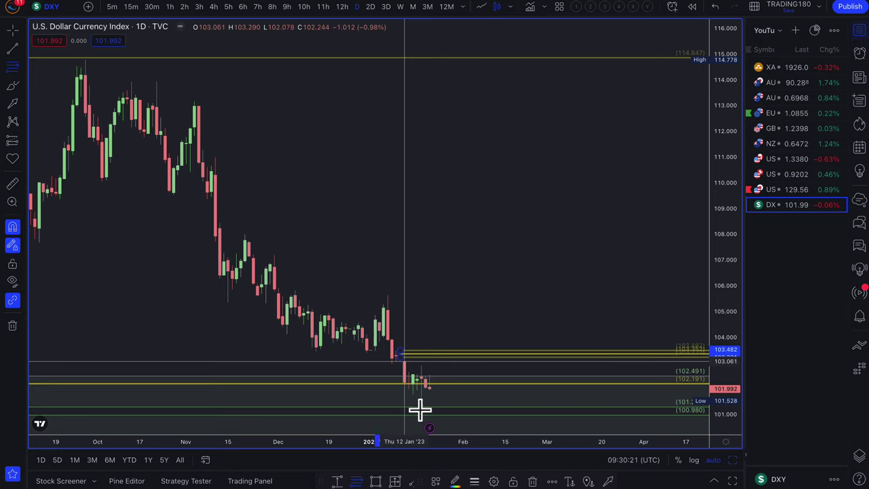
{"action": "left_click", "coordinate": [432, 481]}
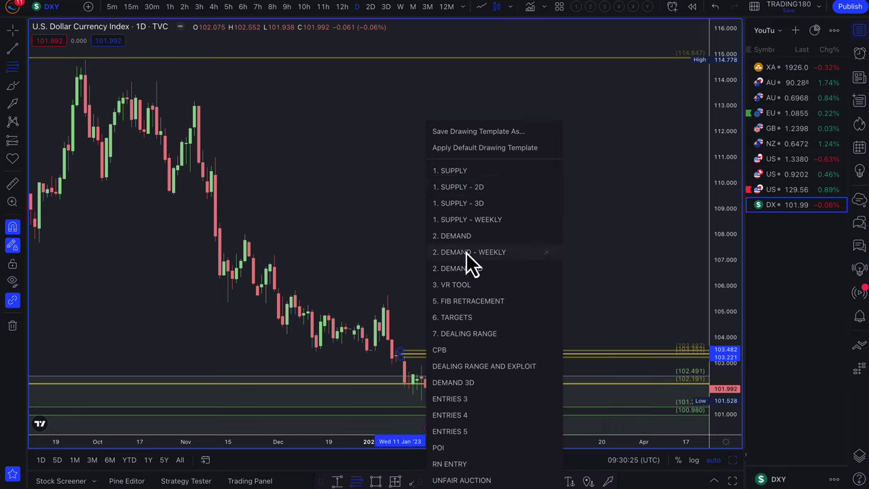
{"action": "left_click", "coordinate": [468, 175]}
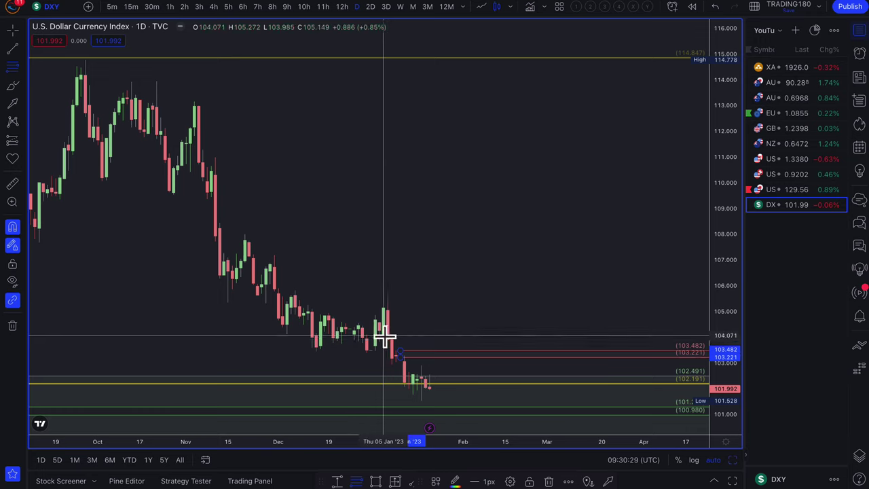
Mark a second zone from 104.071 to 105.631 at the early January swing high and apply the "1. SUPPLY" template.
{"action": "left_click_drag", "start_coordinate": [387, 317], "coordinate": [389, 297]}
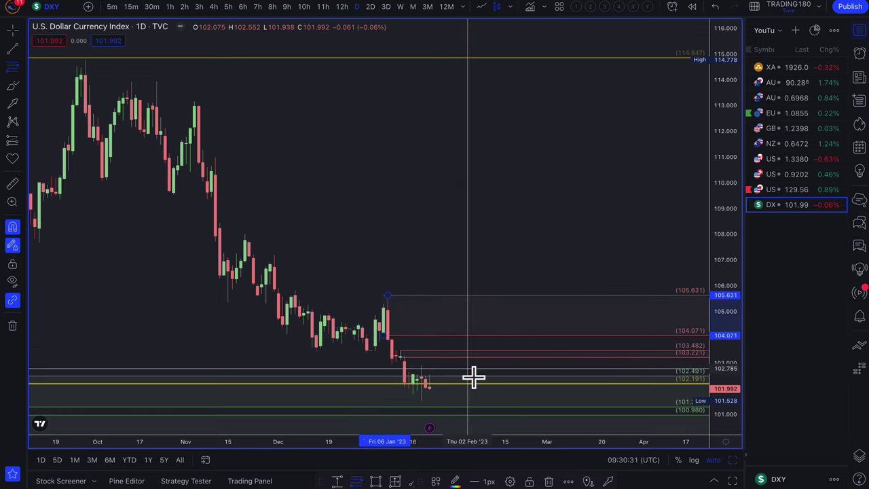
{"action": "left_click", "coordinate": [434, 482]}
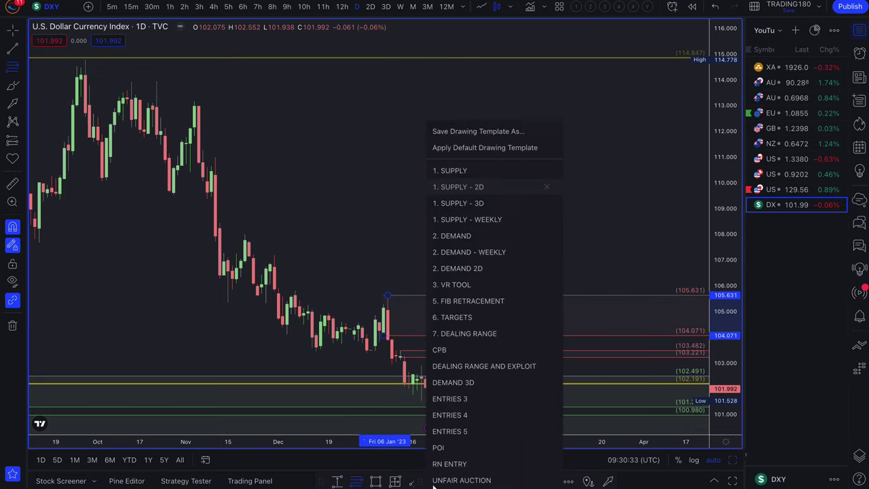
{"action": "left_click", "coordinate": [456, 170]}
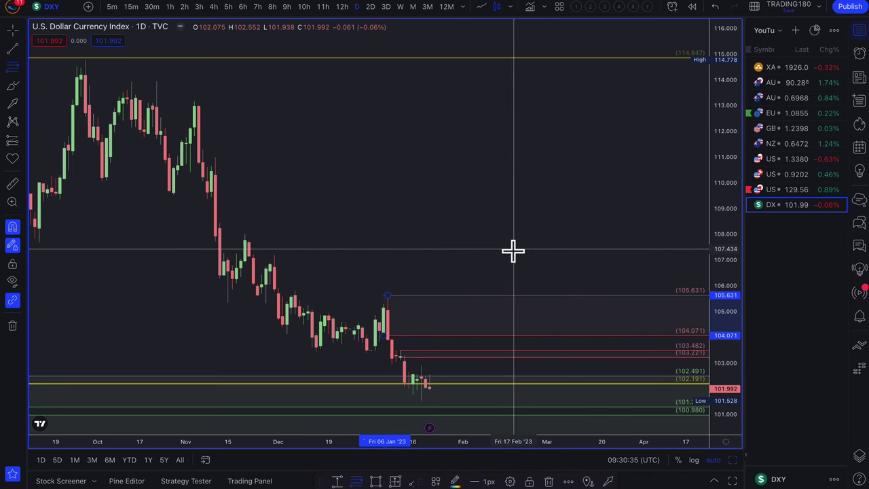
Draw a path from the last candle up to about 103.4 and down to about 102.3, plus another falling from about 104.7 to 102.4.
{"action": "scroll", "coordinate": [533, 250], "scroll_direction": "up", "scroll_amount": 5}
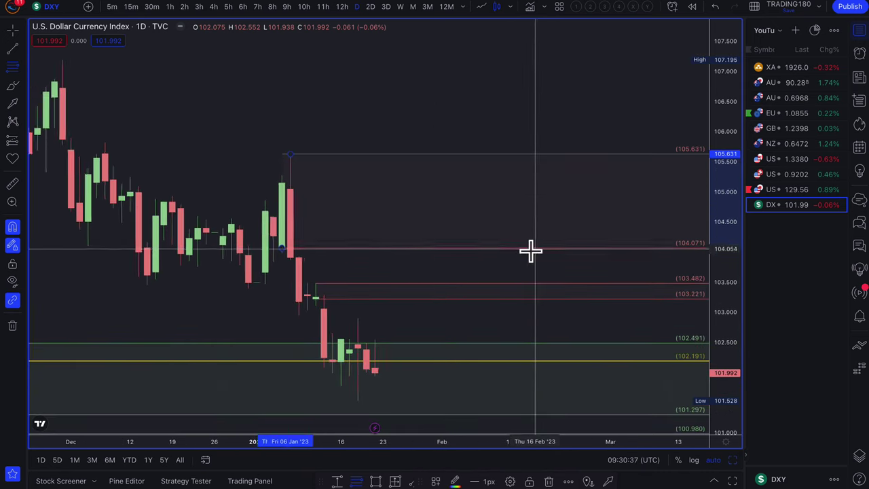
{"action": "left_click", "coordinate": [20, 106]}
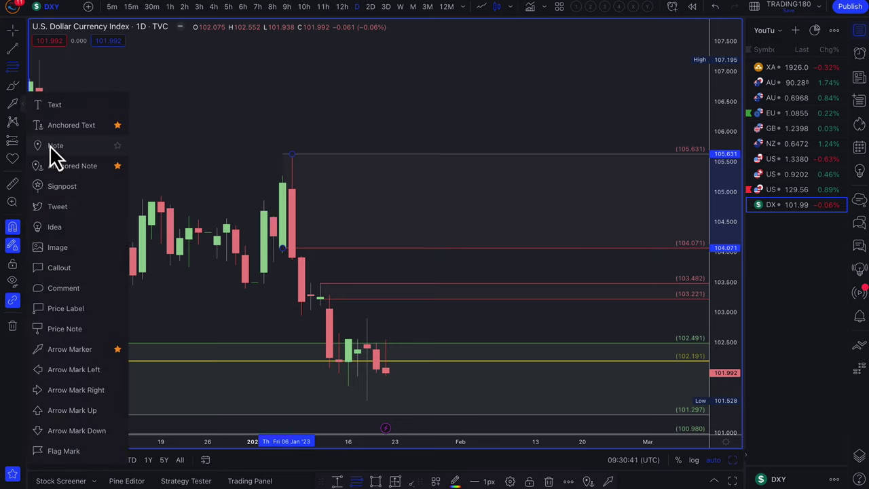
{"action": "left_click", "coordinate": [23, 88]}
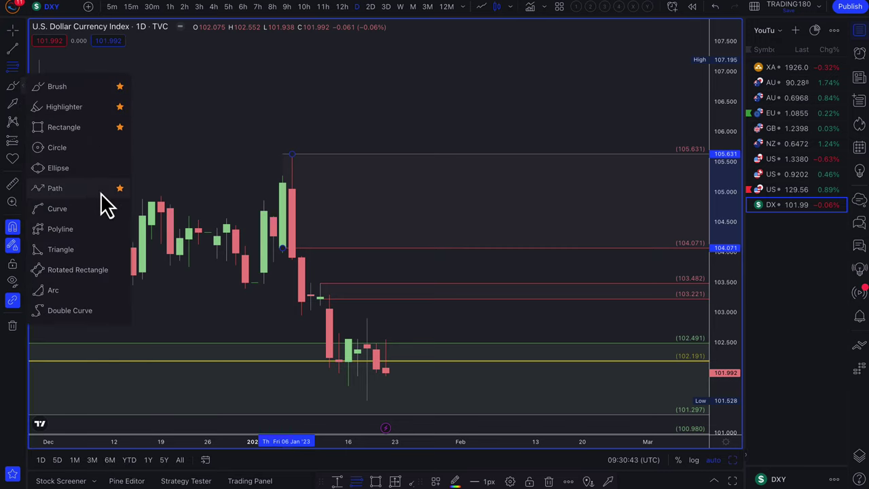
{"action": "left_click", "coordinate": [78, 190]}
{"action": "left_click", "coordinate": [386, 367]}
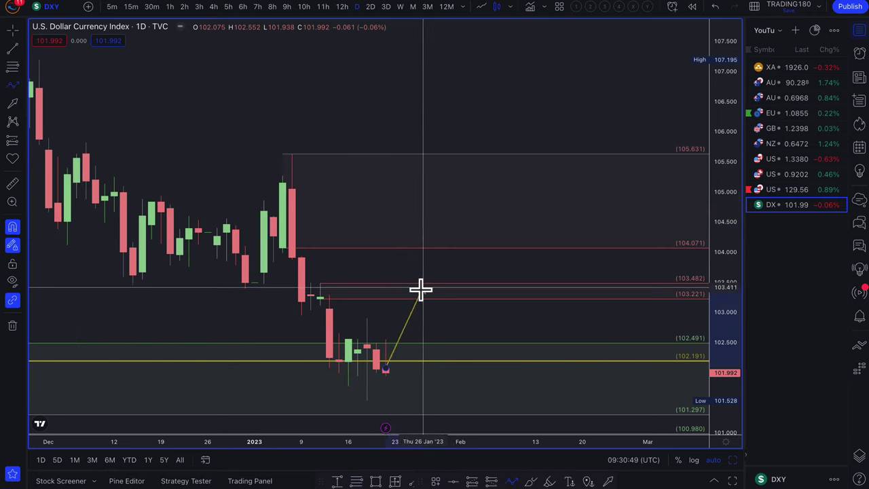
{"action": "left_click", "coordinate": [414, 288]}
{"action": "double_click", "coordinate": [450, 353]}
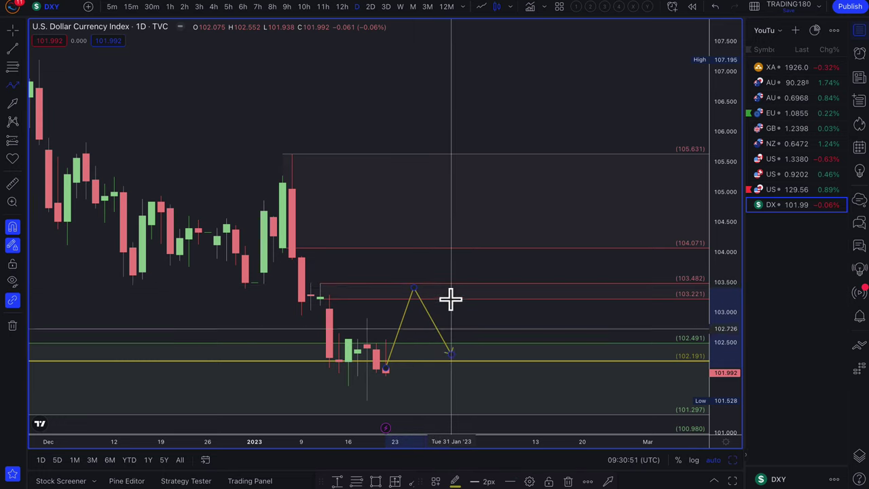
{"action": "left_click", "coordinate": [432, 212]}
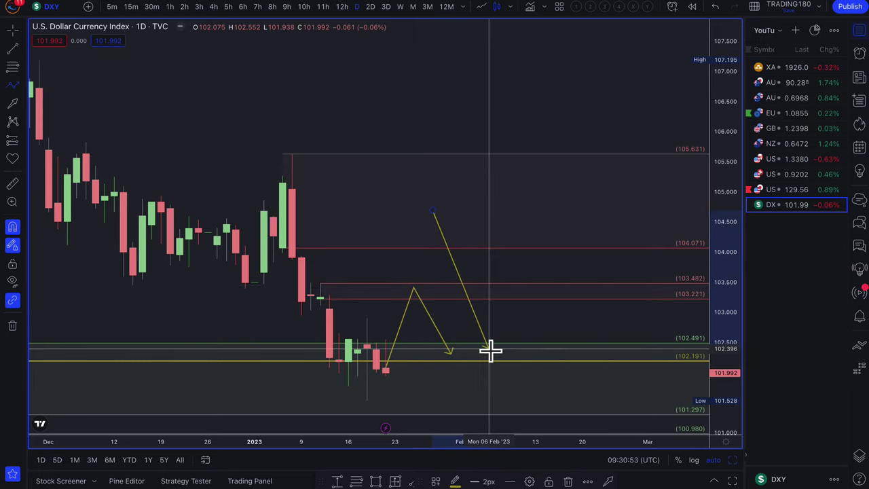
{"action": "double_click", "coordinate": [489, 348]}
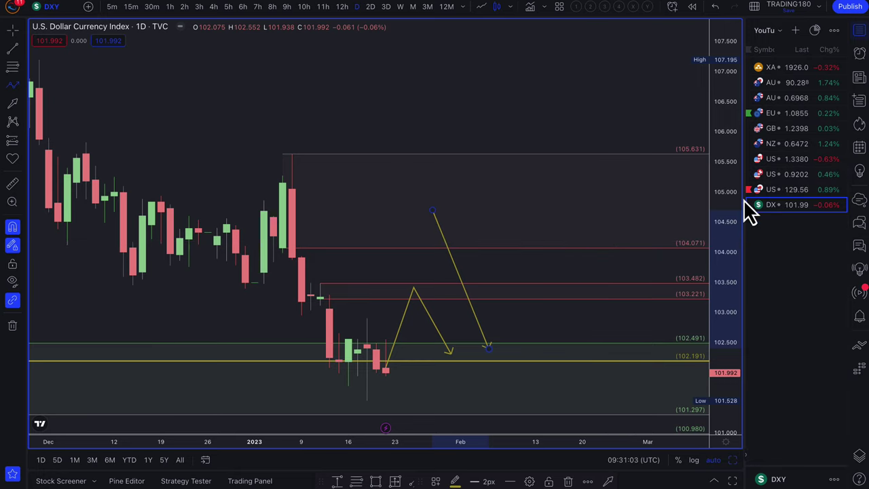
Widen the watchlist to show full symbol names and open the USDJPY daily chart.
{"action": "left_click_drag", "start_coordinate": [746, 202], "coordinate": [707, 205]}
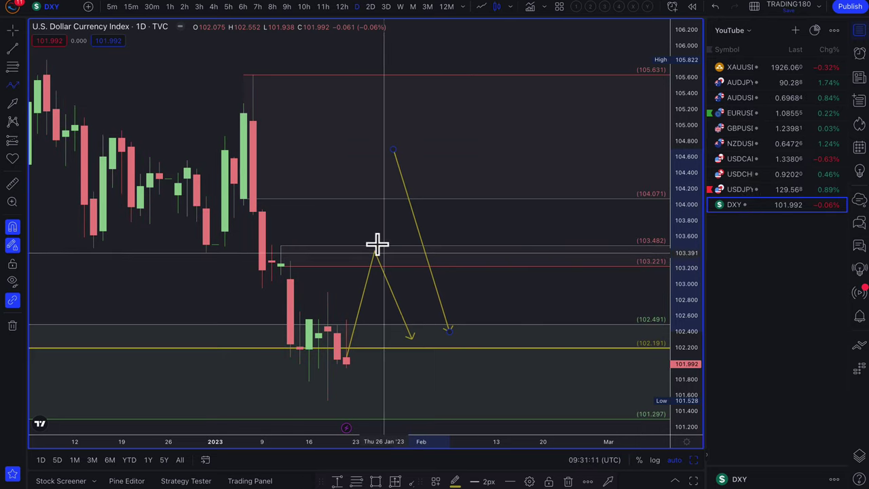
{"action": "mouse_move", "coordinate": [372, 260]}
{"action": "left_mouse_down"}
{"action": "mouse_move", "coordinate": [365, 229]}
{"action": "mouse_move", "coordinate": [364, 264]}
{"action": "left_mouse_up"}
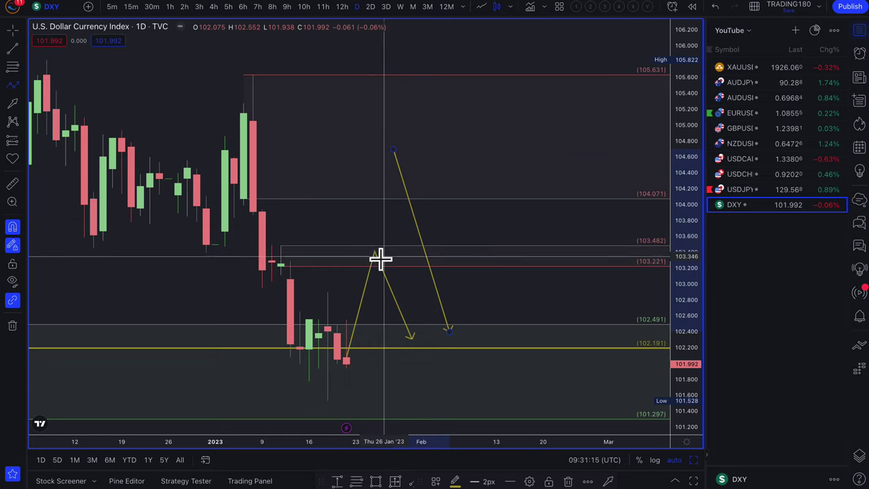
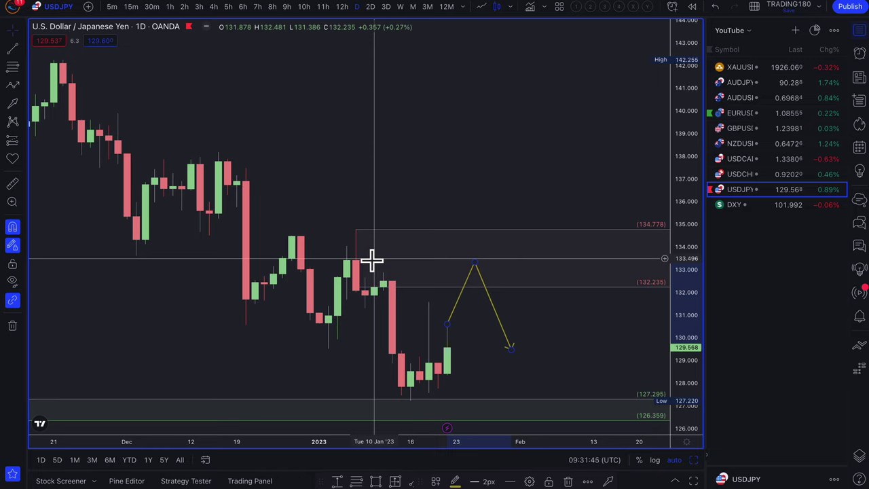
{"action": "right_click", "coordinate": [411, 234]}
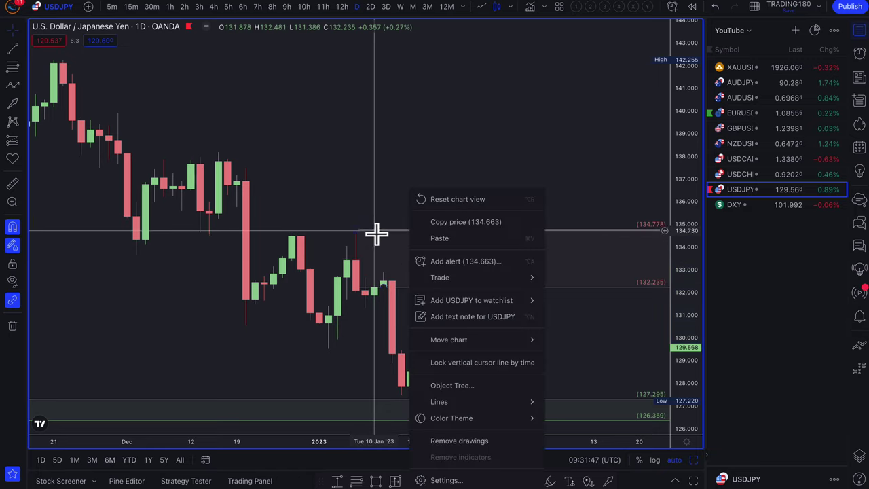
{"action": "left_click", "coordinate": [361, 236]}
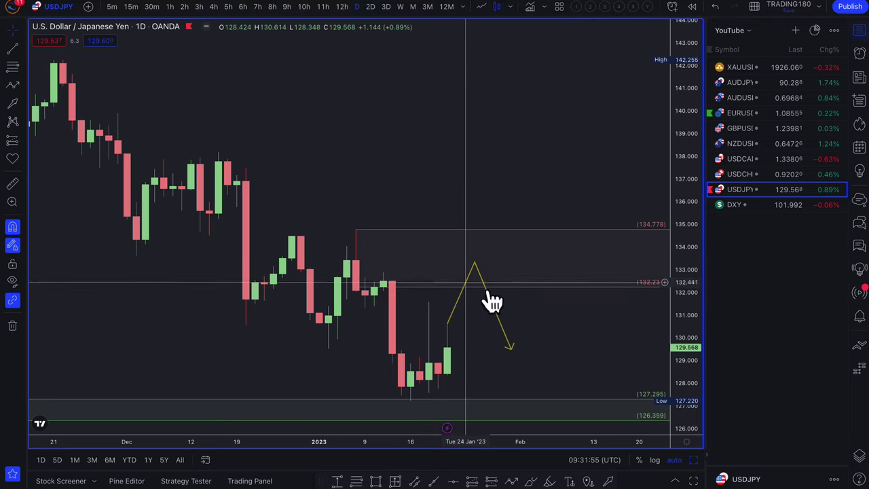
Mark supply zones at the earlier swing highs: 136.741 to 138.176, 138.636 to 139.897, and 140.376 to 142.255.
{"action": "scroll", "coordinate": [512, 281], "scroll_direction": "down", "scroll_amount": 3}
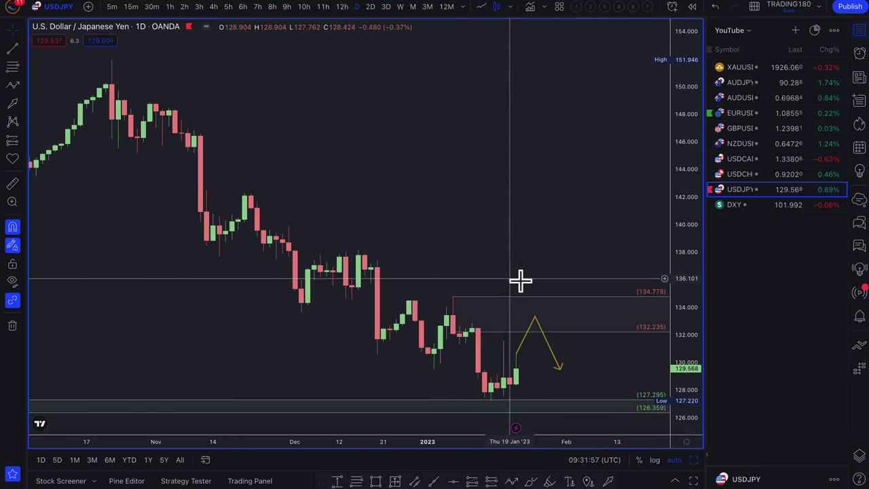
{"action": "left_click", "coordinate": [13, 67]}
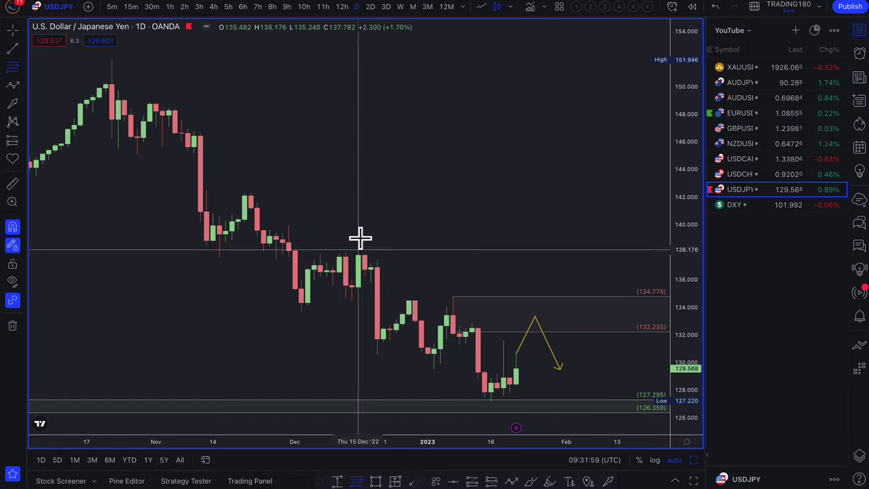
{"action": "left_click", "coordinate": [372, 272]}
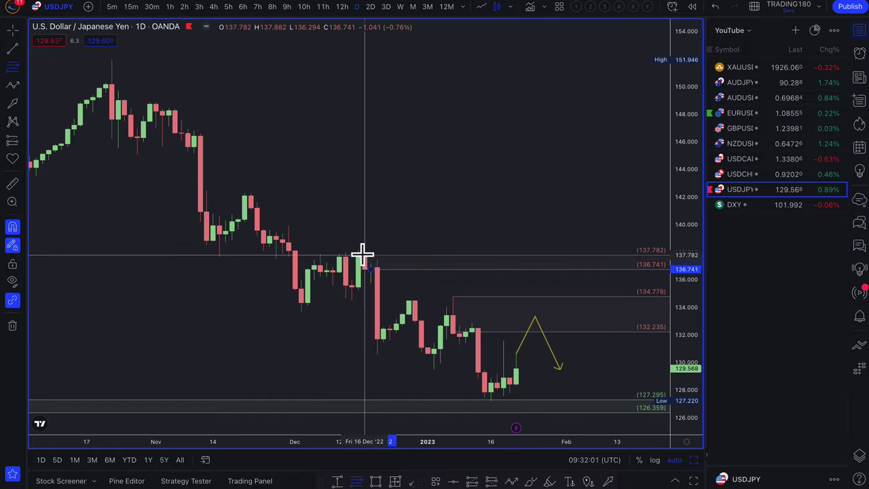
{"action": "left_click", "coordinate": [359, 248]}
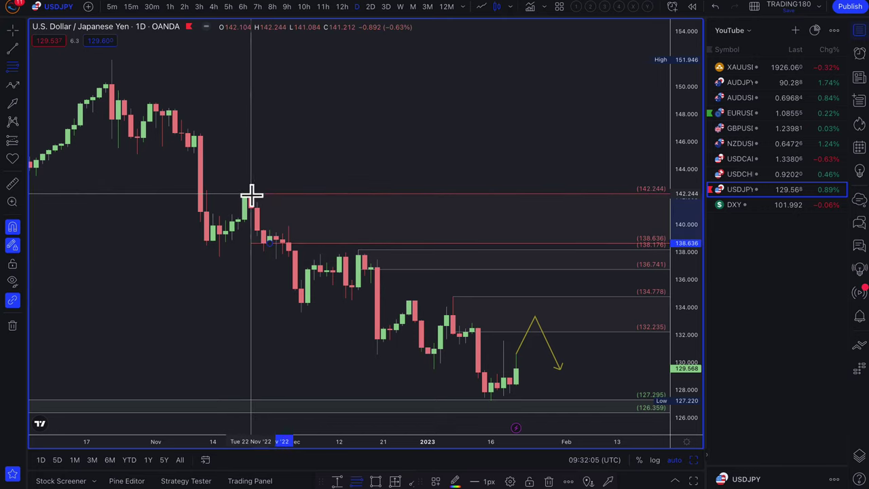
{"action": "left_click", "coordinate": [288, 226]}
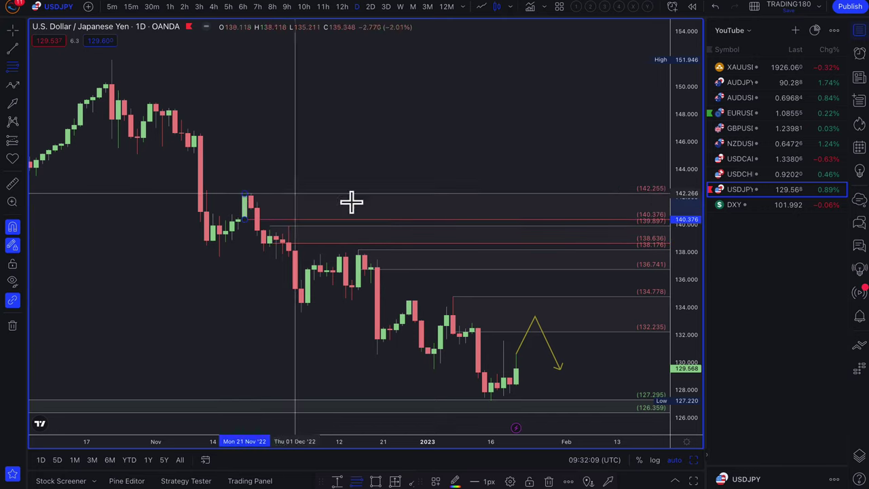
Raise the peak of the projected USDJPY path to about 134.56, just below the 134.778 supply level.
{"action": "scroll", "coordinate": [407, 211], "scroll_direction": "up", "scroll_amount": 5}
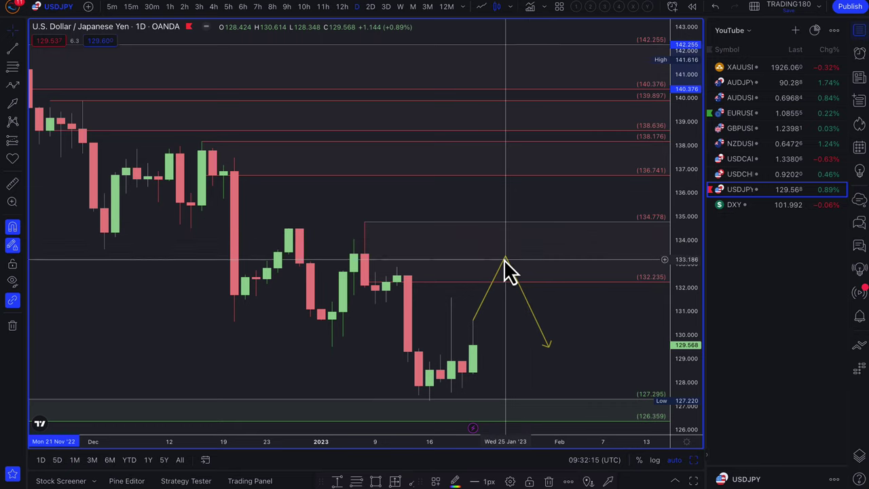
{"action": "right_click", "coordinate": [503, 258]}
{"action": "left_click_drag", "start_coordinate": [505, 255], "coordinate": [502, 229]}
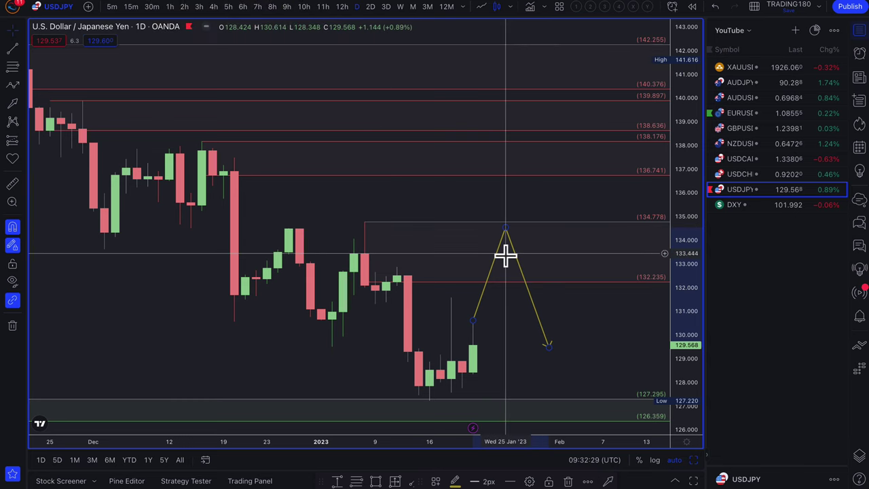
{"action": "right_click", "coordinate": [485, 217]}
{"action": "left_click", "coordinate": [499, 216]}
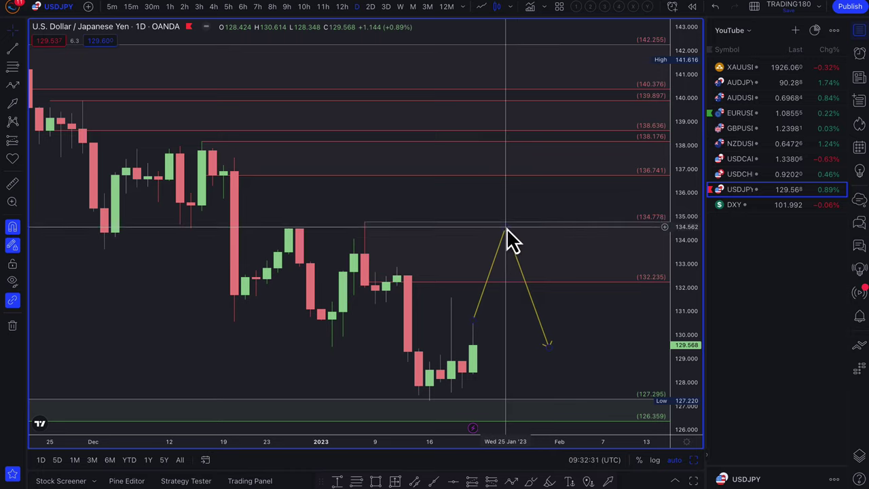
{"action": "left_click", "coordinate": [505, 229]}
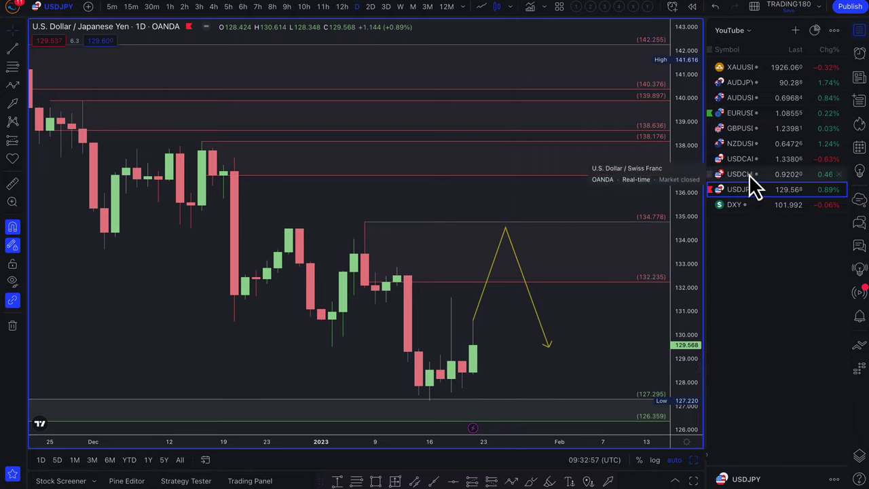
Open the USDCHF chart and draw a path falling into the 0.90186 to 0.90511 demand zone and rising back to about 0.919.
{"action": "key", "text": "Up"}
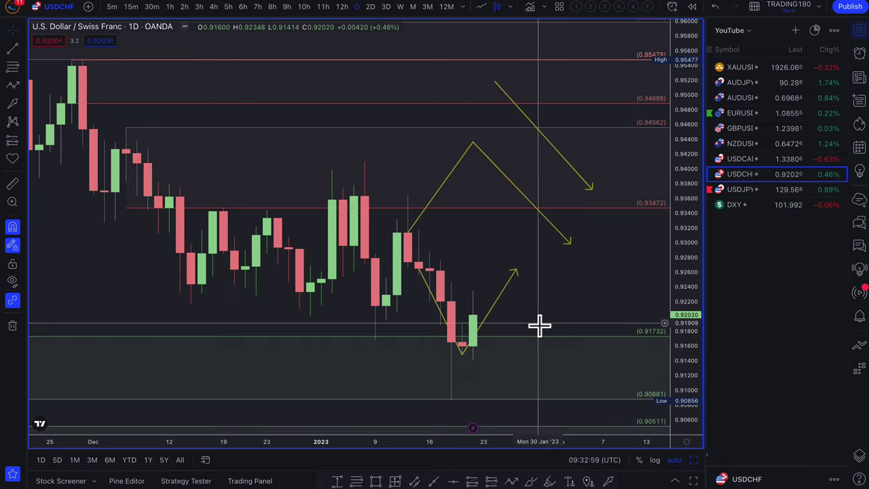
{"action": "scroll", "coordinate": [483, 313], "scroll_direction": "down", "scroll_amount": 5}
{"action": "scroll", "coordinate": [483, 320], "scroll_direction": "up", "scroll_amount": 7}
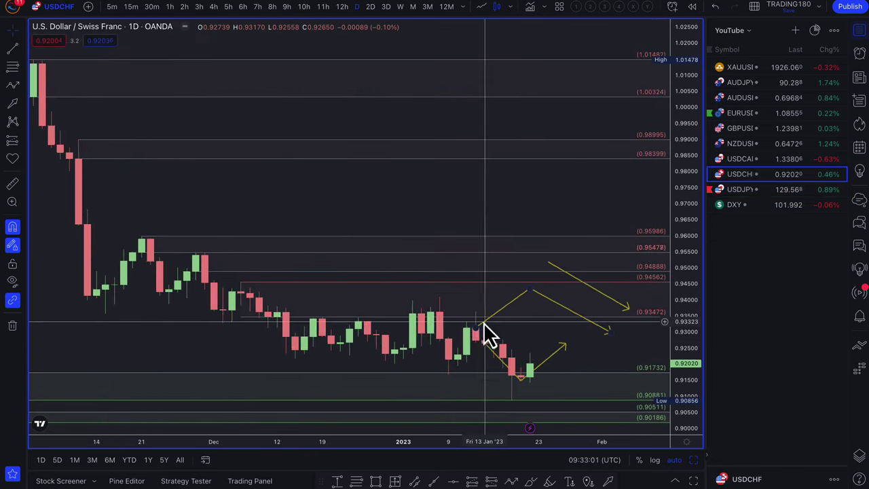
{"action": "scroll", "coordinate": [455, 339], "scroll_direction": "down", "scroll_amount": 8}
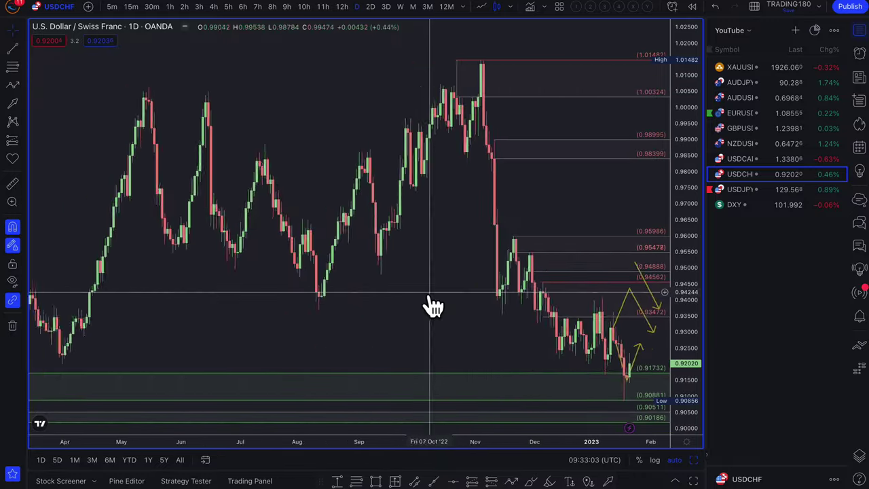
{"action": "scroll", "coordinate": [427, 299], "scroll_direction": "down", "scroll_amount": 4}
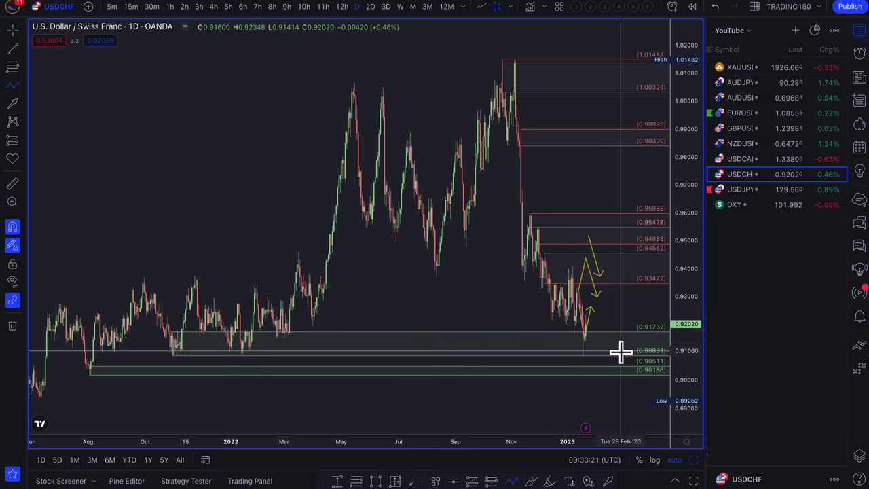
{"action": "left_click", "coordinate": [590, 330]}
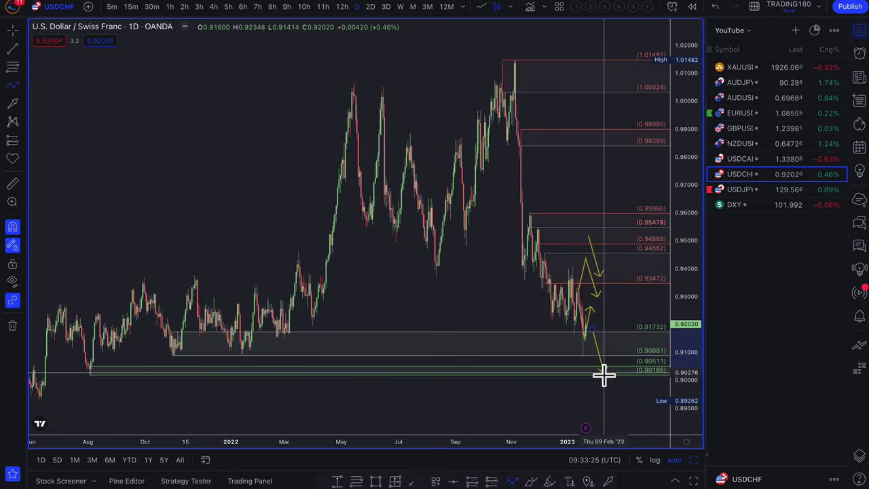
{"action": "left_click", "coordinate": [603, 373]}
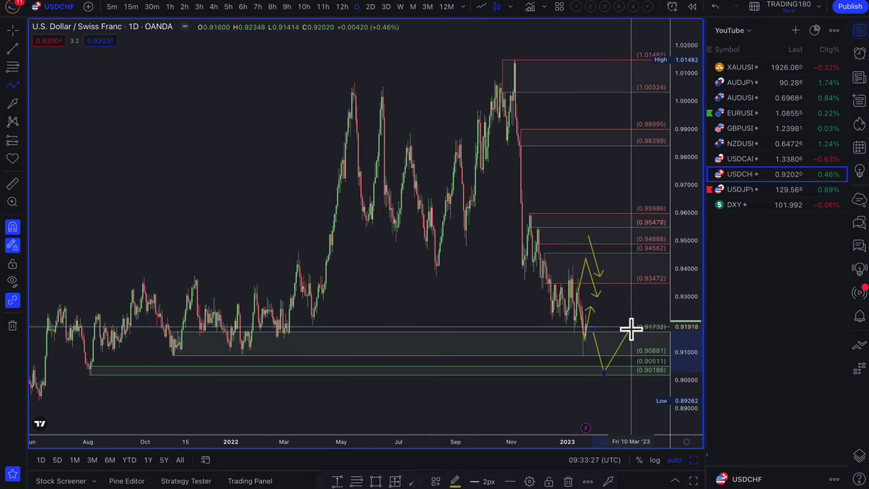
{"action": "double_click", "coordinate": [631, 328]}
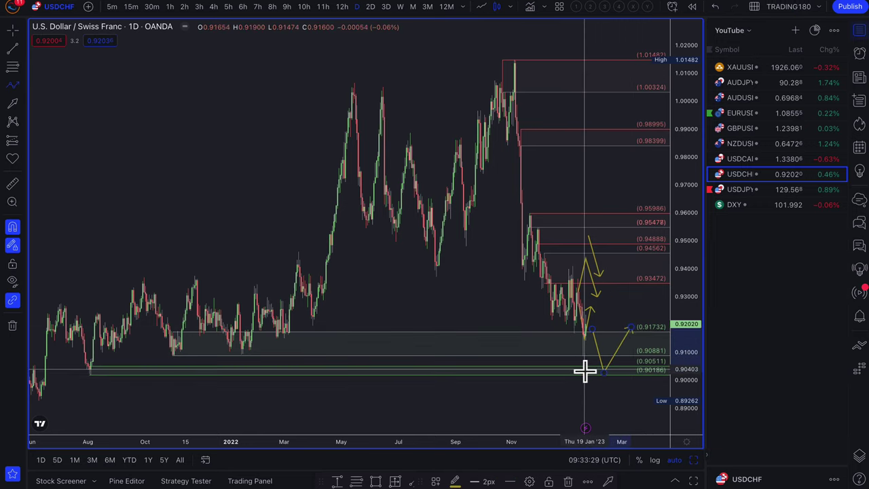
Mark a supply zone from 0.92294 to 0.93635 at the 12 January high and remove the zones and separate arrow above 0.94562.
{"action": "scroll", "coordinate": [585, 370], "scroll_direction": "up", "scroll_amount": 5}
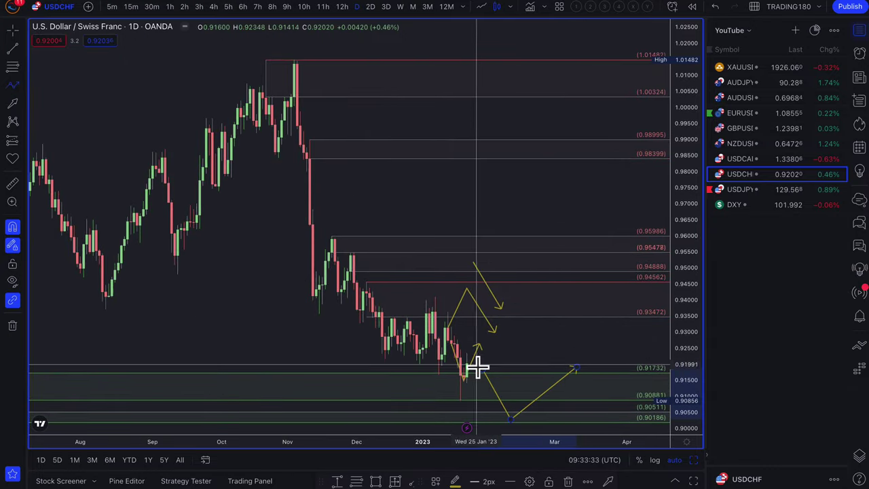
{"action": "scroll", "coordinate": [477, 367], "scroll_direction": "up", "scroll_amount": 8}
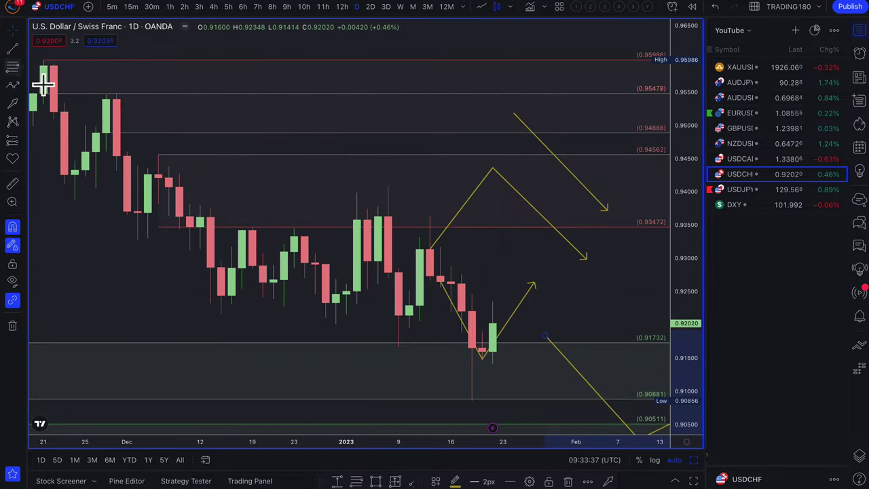
{"action": "left_click", "coordinate": [430, 221]}
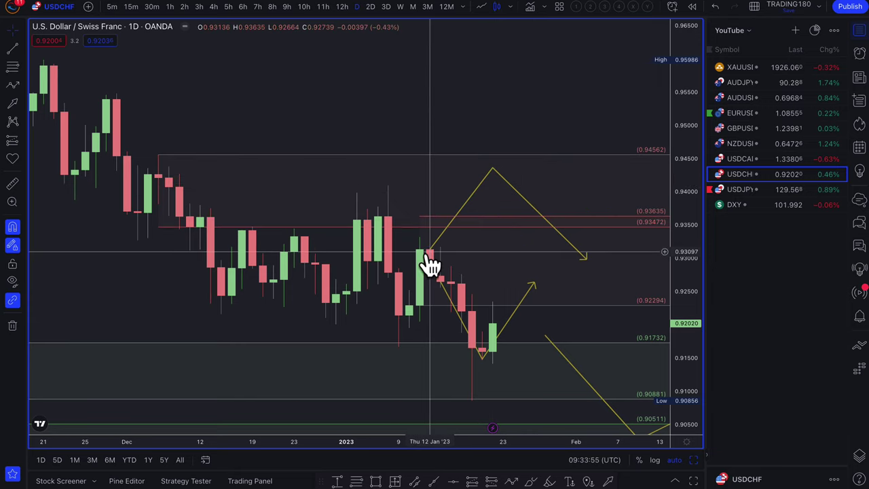
Reshape the bearish USDCHF path to start at the last candle, peak at about 0.943 and end at about 0.9246.
{"action": "mouse_move", "coordinate": [433, 251]}
{"action": "left_mouse_down"}
{"action": "mouse_move", "coordinate": [482, 286]}
{"action": "mouse_move", "coordinate": [492, 324]}
{"action": "left_mouse_up"}
{"action": "mouse_move", "coordinate": [492, 170]}
{"action": "left_mouse_down"}
{"action": "mouse_move", "coordinate": [528, 235]}
{"action": "mouse_move", "coordinate": [523, 249]}
{"action": "mouse_move", "coordinate": [514, 219]}
{"action": "left_mouse_up"}
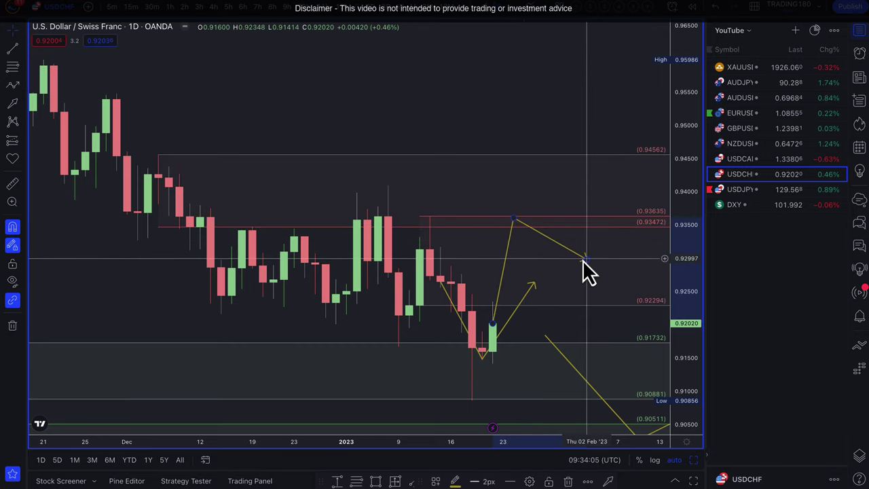
{"action": "left_click_drag", "start_coordinate": [585, 259], "coordinate": [573, 291]}
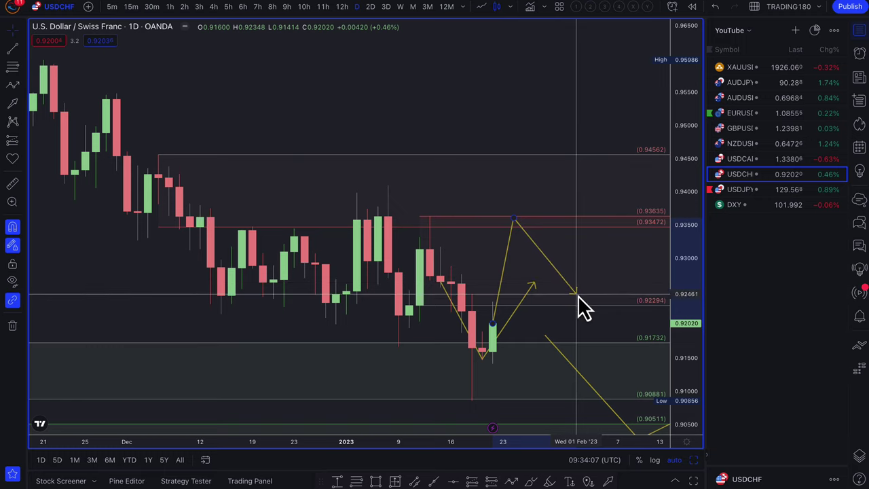
{"action": "left_click_drag", "start_coordinate": [514, 219], "coordinate": [524, 172]}
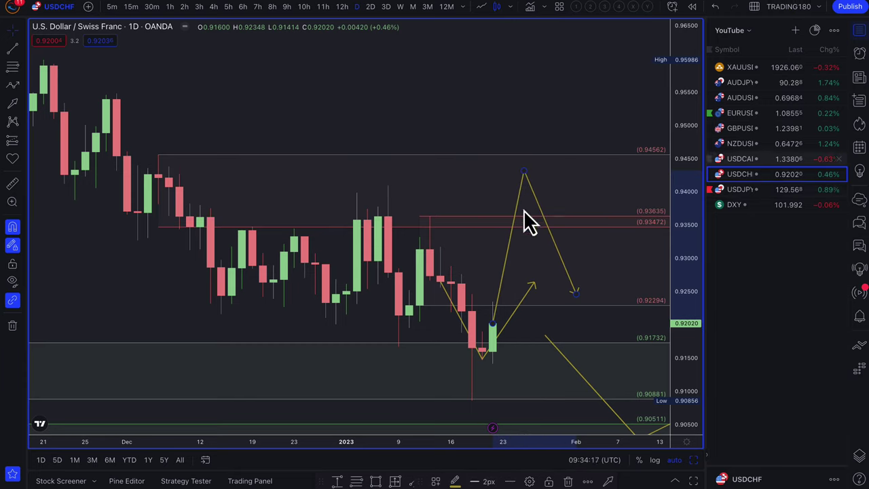
Open the USDCAD chart, lower the bearish path's peak to about 1.352 and reshape the bullish path to dip to about 1.323 and end near 1.3355.
{"action": "left_click", "coordinate": [739, 158]}
{"action": "scroll", "coordinate": [506, 278], "scroll_direction": "down", "scroll_amount": 4}
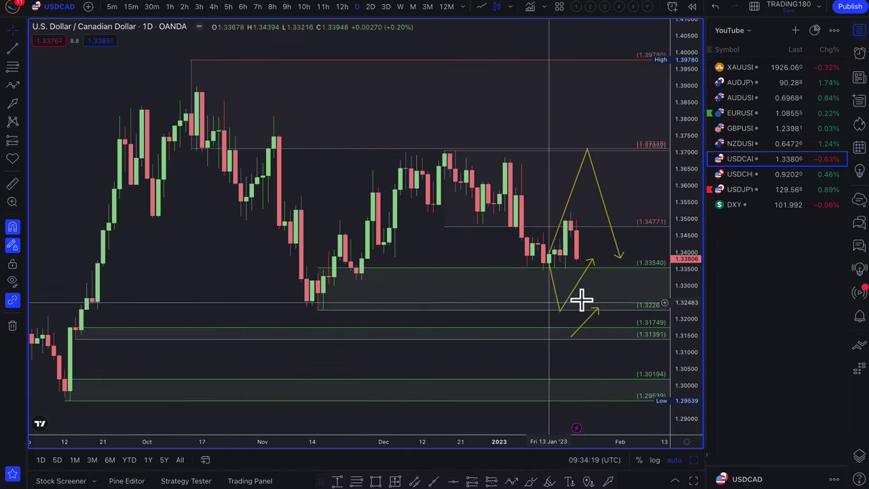
{"action": "scroll", "coordinate": [581, 300], "scroll_direction": "up", "scroll_amount": 3}
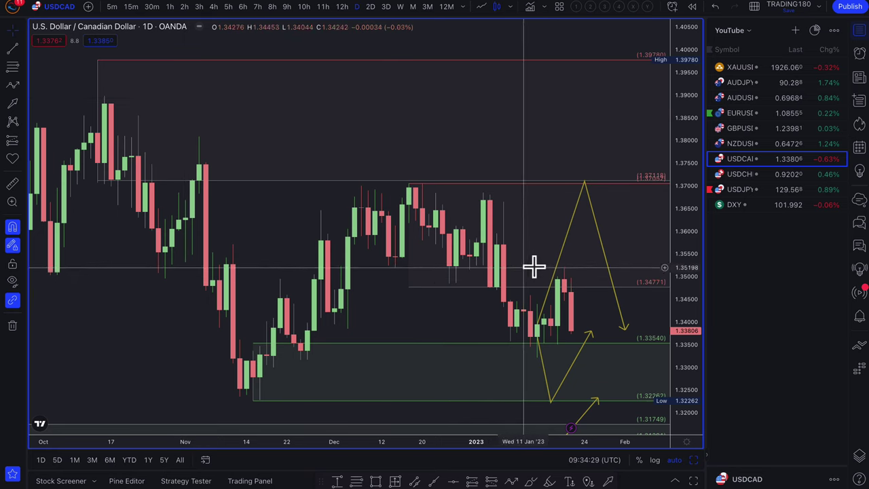
{"action": "mouse_move", "coordinate": [585, 183]}
{"action": "left_mouse_down"}
{"action": "mouse_move", "coordinate": [570, 259]}
{"action": "mouse_move", "coordinate": [581, 263]}
{"action": "left_mouse_up"}
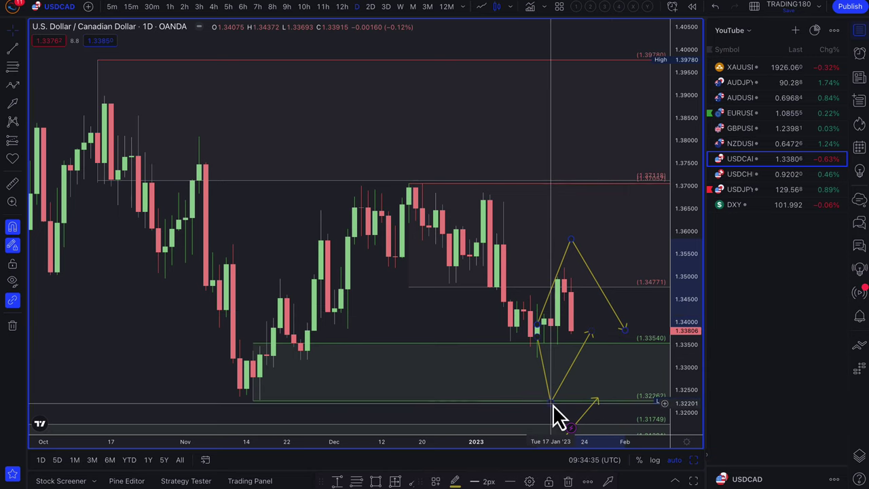
{"action": "left_click_drag", "start_coordinate": [552, 407], "coordinate": [565, 402]}
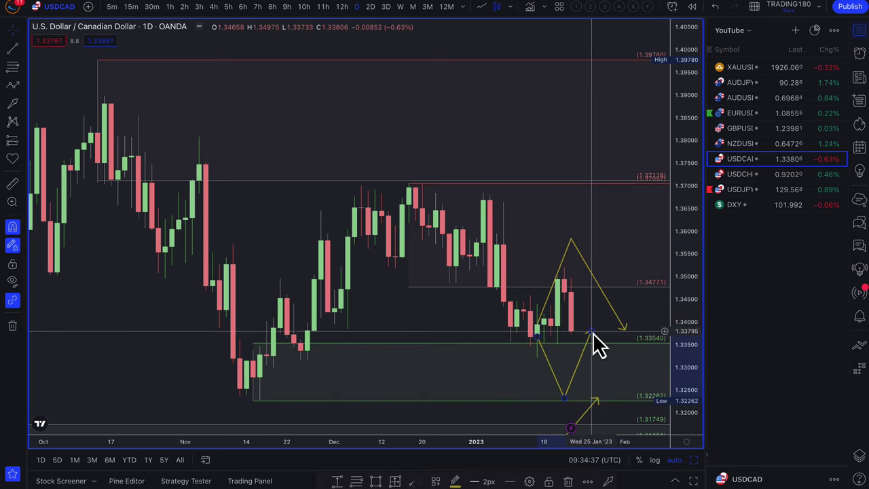
{"action": "left_click_drag", "start_coordinate": [593, 333], "coordinate": [605, 342]}
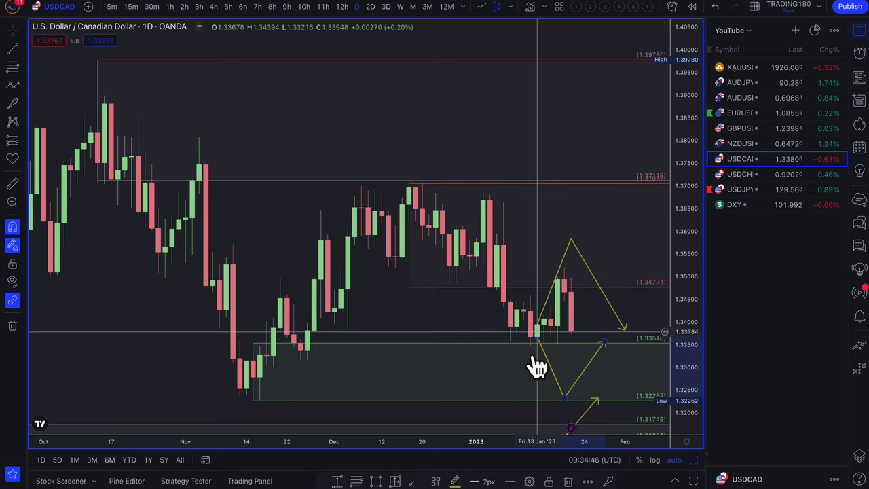
{"action": "left_click_drag", "start_coordinate": [570, 239], "coordinate": [562, 265]}
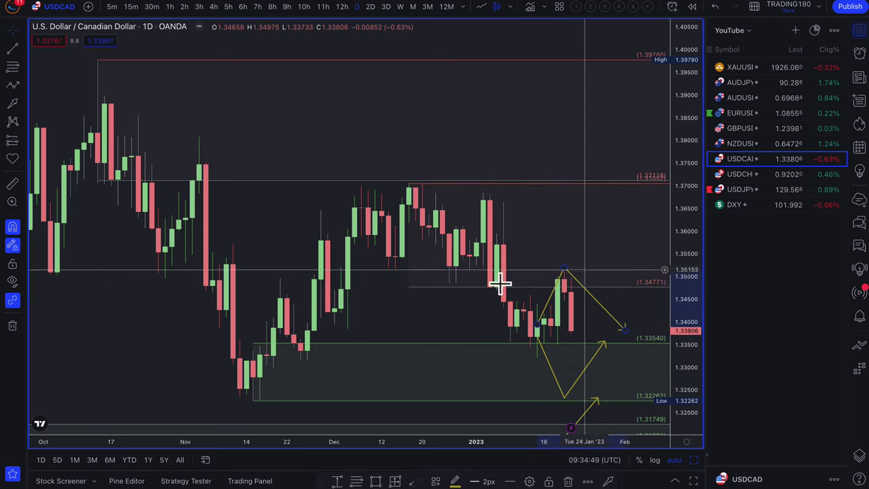
Draw a rectangle from 1.34771 to 1.35018 between 16 December and 1 February and apply the EQUAL HIGHS/LOWS template.
{"action": "left_click", "coordinate": [22, 86]}
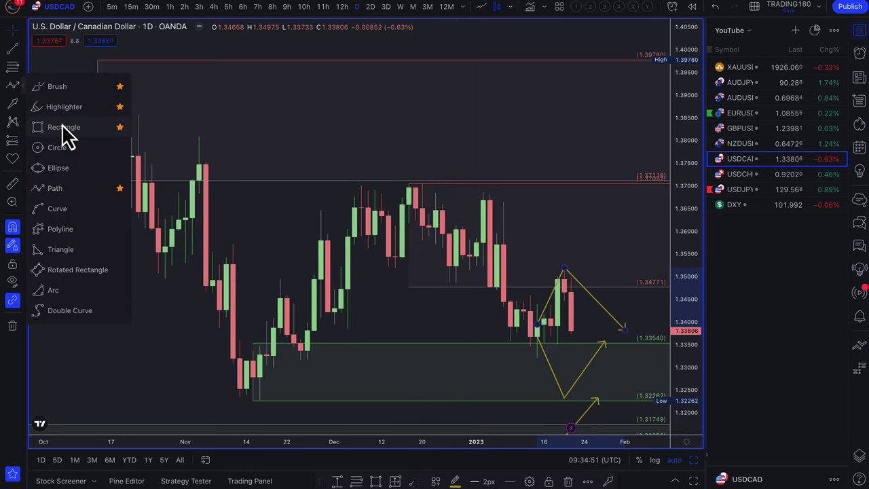
{"action": "left_click", "coordinate": [63, 126]}
{"action": "left_click_drag", "start_coordinate": [410, 276], "coordinate": [624, 286]}
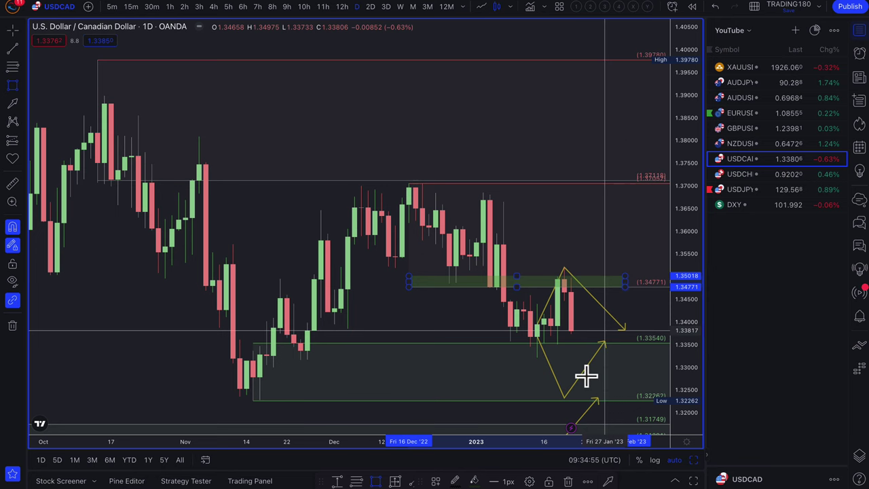
{"action": "left_click", "coordinate": [434, 481]}
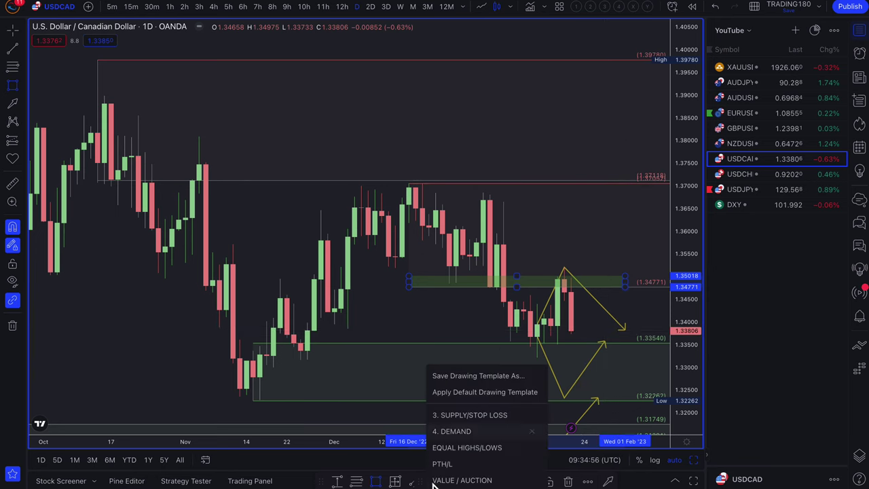
{"action": "left_click", "coordinate": [475, 447]}
{"action": "scroll", "coordinate": [547, 333], "scroll_direction": "up", "scroll_amount": 2}
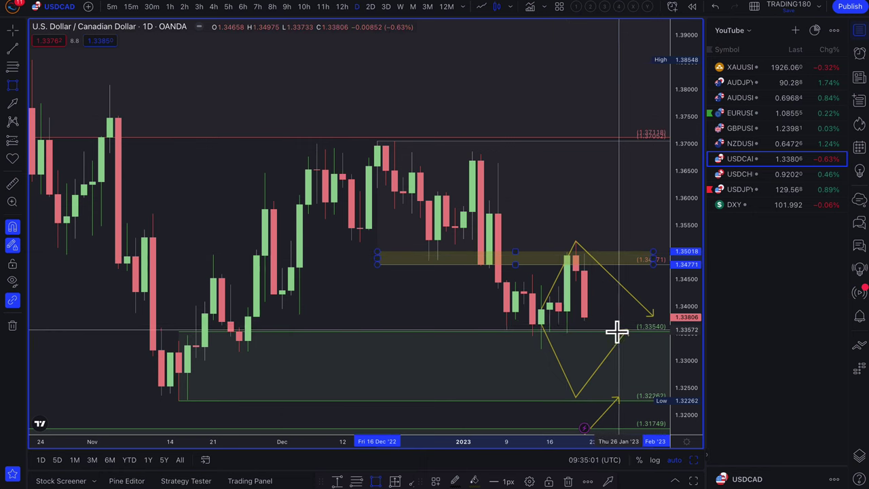
{"action": "scroll", "coordinate": [615, 331], "scroll_direction": "down", "scroll_amount": 2}
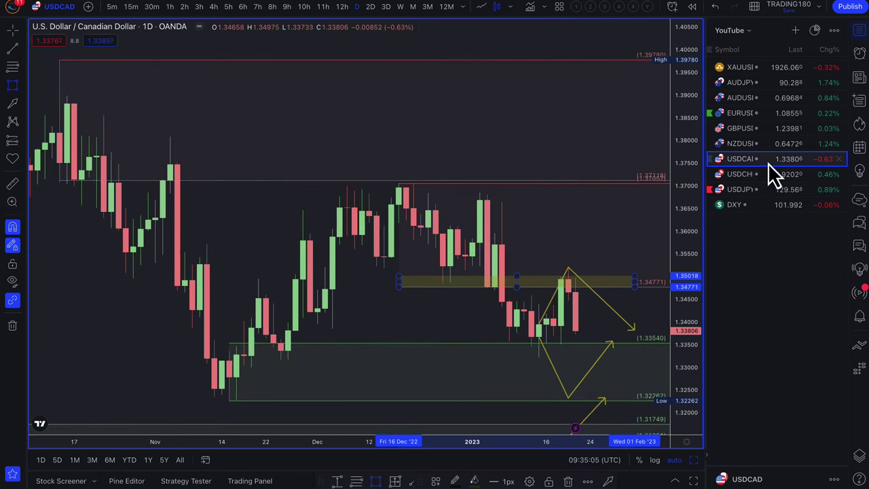
Raise the bearish USDCAD path's peak to about 1.3735, above the 1.37 supply, and shift the bullish path's low slightly further ahead in time.
{"action": "scroll", "coordinate": [534, 373], "scroll_direction": "down", "scroll_amount": 4}
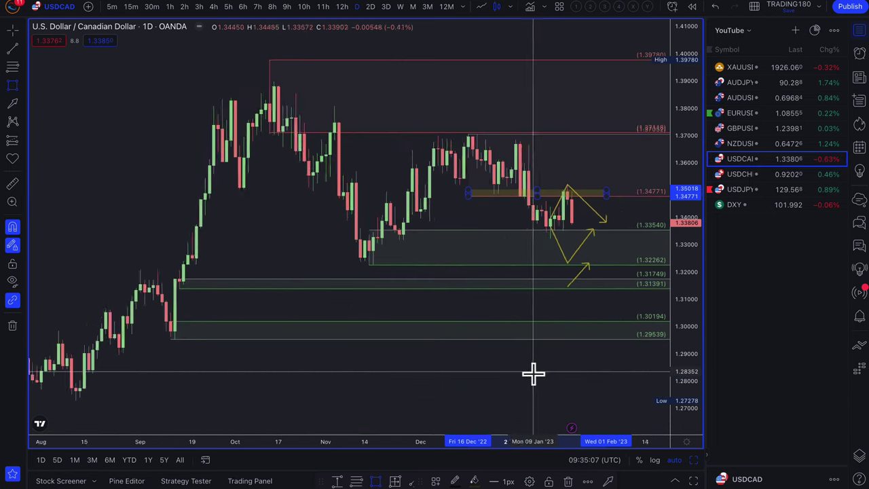
{"action": "scroll", "coordinate": [534, 372], "scroll_direction": "down", "scroll_amount": 1}
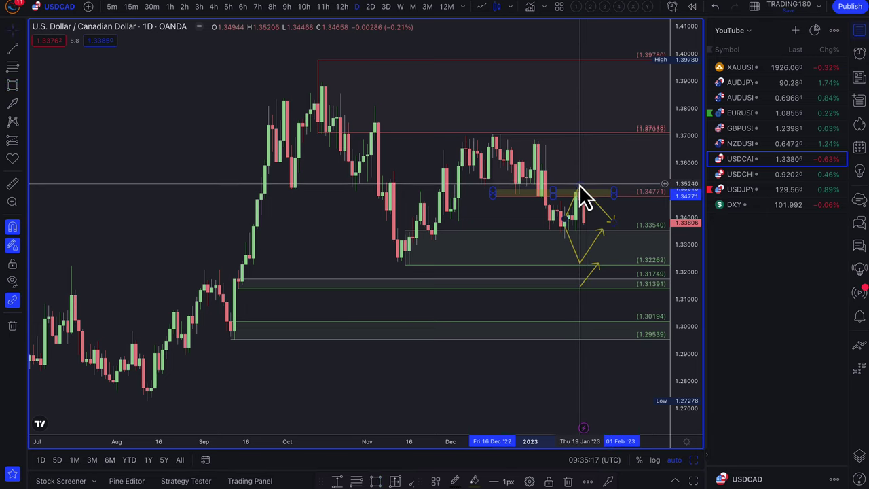
{"action": "left_click_drag", "start_coordinate": [580, 186], "coordinate": [589, 126]}
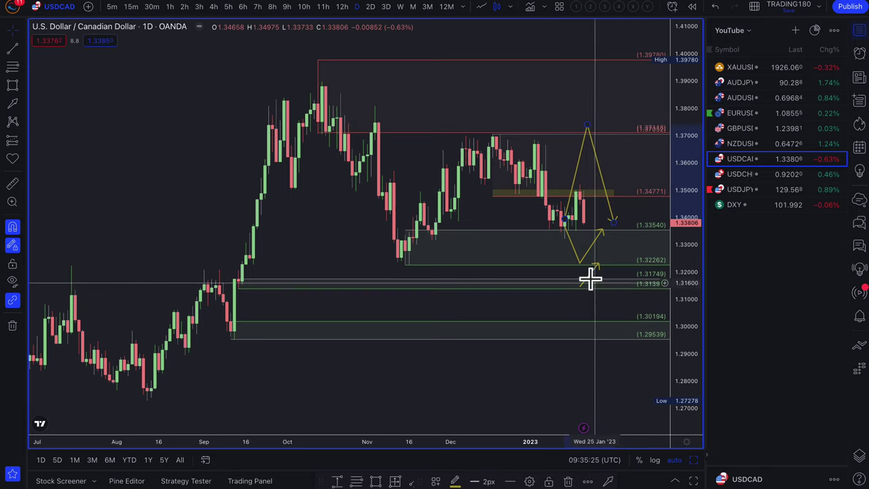
{"action": "mouse_move", "coordinate": [581, 263]}
{"action": "left_mouse_down"}
{"action": "mouse_move", "coordinate": [590, 262]}
{"action": "mouse_move", "coordinate": [588, 275]}
{"action": "left_mouse_up"}
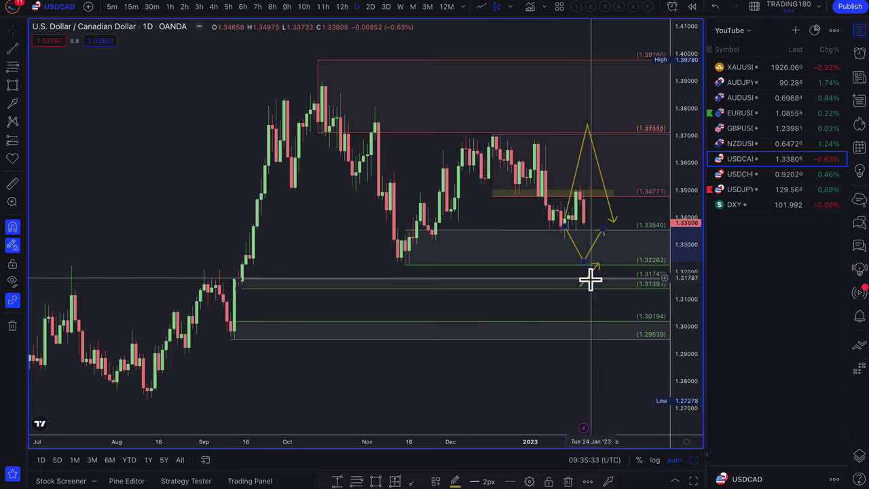
Open the NZDUSD chart and delete the future path dipping to about 0.619 and the separate falling arrow starting near 0.655.
{"action": "left_click", "coordinate": [750, 144]}
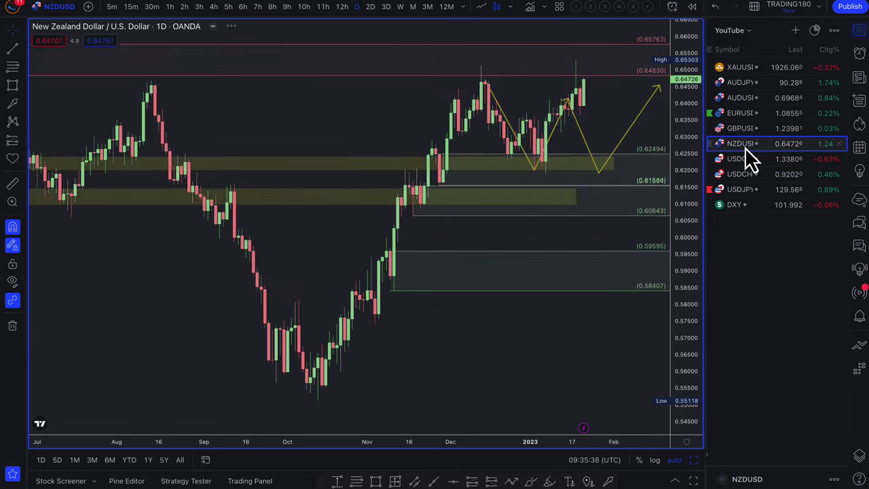
{"action": "scroll", "coordinate": [566, 193], "scroll_direction": "up", "scroll_amount": 5}
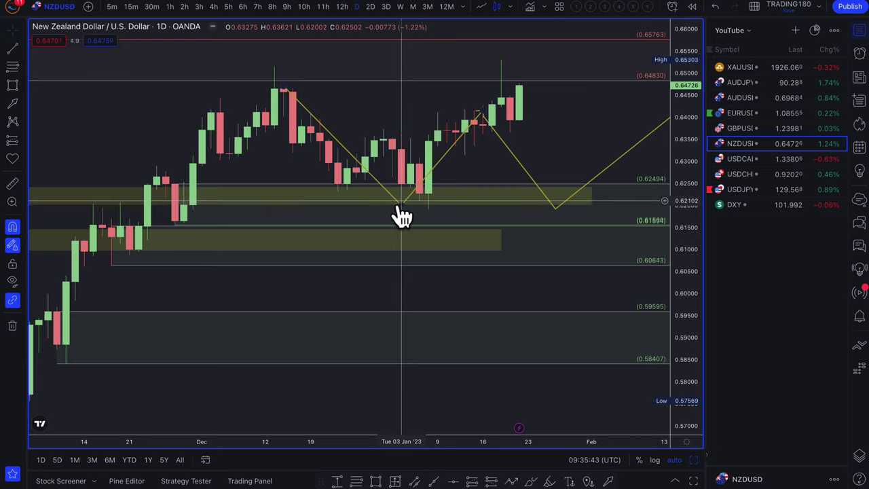
{"action": "left_click", "coordinate": [508, 156]}
{"action": "key", "text": "Delete"}
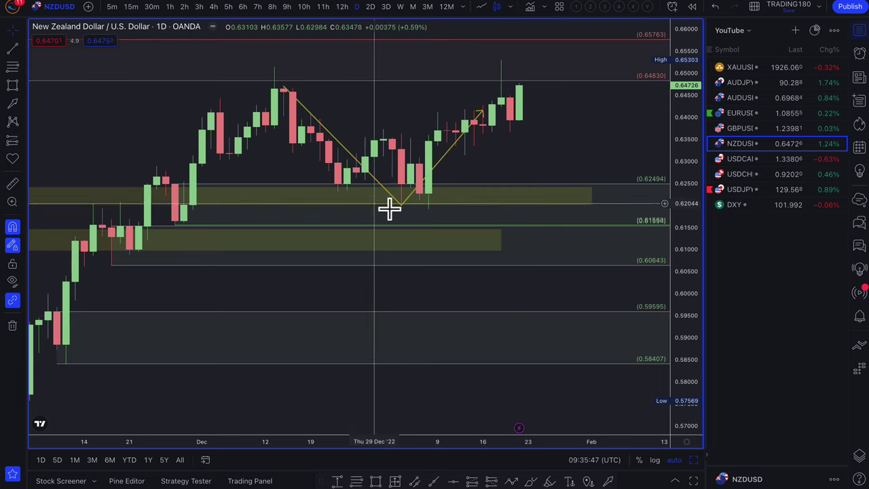
{"action": "scroll", "coordinate": [503, 136], "scroll_direction": "down", "scroll_amount": 5}
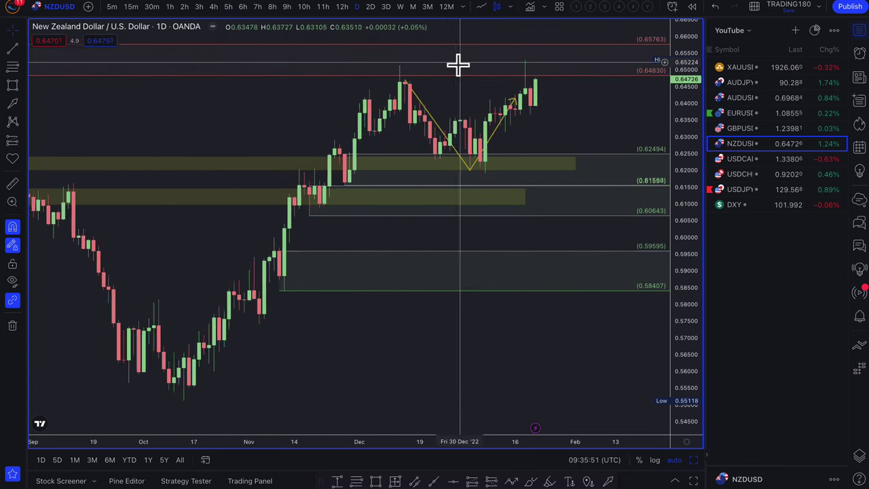
{"action": "scroll", "coordinate": [458, 64], "scroll_direction": "down", "scroll_amount": 5}
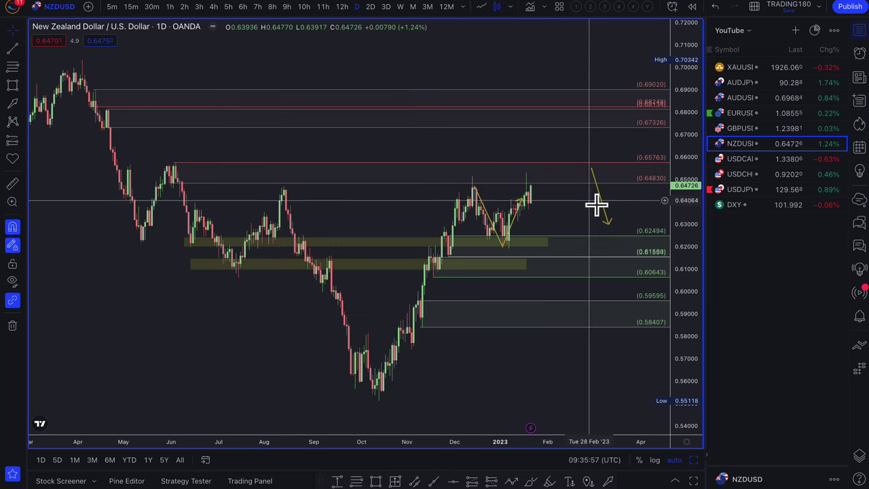
Draw an NZDUSD path from the last candle up to about 0.672, down to about 0.642 and back up to about 0.663.
{"action": "left_click", "coordinate": [23, 89]}
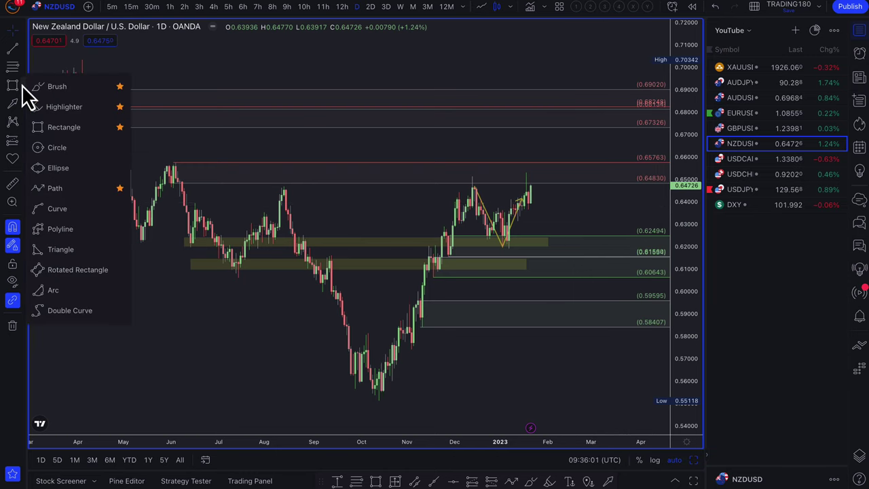
{"action": "left_click", "coordinate": [55, 188]}
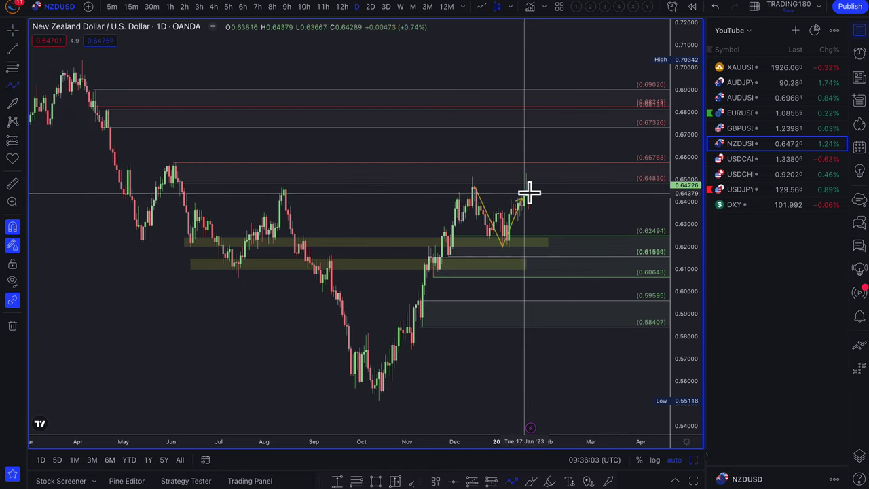
{"action": "left_click", "coordinate": [532, 187]}
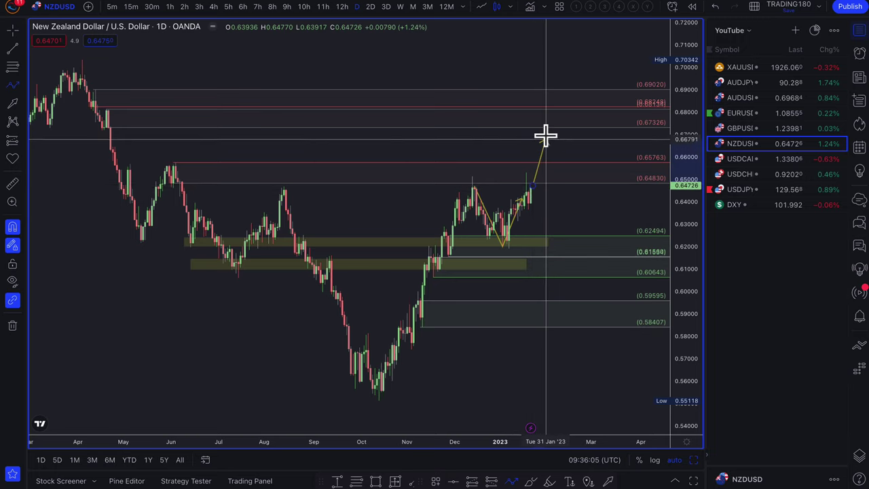
{"action": "left_click", "coordinate": [547, 129]}
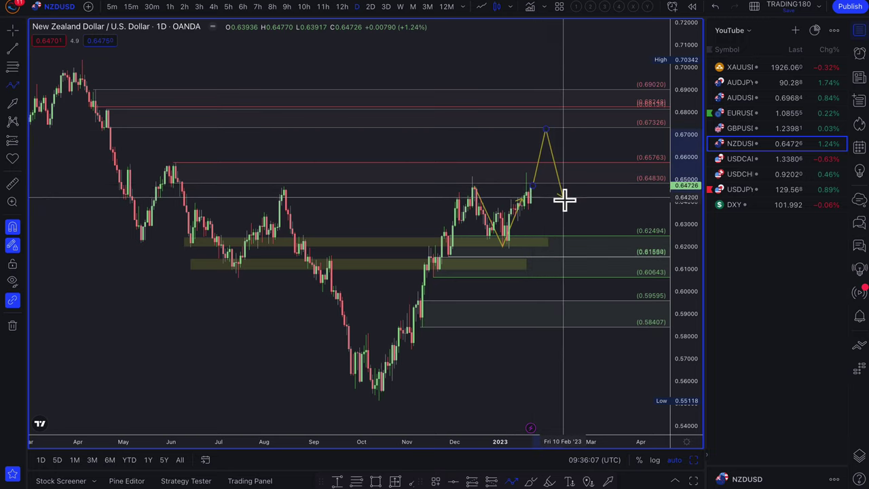
{"action": "left_click", "coordinate": [563, 198]}
{"action": "double_click", "coordinate": [591, 152]}
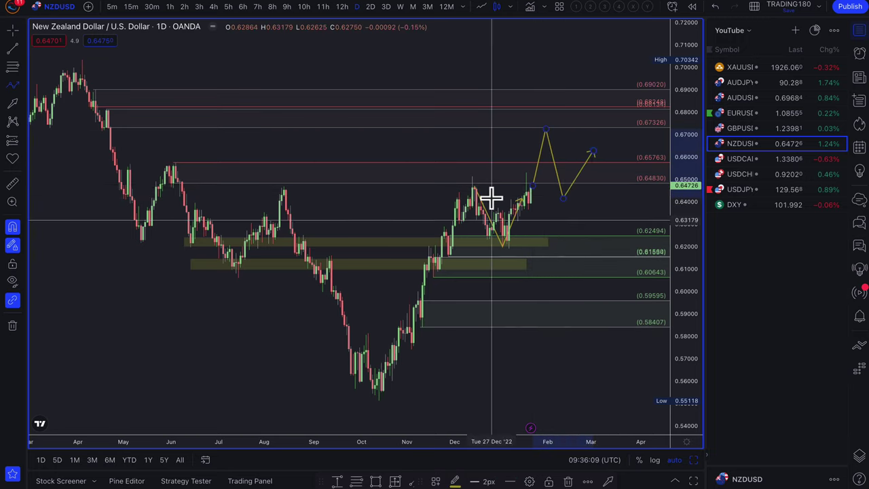
Mark a zone between 0.63816 and the 12 January low at 0.63134 and apply the 2. DEMAND template.
{"action": "scroll", "coordinate": [491, 197], "scroll_direction": "up", "scroll_amount": 2}
{"action": "scroll", "coordinate": [491, 197], "scroll_direction": "up", "scroll_amount": 1}
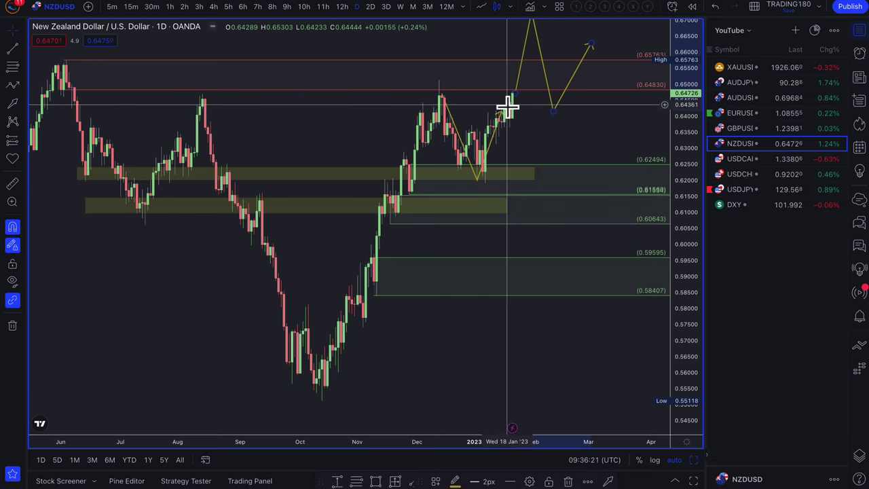
{"action": "left_click", "coordinate": [11, 67]}
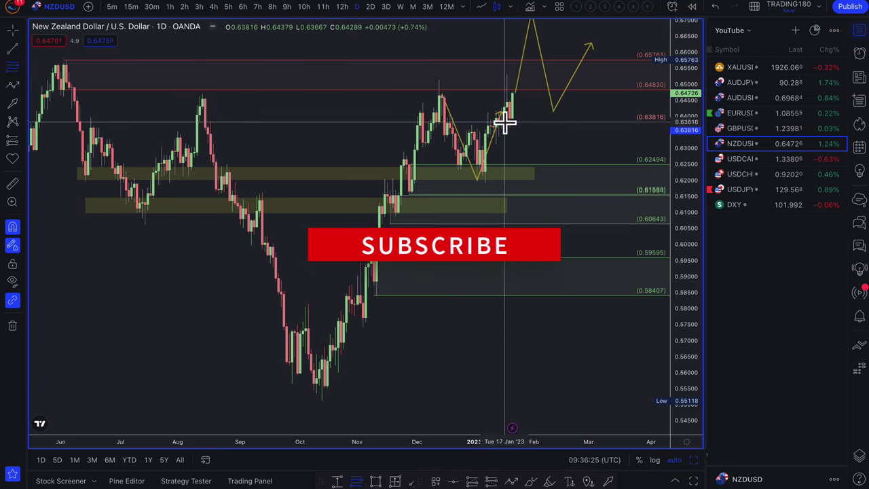
{"action": "left_click", "coordinate": [497, 144]}
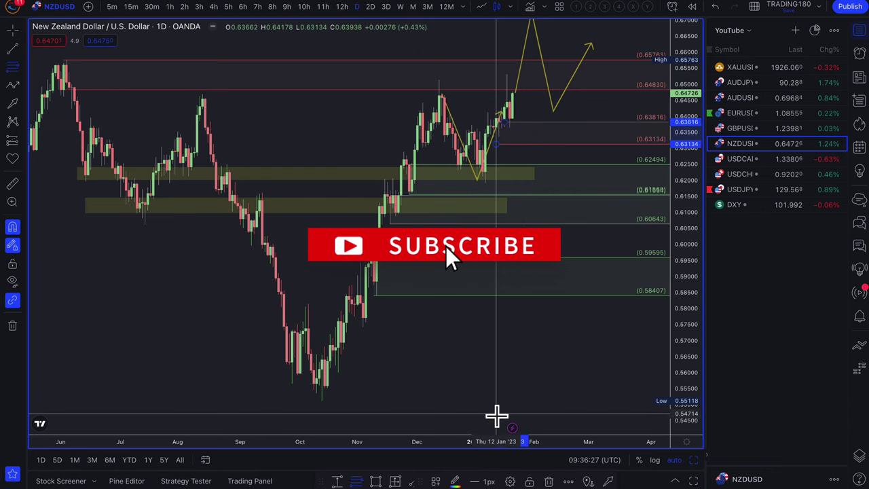
{"action": "scroll", "coordinate": [537, 163], "scroll_direction": "up", "scroll_amount": 5}
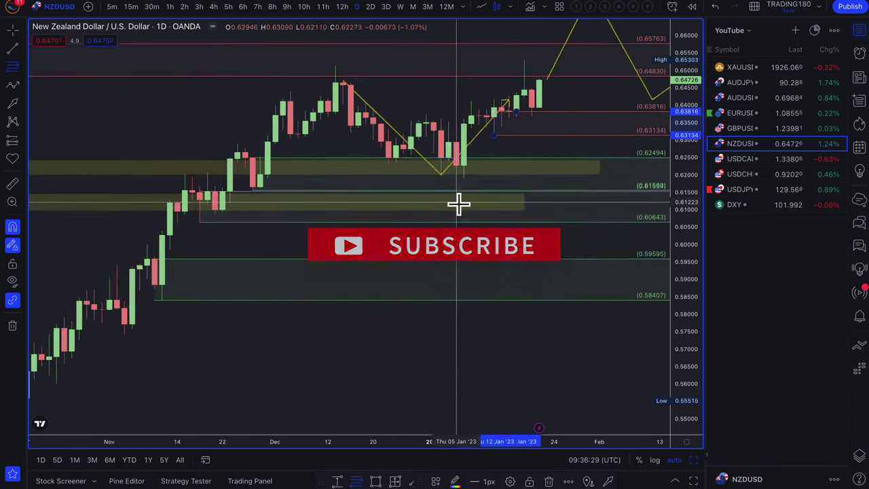
{"action": "scroll", "coordinate": [468, 215], "scroll_direction": "up", "scroll_amount": 3}
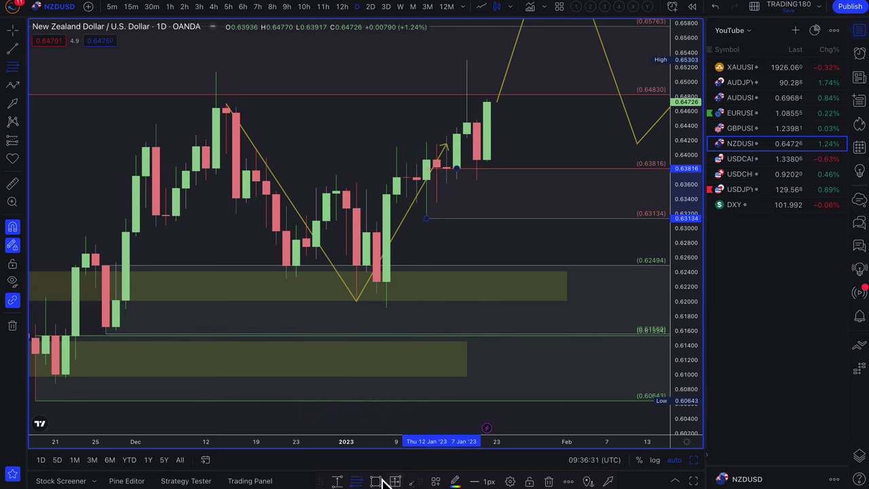
{"action": "left_click", "coordinate": [435, 480]}
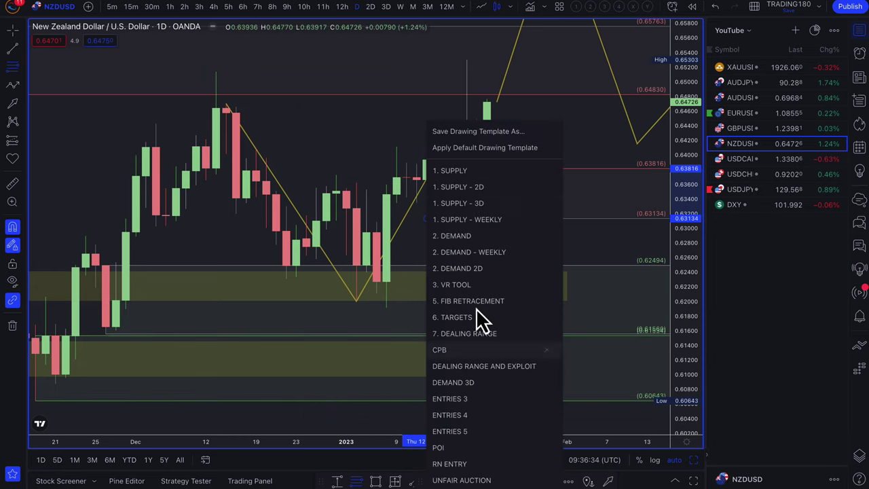
{"action": "left_click", "coordinate": [467, 235]}
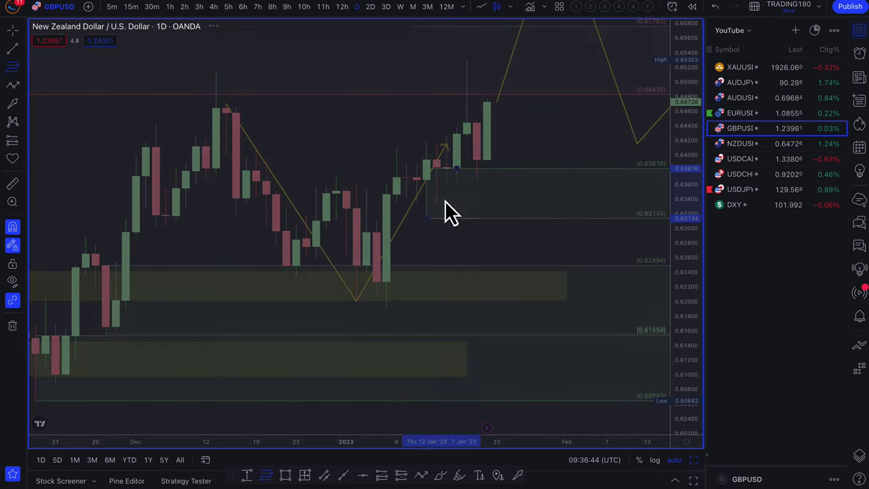
Open the GBPUSD daily chart and switch to the Bloomberg article about Japan's inflation in the browser.
{"action": "key", "text": "Up"}
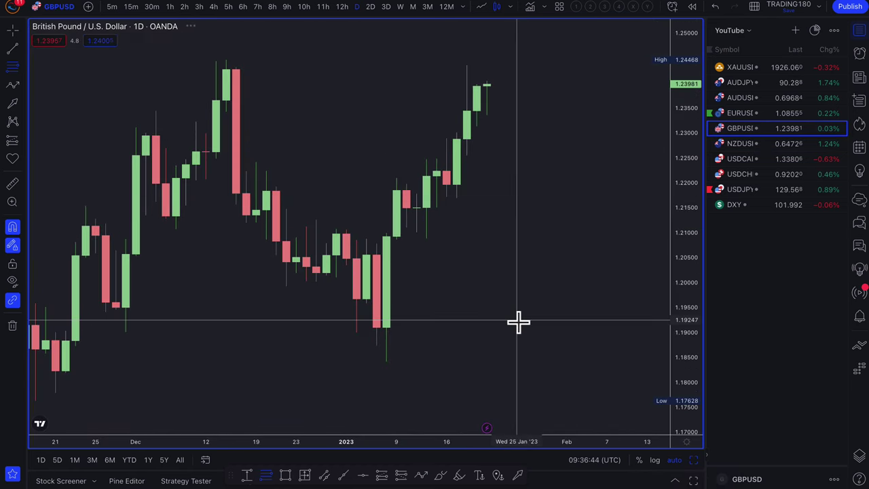
{"action": "scroll", "coordinate": [518, 321], "scroll_direction": "up", "scroll_amount": 4}
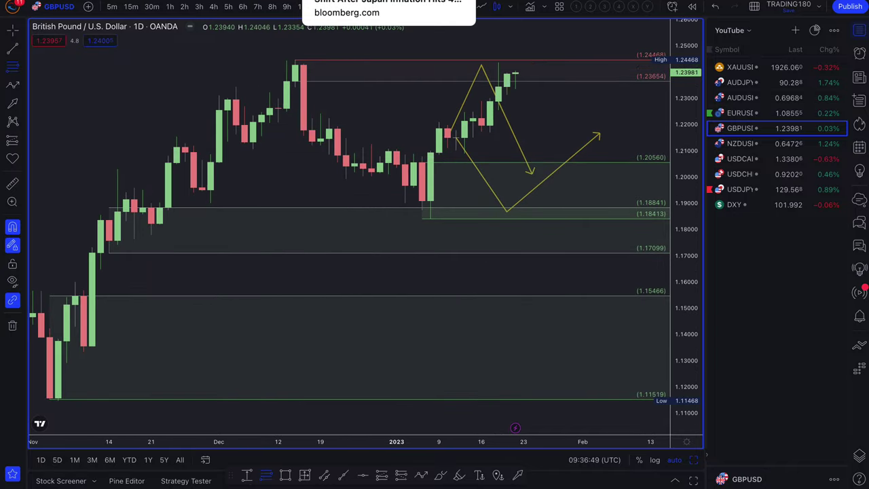
{"action": "left_click", "coordinate": [419, 12]}
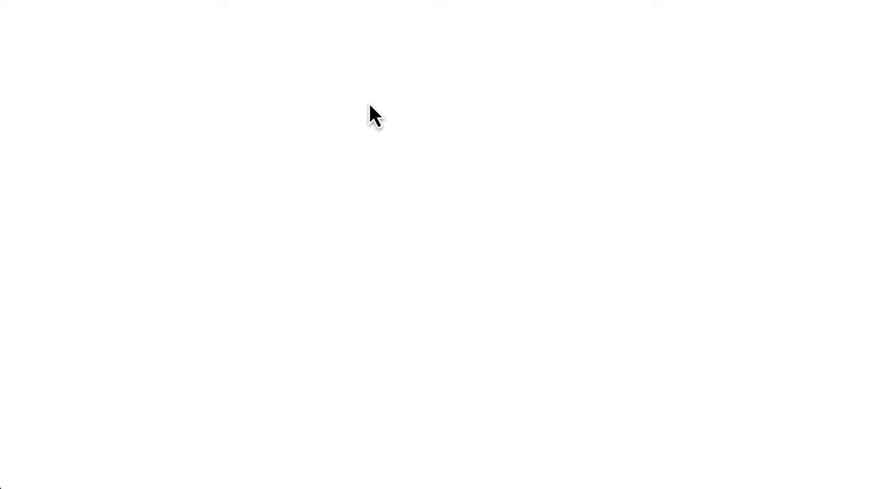
Examine the Bloomberg article on easing UK inflation, highlighting its headline and the passage about the worst cost-of-living crisis starting to ease.
{"action": "scroll", "coordinate": [401, 310], "scroll_direction": "down", "scroll_amount": 3}
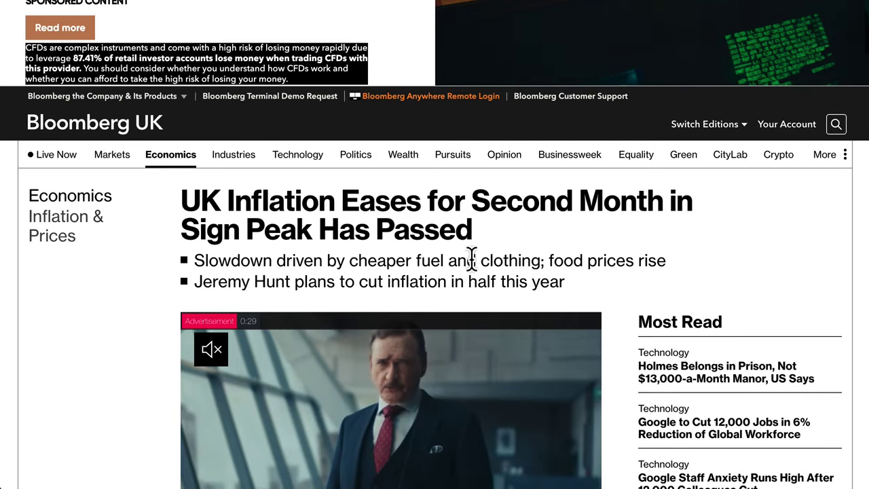
{"action": "scroll", "coordinate": [502, 215], "scroll_direction": "down", "scroll_amount": 1}
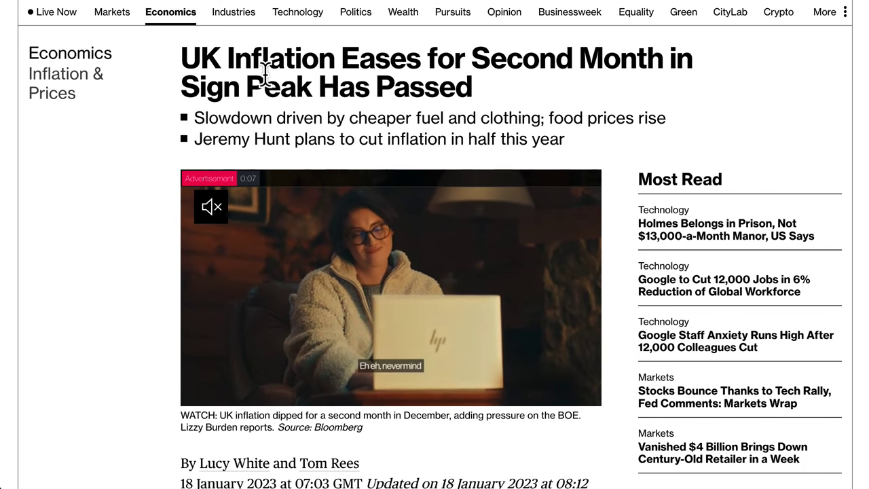
{"action": "left_click_drag", "start_coordinate": [180, 61], "coordinate": [617, 146]}
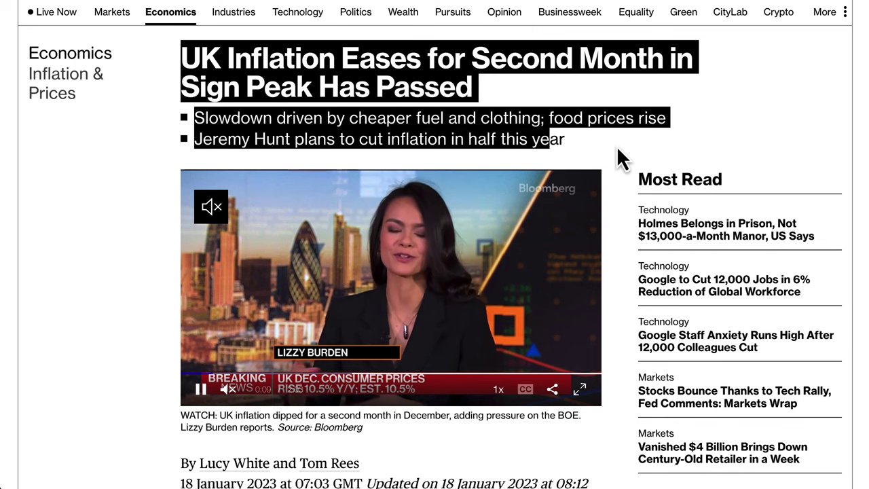
{"action": "scroll", "coordinate": [616, 145], "scroll_direction": "down", "scroll_amount": 3}
{"action": "scroll", "coordinate": [569, 264], "scroll_direction": "down", "scroll_amount": 3}
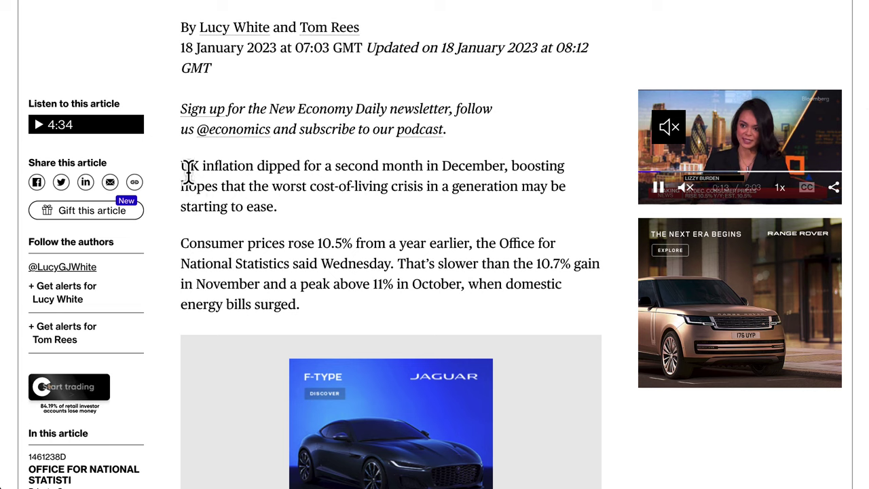
{"action": "left_click_drag", "start_coordinate": [182, 170], "coordinate": [326, 188]}
{"action": "left_click", "coordinate": [396, 173]}
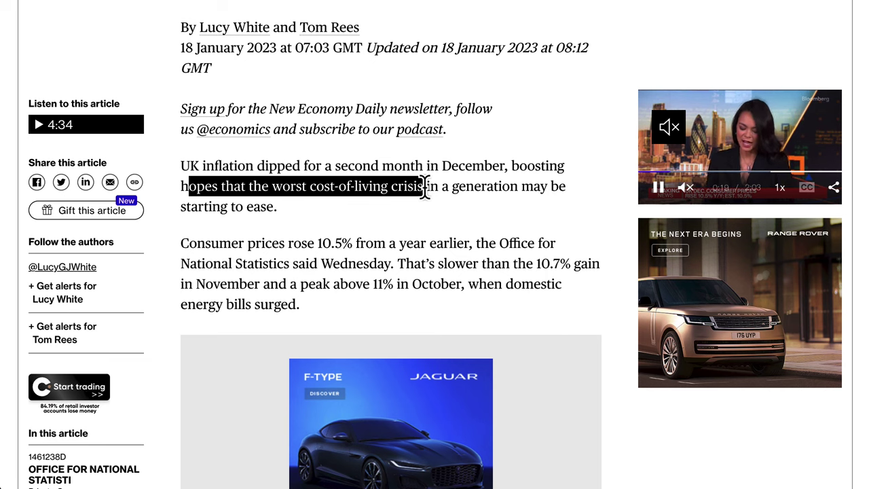
{"action": "left_click_drag", "start_coordinate": [557, 186], "coordinate": [258, 205]}
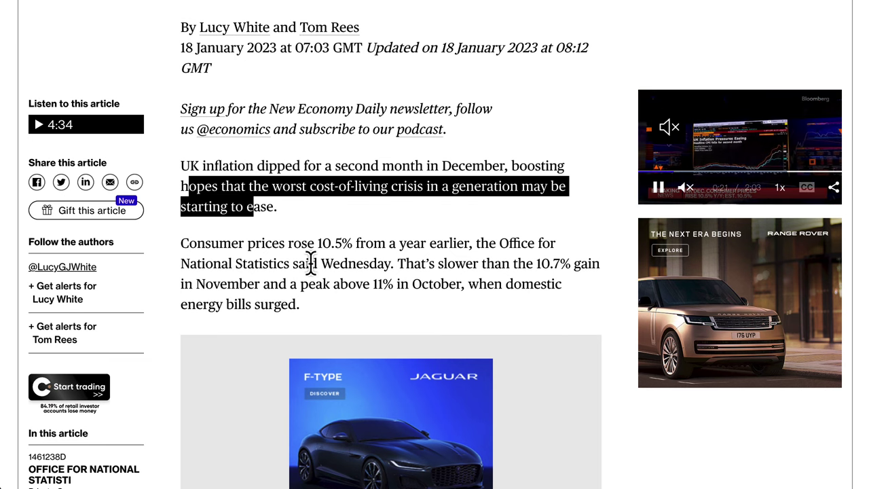
{"action": "scroll", "coordinate": [309, 264], "scroll_direction": "down", "scroll_amount": 5}
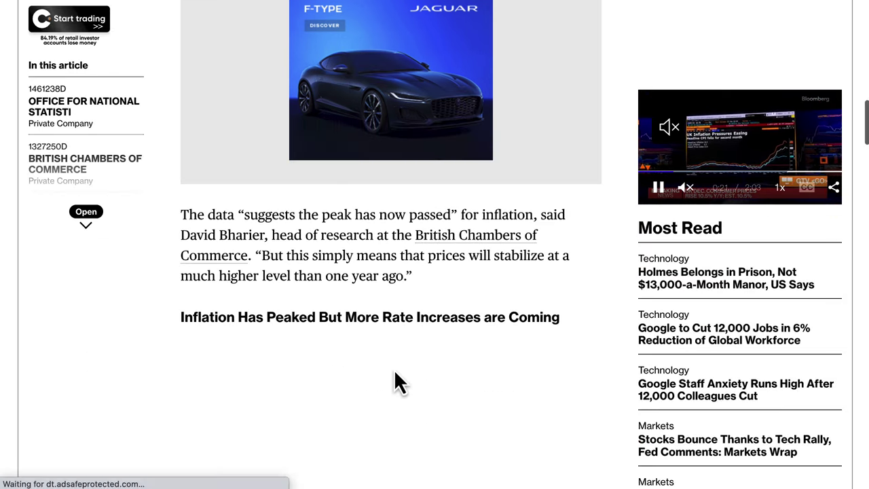
{"action": "scroll", "coordinate": [461, 261], "scroll_direction": "up", "scroll_amount": 10}
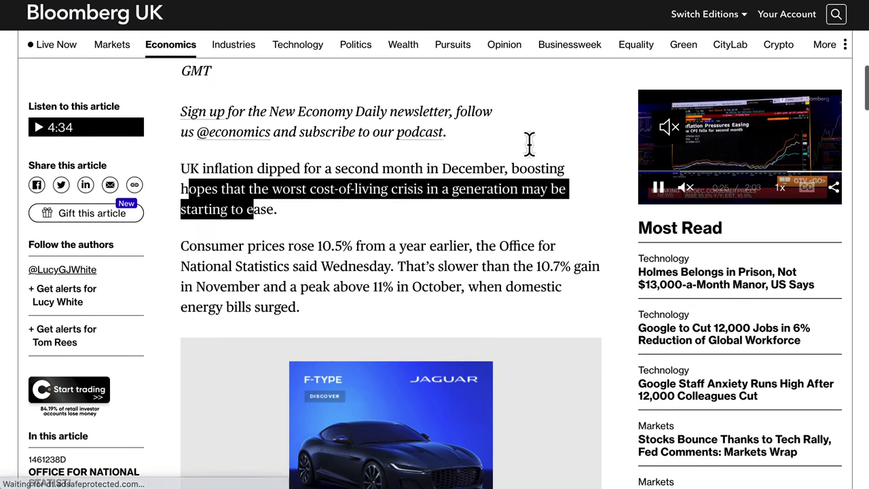
{"action": "scroll", "coordinate": [526, 212], "scroll_direction": "up", "scroll_amount": 3}
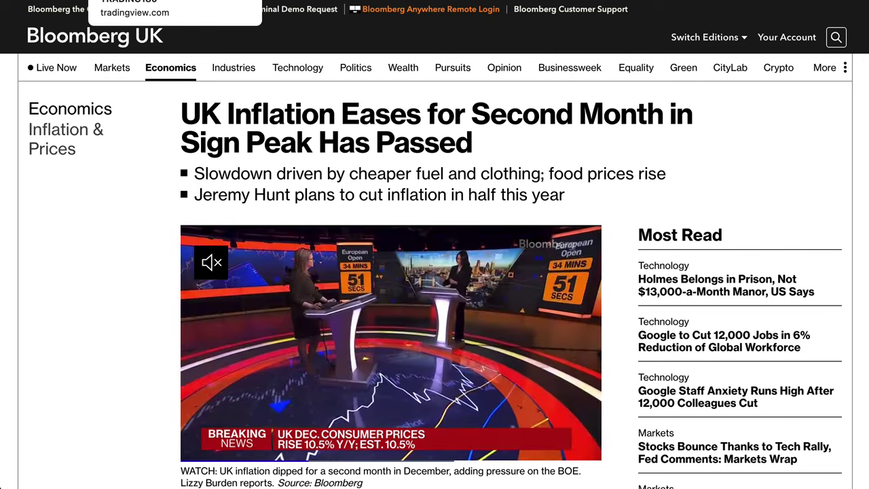
Return to the GBPUSD chart and reshape the rise-and-fall path to peak at about 1.244 on 18 January and end near 1.206.
{"action": "left_click", "coordinate": [129, 2]}
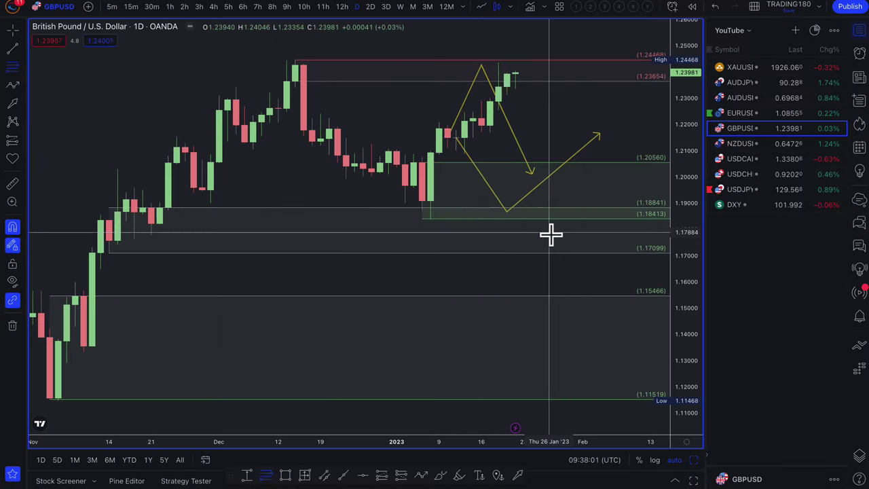
{"action": "left_click", "coordinate": [13, 86]}
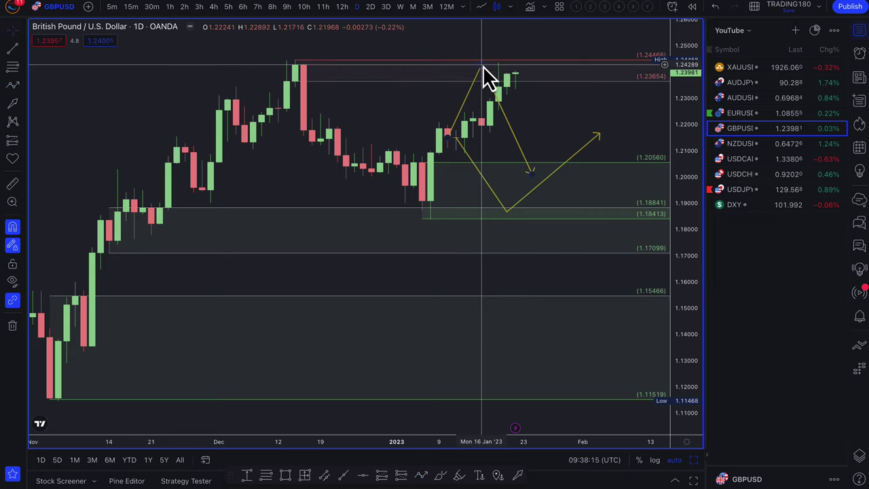
{"action": "left_click_drag", "start_coordinate": [483, 66], "coordinate": [500, 65]}
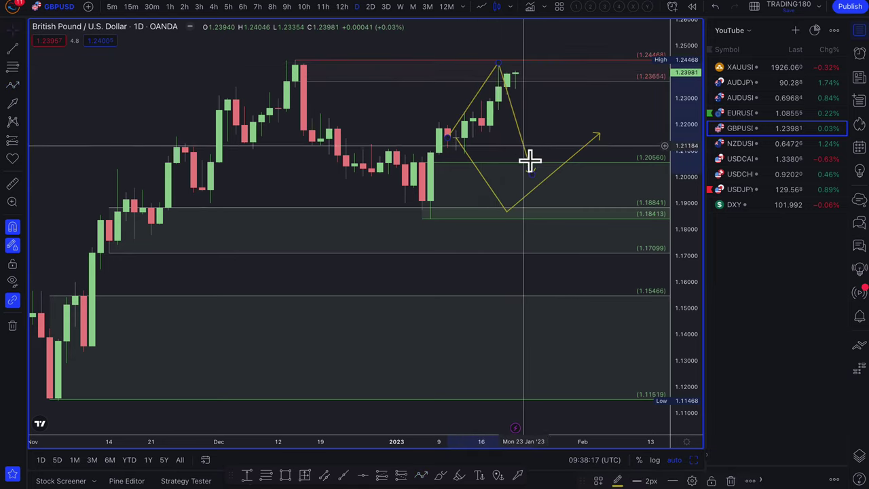
{"action": "left_click_drag", "start_coordinate": [532, 174], "coordinate": [566, 162]}
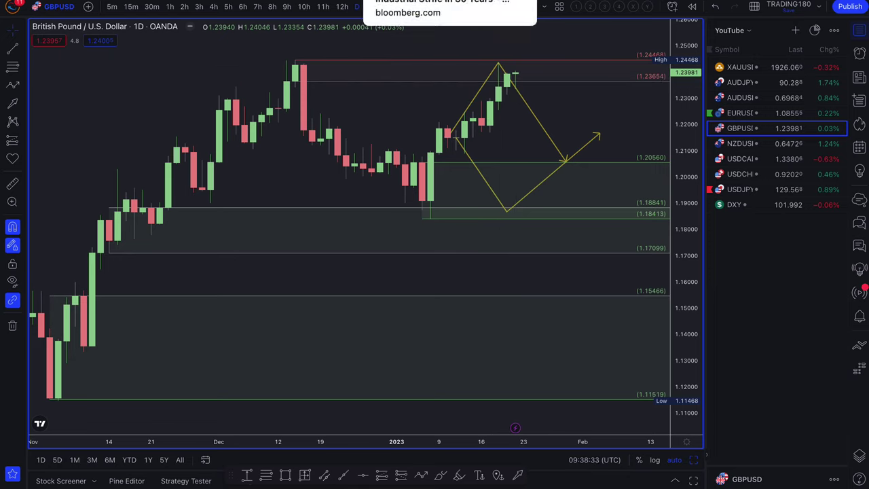
Switch to the Bloomberg article on the UK's worst strikes in 30 years, highlight its headline and examine the Industrial Strife chart.
{"action": "left_click", "coordinate": [448, 12]}
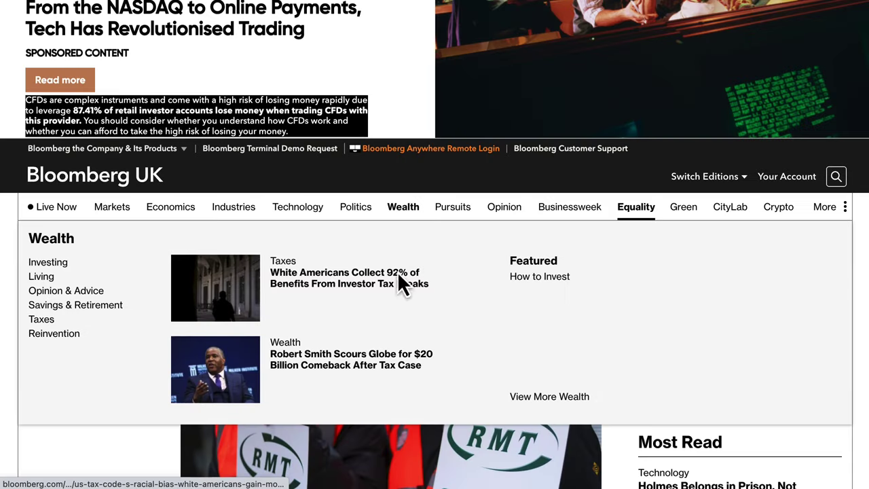
{"action": "scroll", "coordinate": [417, 442], "scroll_direction": "down", "scroll_amount": 2}
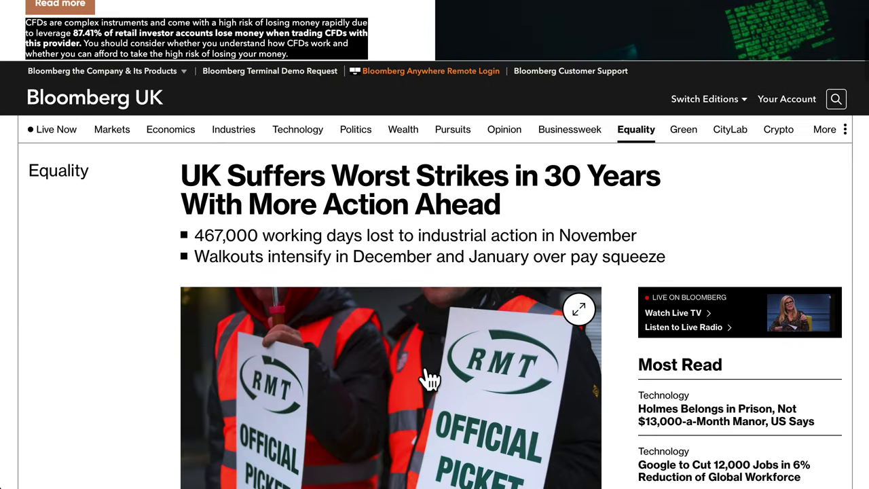
{"action": "scroll", "coordinate": [449, 352], "scroll_direction": "down", "scroll_amount": 1}
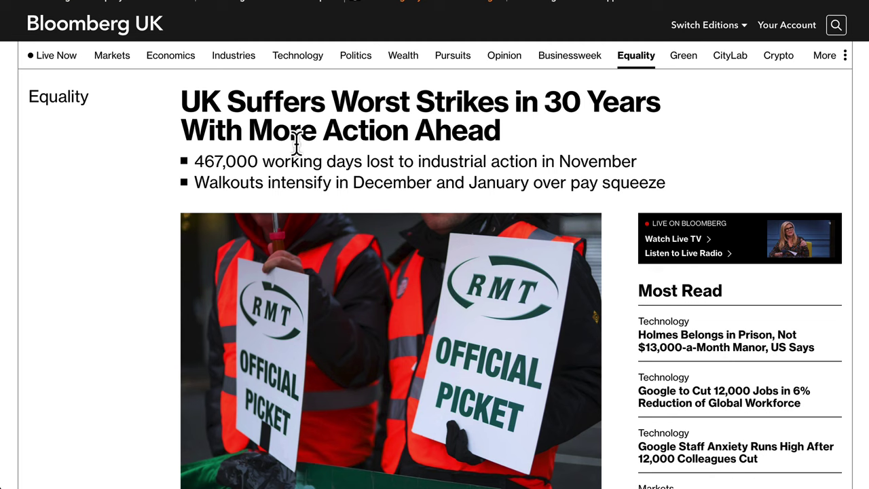
{"action": "left_click_drag", "start_coordinate": [188, 107], "coordinate": [502, 135]}
{"action": "scroll", "coordinate": [478, 180], "scroll_direction": "down", "scroll_amount": 1}
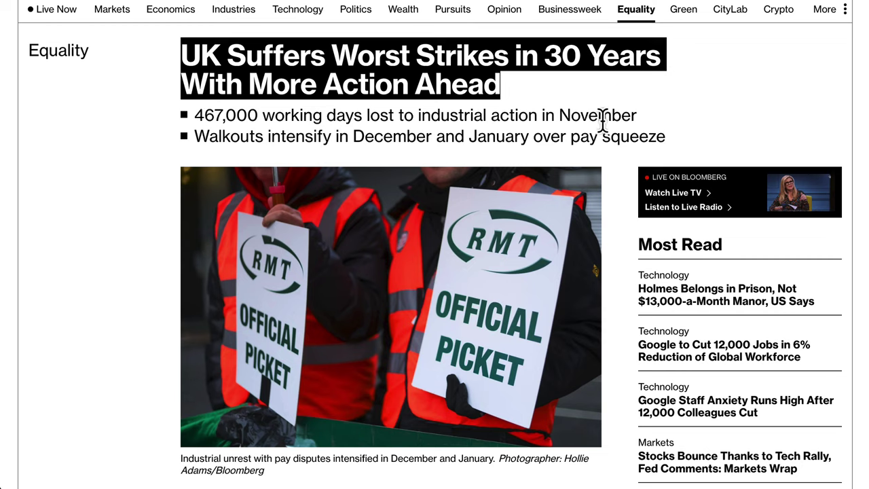
{"action": "scroll", "coordinate": [556, 112], "scroll_direction": "down", "scroll_amount": 1}
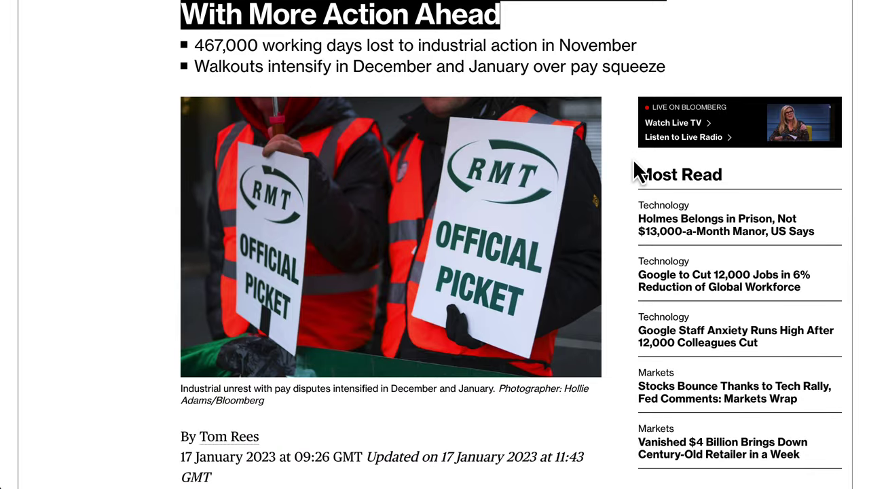
{"action": "scroll", "coordinate": [623, 207], "scroll_direction": "down", "scroll_amount": 10}
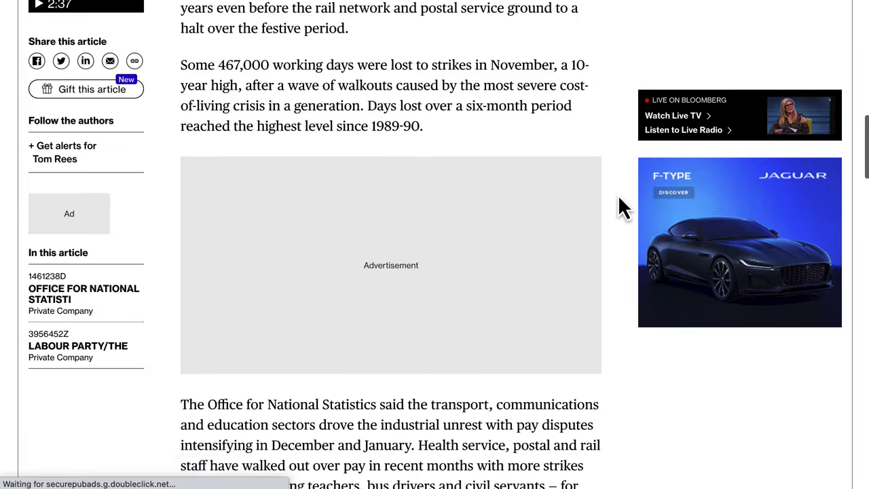
{"action": "scroll", "coordinate": [619, 197], "scroll_direction": "down", "scroll_amount": 2}
{"action": "scroll", "coordinate": [619, 204], "scroll_direction": "down", "scroll_amount": 2}
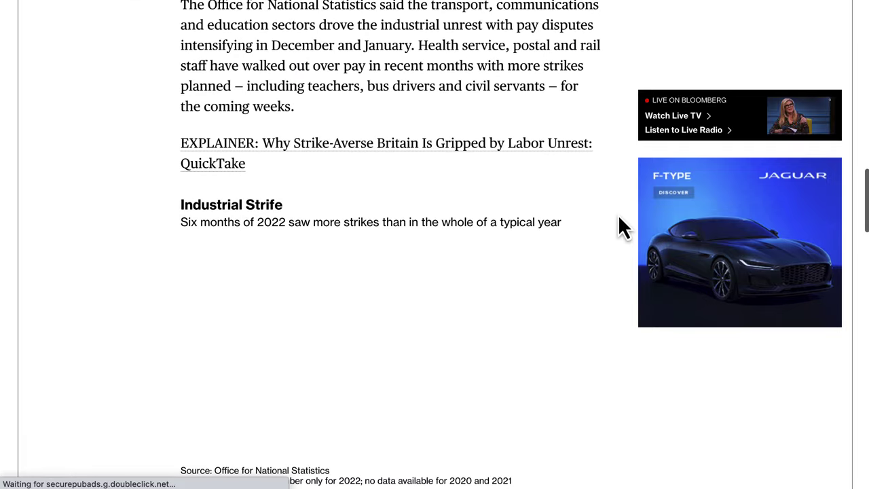
{"action": "scroll", "coordinate": [611, 194], "scroll_direction": "down", "scroll_amount": 1}
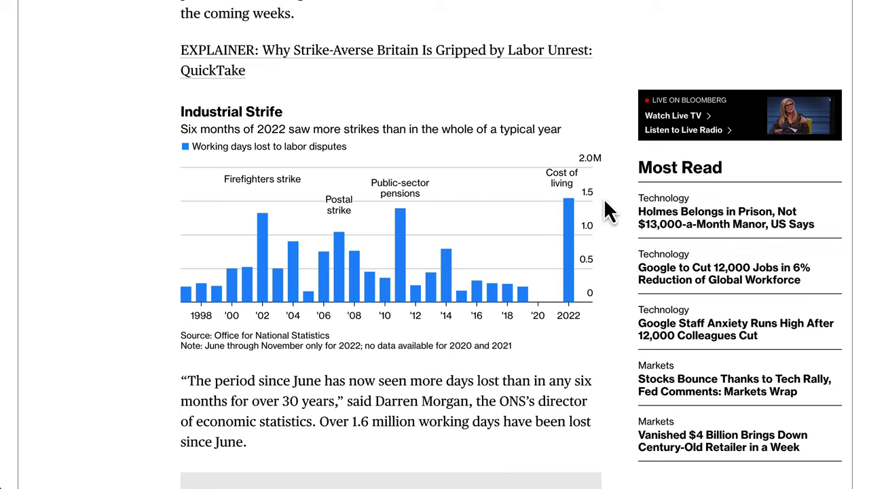
{"action": "mouse_move", "coordinate": [572, 220]}
{"action": "scroll", "coordinate": [572, 253], "scroll_direction": "down", "scroll_amount": 10}
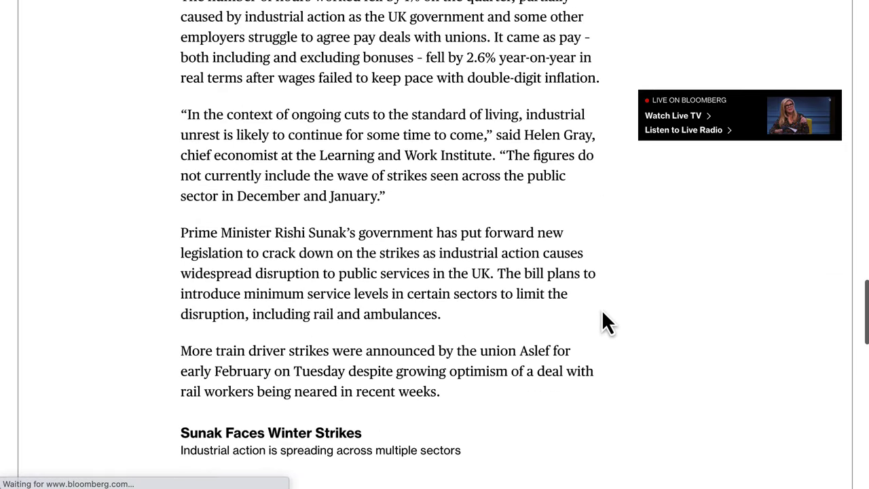
{"action": "scroll", "coordinate": [601, 308], "scroll_direction": "up", "scroll_amount": 20}
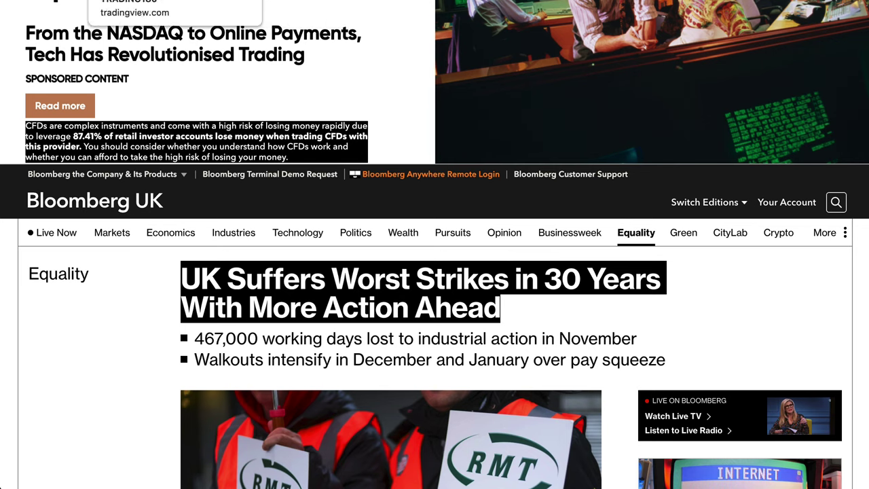
Return to the GBPUSD chart and shift the rise-and-fall path three days forward, peaking at about 1.241 and ending near 1.203.
{"action": "left_click", "coordinate": [175, 1]}
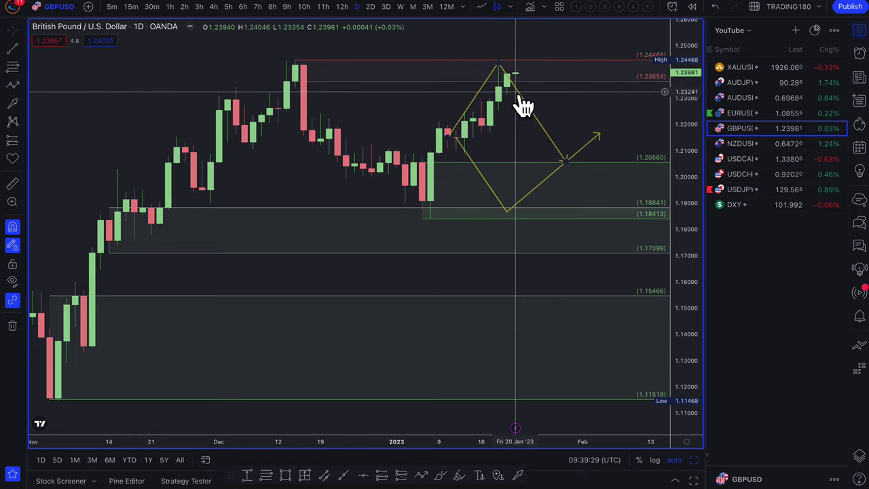
{"action": "left_click_drag", "start_coordinate": [520, 103], "coordinate": [543, 101]}
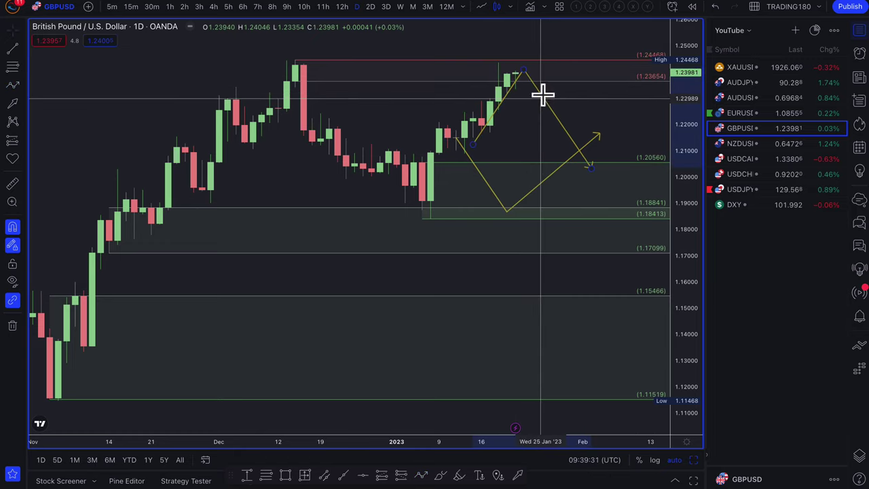
{"action": "left_click", "coordinate": [525, 70]}
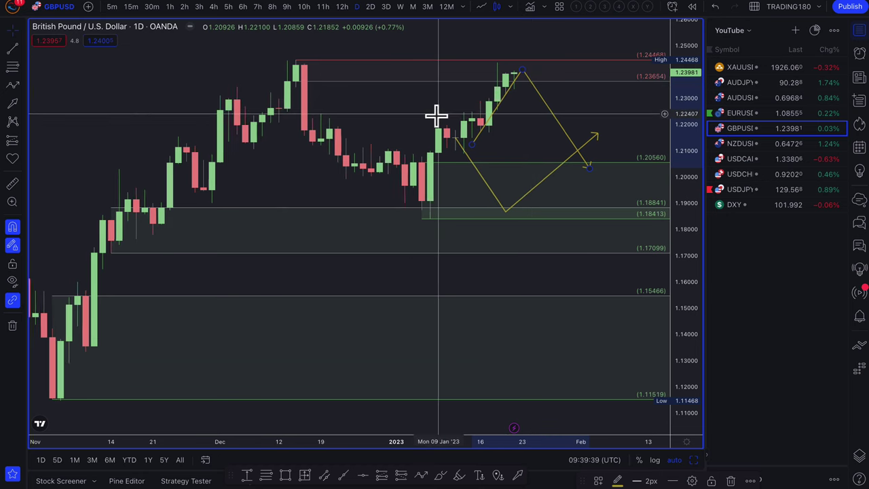
{"action": "scroll", "coordinate": [438, 122], "scroll_direction": "down", "scroll_amount": 5}
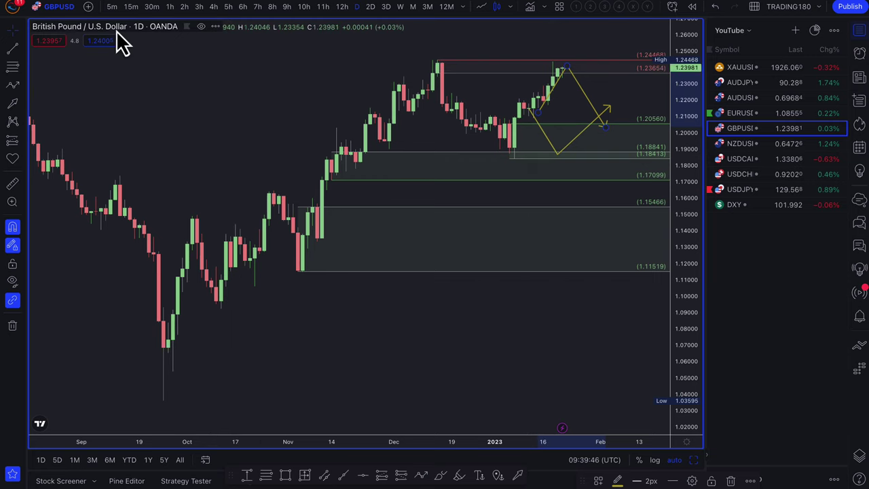
{"action": "scroll", "coordinate": [291, 74], "scroll_direction": "up", "scroll_amount": 5}
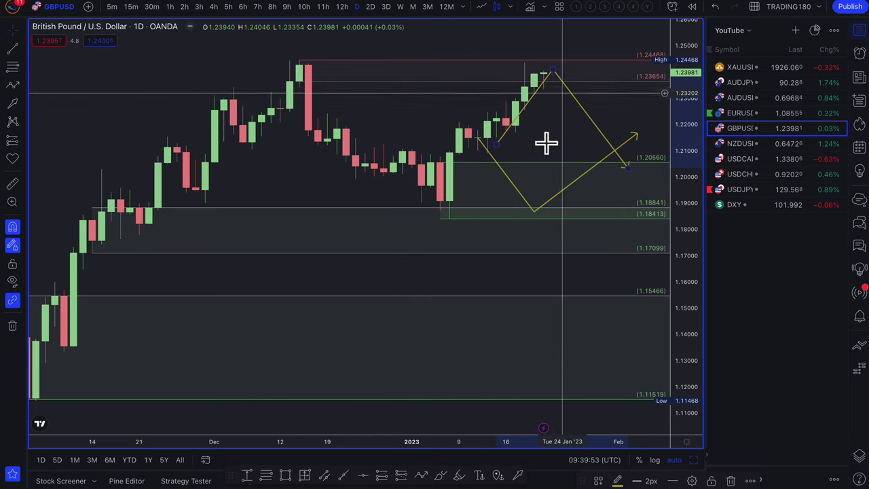
Mark a GBPUSD demand zone between 1.22241 and the 12 January low at 1.20888.
{"action": "left_click", "coordinate": [13, 66]}
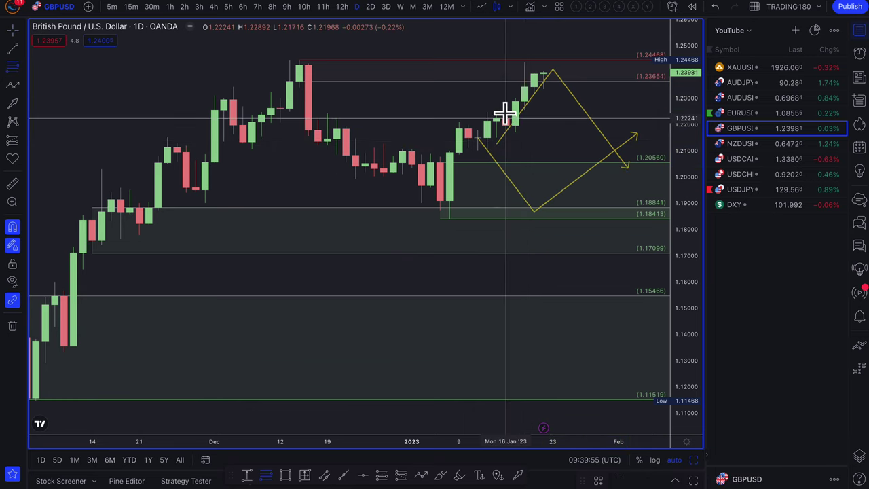
{"action": "left_click", "coordinate": [506, 120]}
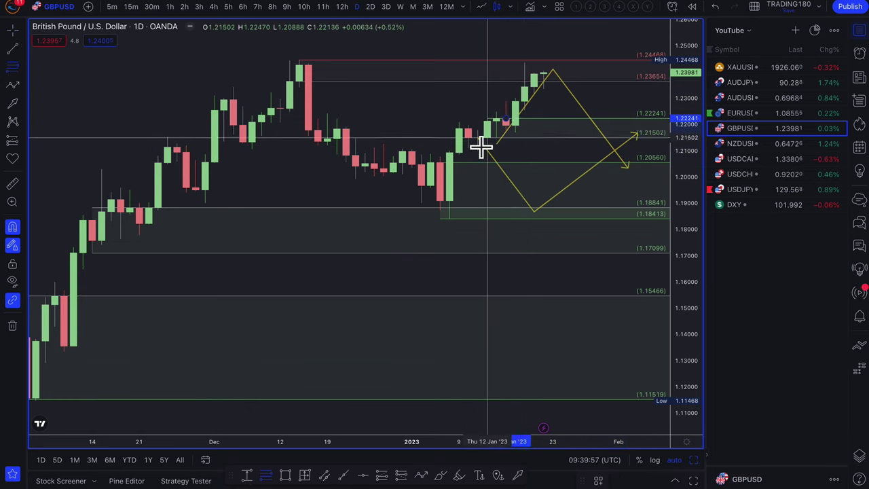
{"action": "left_click", "coordinate": [487, 154]}
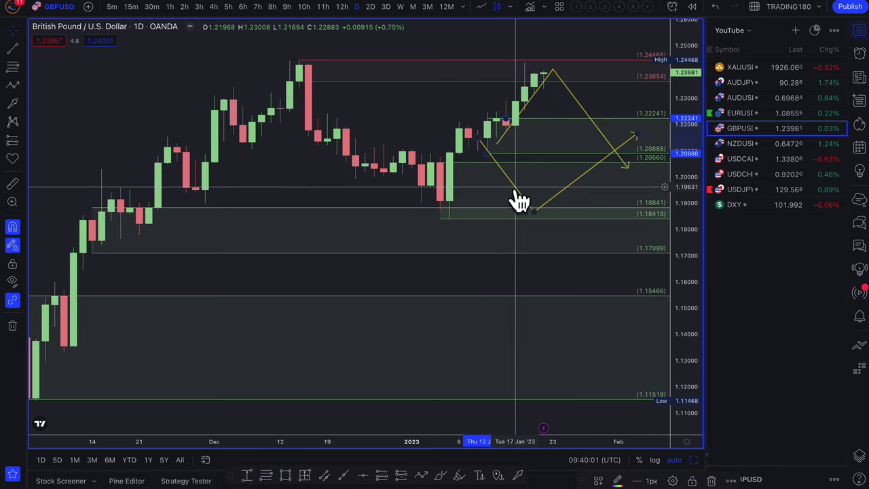
{"action": "left_click_drag", "start_coordinate": [519, 200], "coordinate": [538, 195]}
{"action": "key", "text": "Delete"}
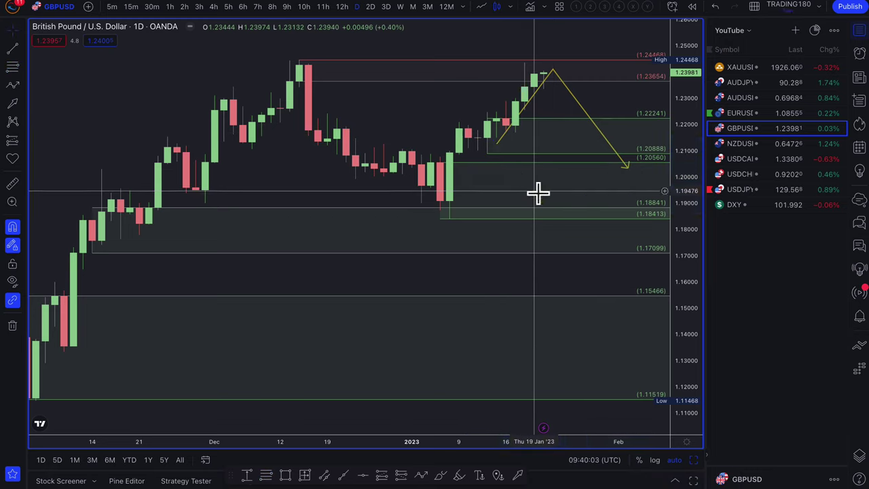
{"action": "key", "text": "ctrl+z"}
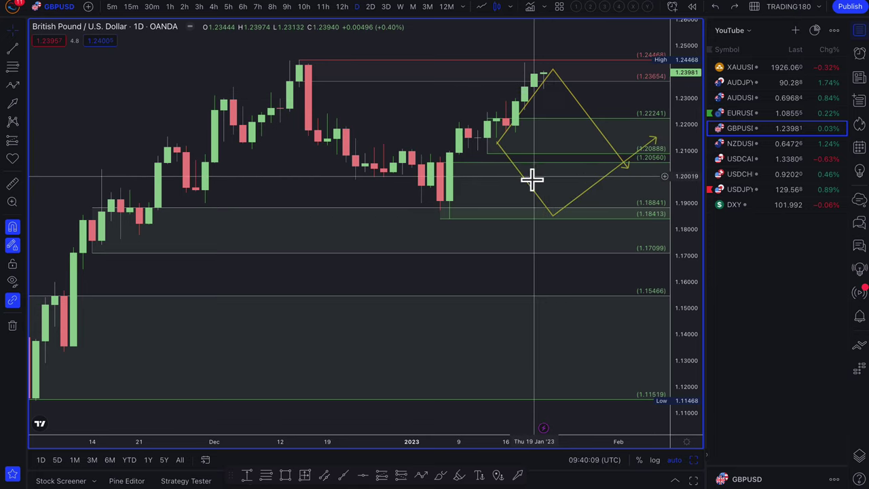
Move the dip-and-recovery path to run from the last candle down to about 1.212 and up to about 1.242, and delete the rise-and-fall path.
{"action": "mouse_move", "coordinate": [527, 194]}
{"action": "left_mouse_down"}
{"action": "mouse_move", "coordinate": [576, 102]}
{"action": "mouse_move", "coordinate": [575, 111]}
{"action": "left_mouse_up"}
{"action": "scroll", "coordinate": [550, 136], "scroll_direction": "up", "scroll_amount": 3}
{"action": "scroll", "coordinate": [550, 136], "scroll_direction": "right", "scroll_amount": 1}
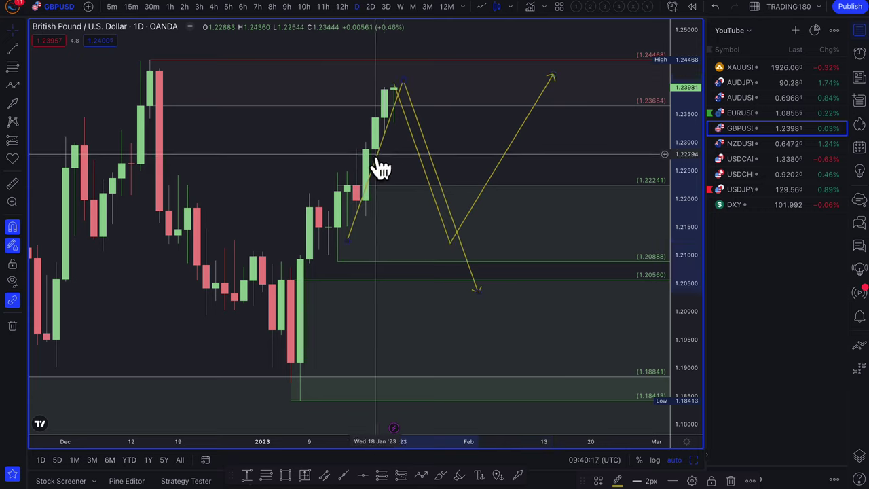
{"action": "key", "text": "Delete"}
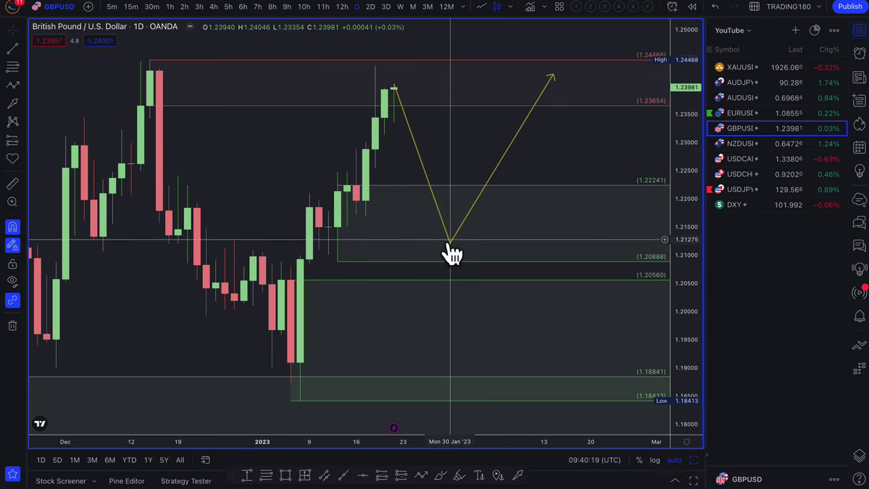
Raise the low point of the GBPUSD dip-and-recovery path to about 1.214.
{"action": "left_click_drag", "start_coordinate": [449, 239], "coordinate": [450, 230]}
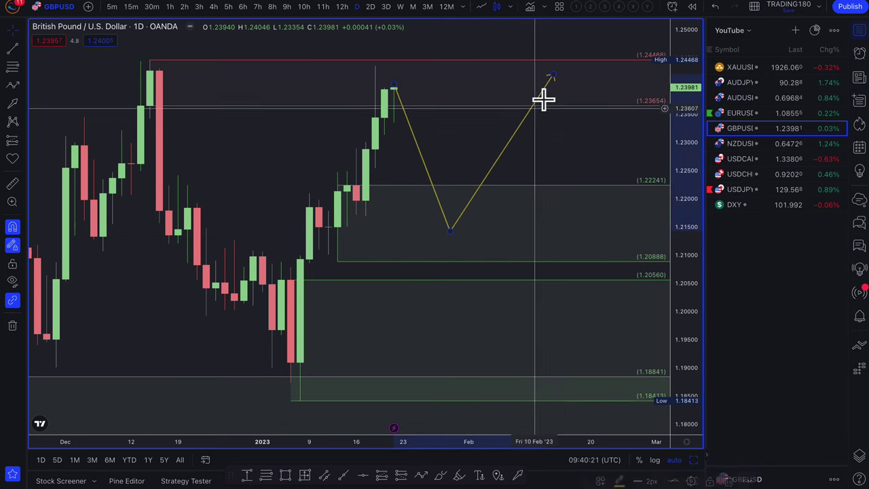
{"action": "scroll", "coordinate": [575, 143], "scroll_direction": "up", "scroll_amount": 1}
{"action": "scroll", "coordinate": [575, 142], "scroll_direction": "down", "scroll_amount": 2}
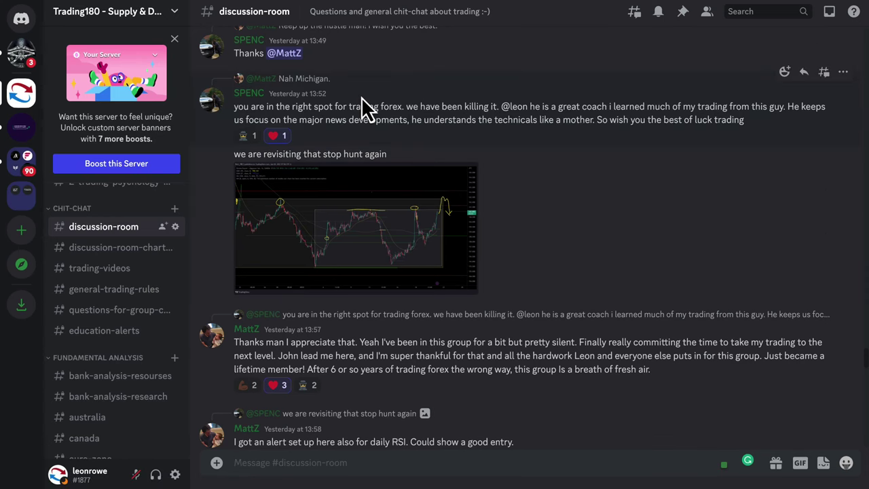
Switch to the Trading180 Discord server and look through its numbered course, stop-hunt and fundamental analysis channels.
{"action": "scroll", "coordinate": [102, 292], "scroll_direction": "down", "scroll_amount": 6}
{"action": "scroll", "coordinate": [101, 292], "scroll_direction": "up", "scroll_amount": 10}
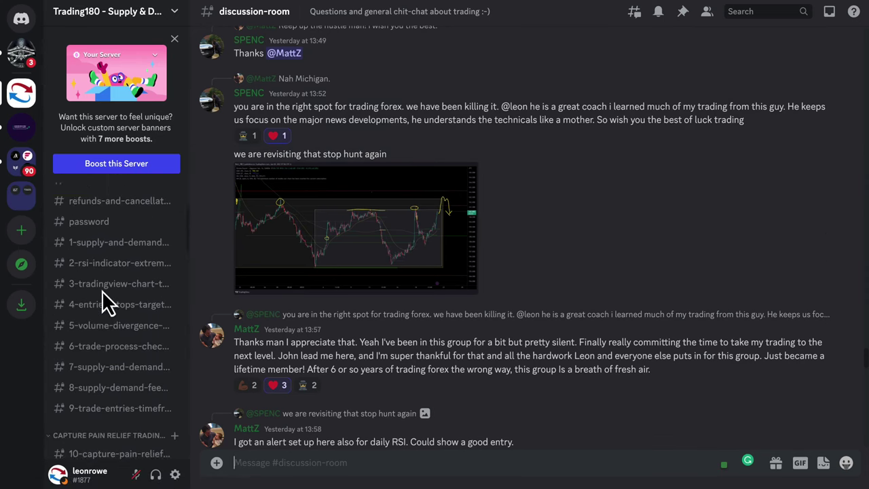
{"action": "scroll", "coordinate": [102, 293], "scroll_direction": "down", "scroll_amount": 5}
{"action": "scroll", "coordinate": [102, 292], "scroll_direction": "down", "scroll_amount": 10}
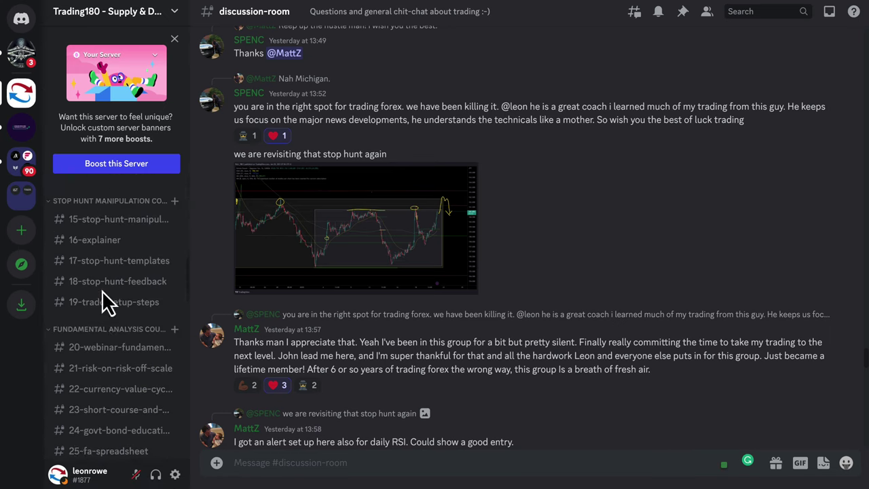
{"action": "scroll", "coordinate": [102, 292], "scroll_direction": "up", "scroll_amount": 3}
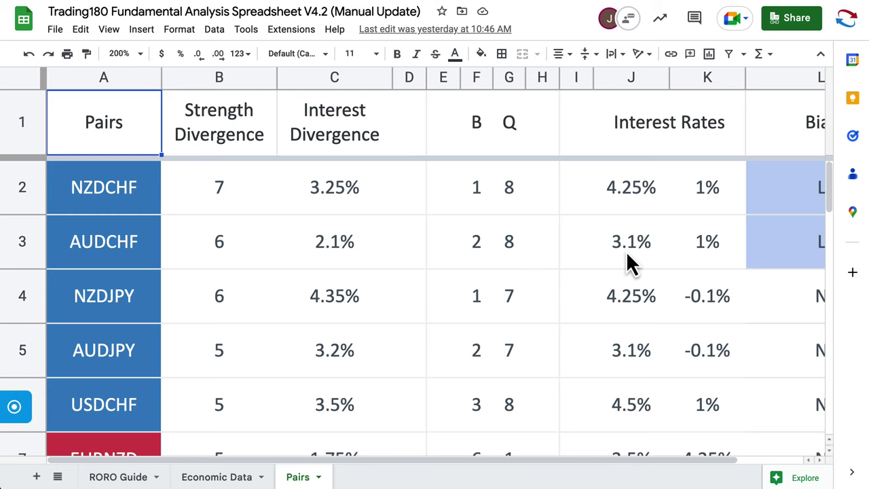
Switch to the fundamental analysis spreadsheet and examine the Pairs sheet's strength divergence, interest rate and bias columns.
{"action": "scroll", "coordinate": [627, 254], "scroll_direction": "right", "scroll_amount": 2}
{"action": "scroll", "coordinate": [626, 250], "scroll_direction": "left", "scroll_amount": 2}
{"action": "scroll", "coordinate": [626, 250], "scroll_direction": "right", "scroll_amount": 2}
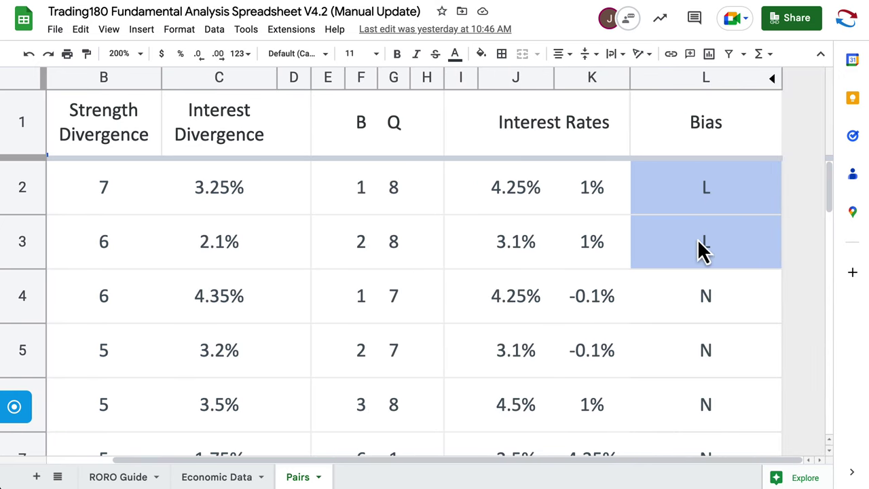
{"action": "scroll", "coordinate": [711, 316], "scroll_direction": "down", "scroll_amount": 10}
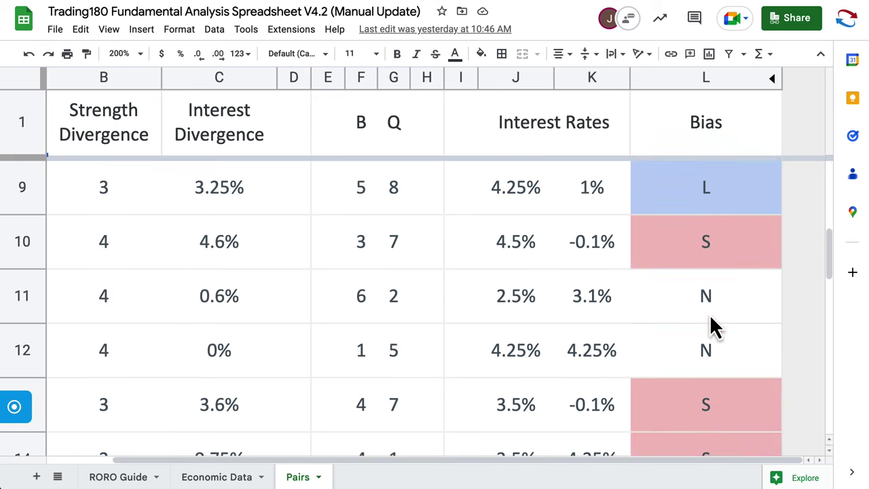
{"action": "scroll", "coordinate": [709, 326], "scroll_direction": "up", "scroll_amount": 10}
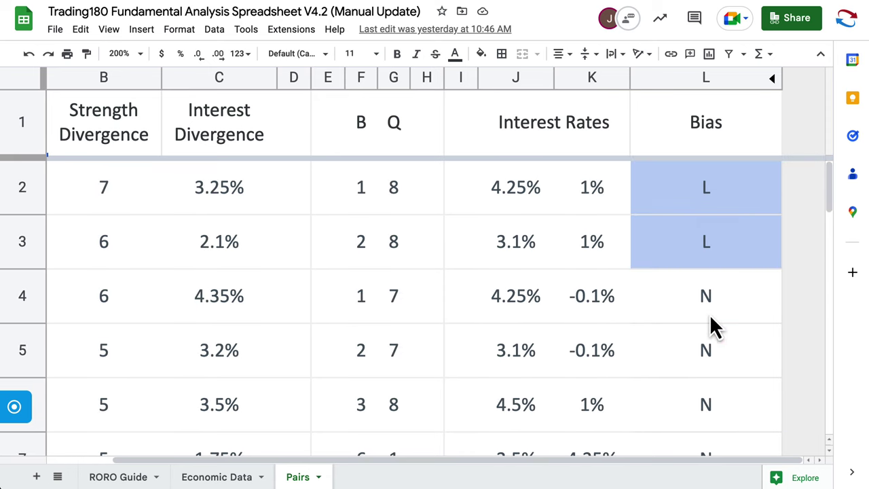
{"action": "scroll", "coordinate": [543, 309], "scroll_direction": "left", "scroll_amount": 2}
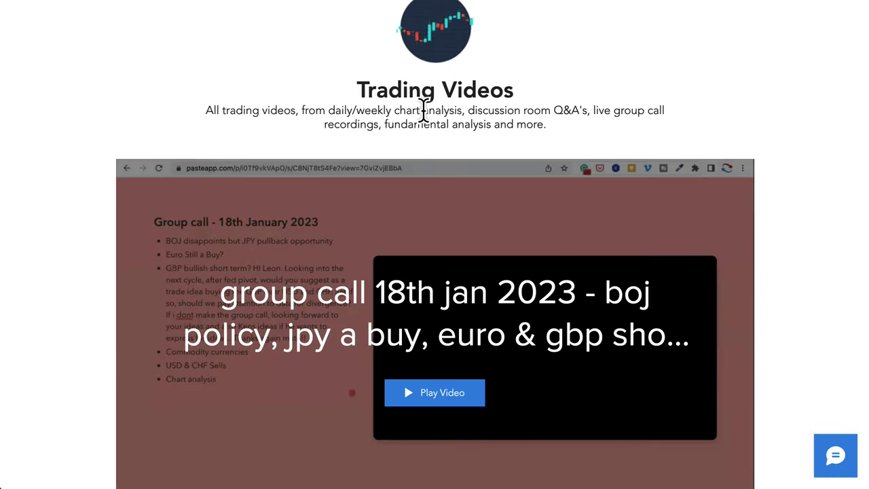
Switch to the Trading Videos page and look through the library of recorded group calls and weekly analysis.
{"action": "scroll", "coordinate": [539, 169], "scroll_direction": "down", "scroll_amount": 3}
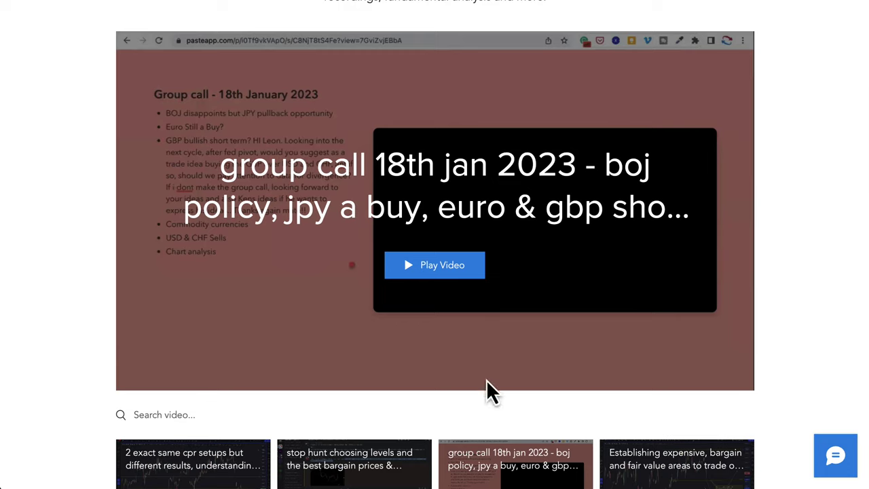
{"action": "scroll", "coordinate": [476, 401], "scroll_direction": "down", "scroll_amount": 1}
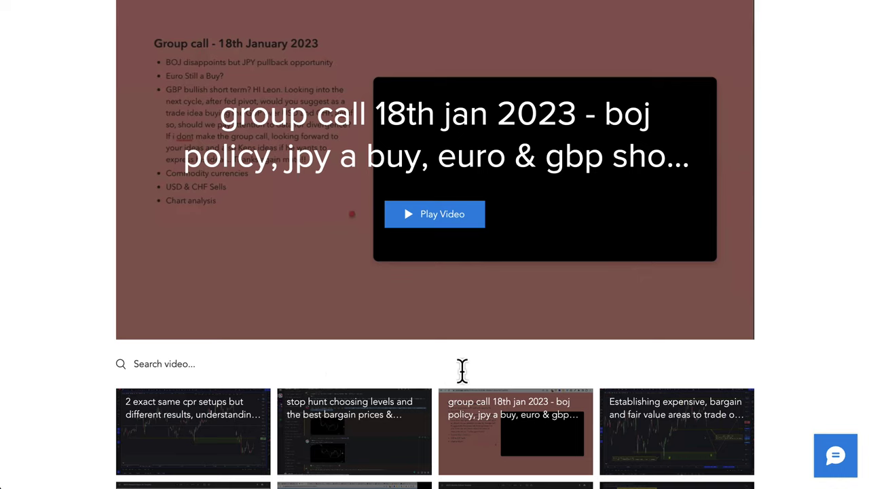
{"action": "scroll", "coordinate": [420, 369], "scroll_direction": "down", "scroll_amount": 2}
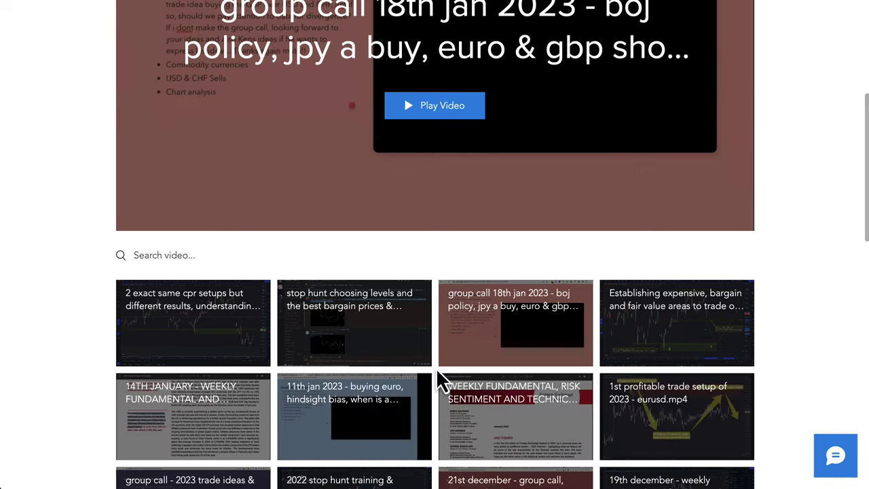
{"action": "scroll", "coordinate": [442, 380], "scroll_direction": "up", "scroll_amount": 4}
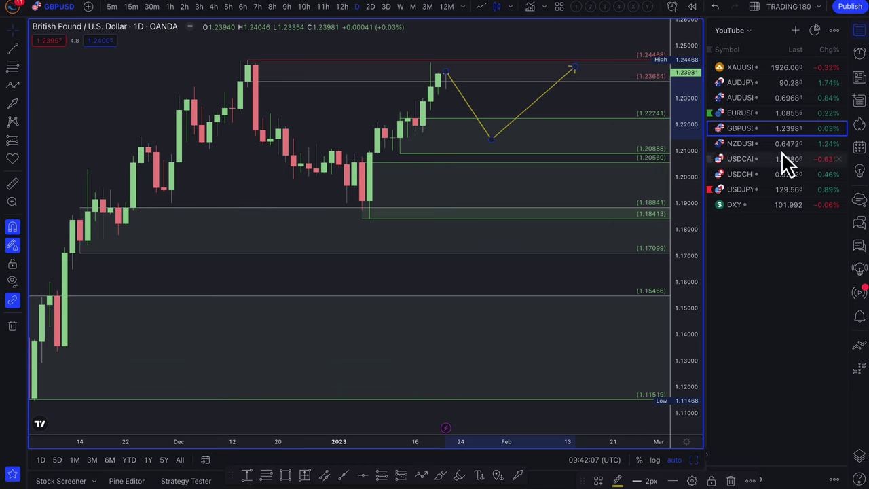
Return to TradingView, open the EURUSD daily chart and delete the yellow rectangle over the mid-January candles.
{"action": "left_click", "coordinate": [750, 114]}
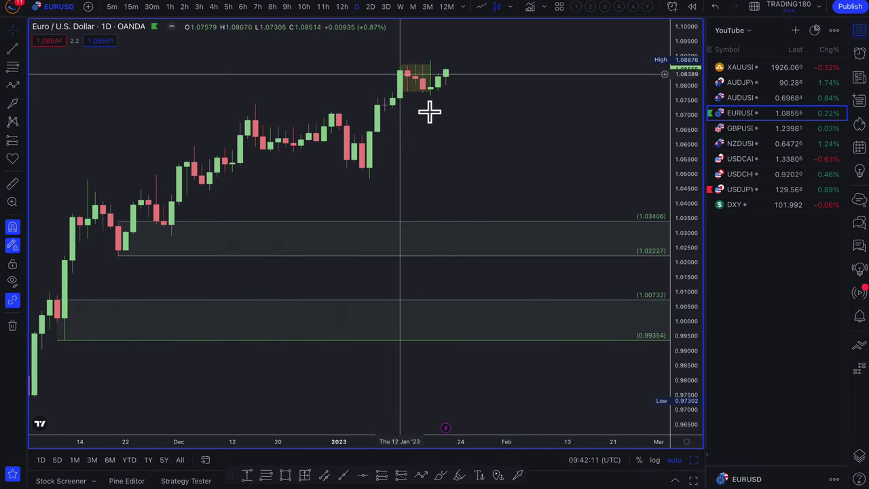
{"action": "scroll", "coordinate": [442, 111], "scroll_direction": "up", "scroll_amount": 5}
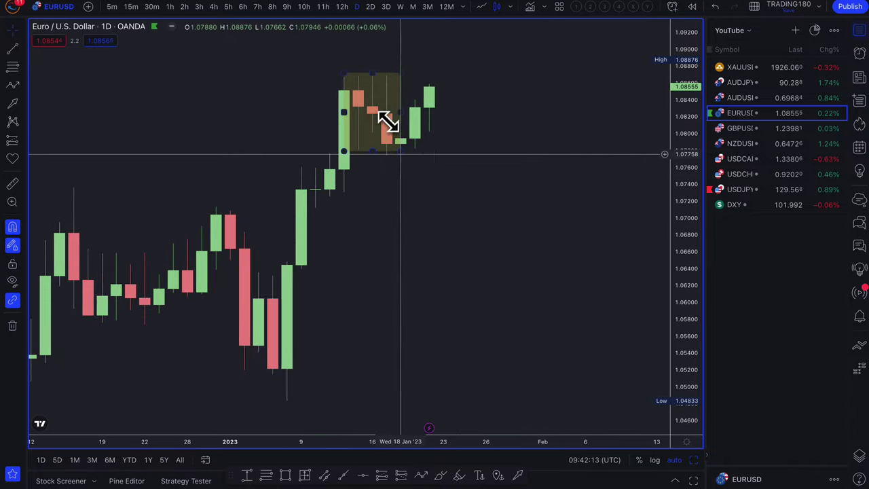
{"action": "left_click", "coordinate": [378, 120]}
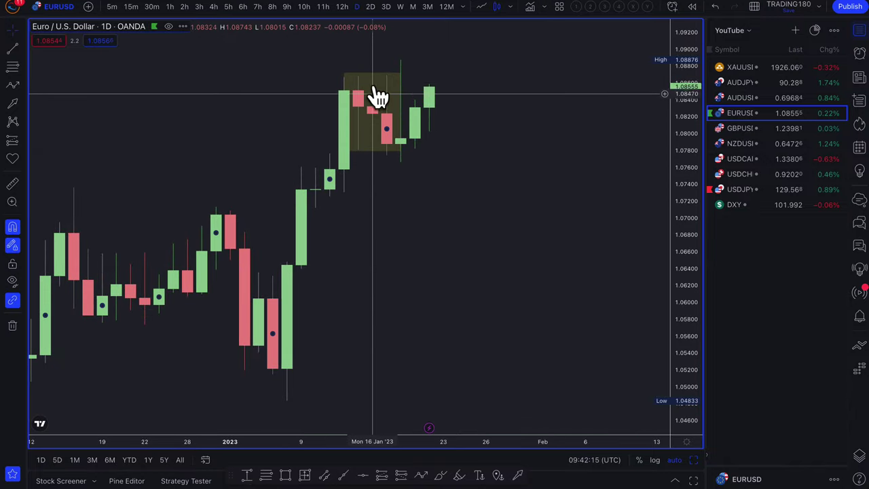
{"action": "key", "text": "Delete"}
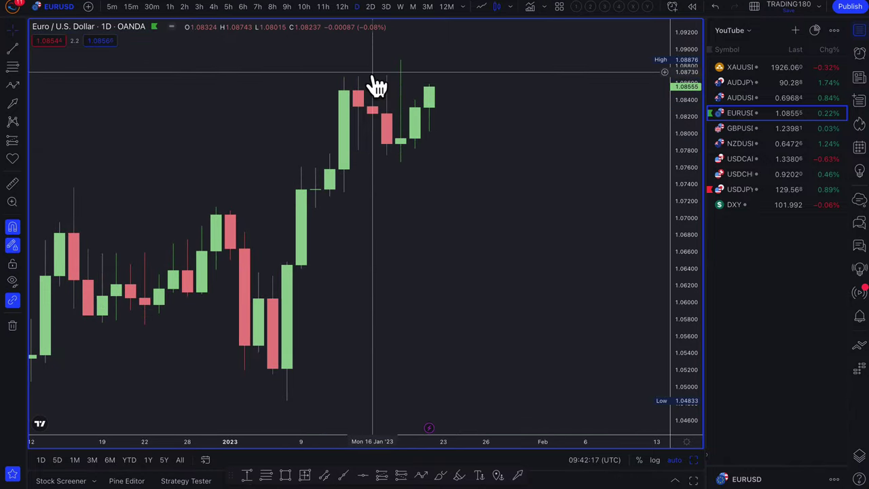
Mark a EURUSD demand zone between 1.06044 and the 6 January low at 1.04833.
{"action": "scroll", "coordinate": [407, 263], "scroll_direction": "down", "scroll_amount": 5}
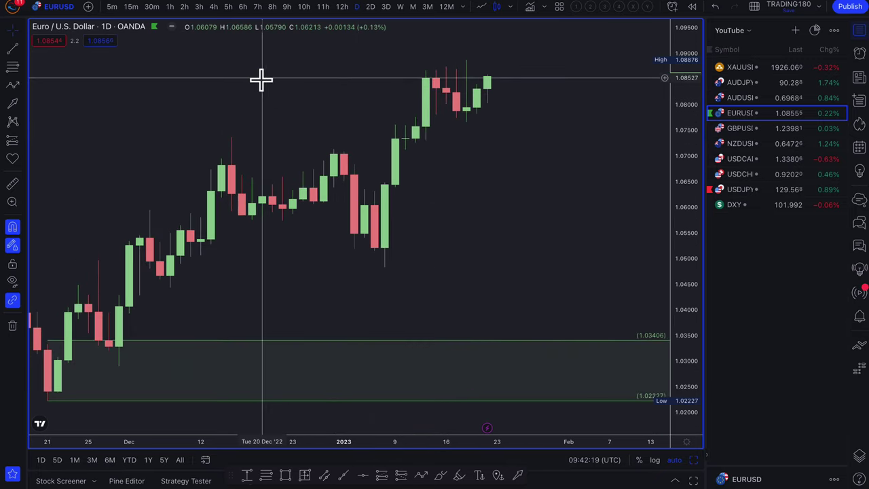
{"action": "left_click", "coordinate": [13, 68]}
{"action": "left_click_drag", "start_coordinate": [373, 214], "coordinate": [384, 267]}
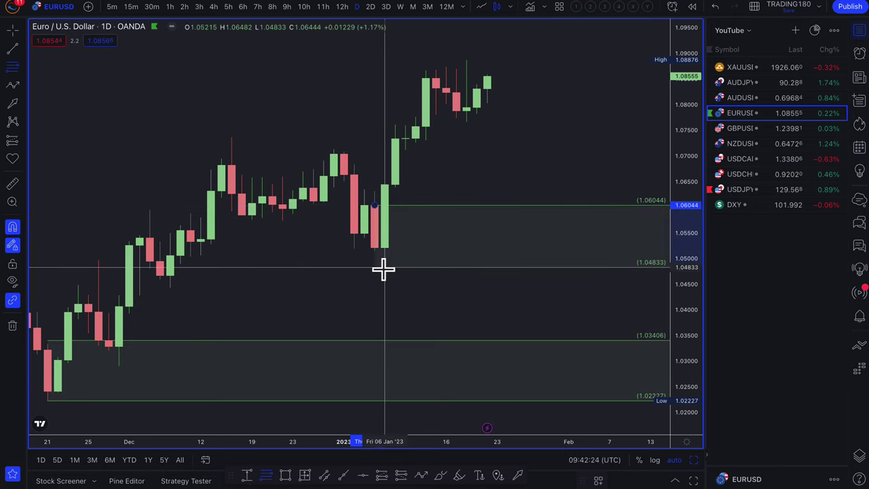
Draw a path from the last EURUSD candle down into the new demand zone at about 1.056 and up to about 1.076.
{"action": "left_click", "coordinate": [13, 86]}
{"action": "left_click", "coordinate": [487, 88]}
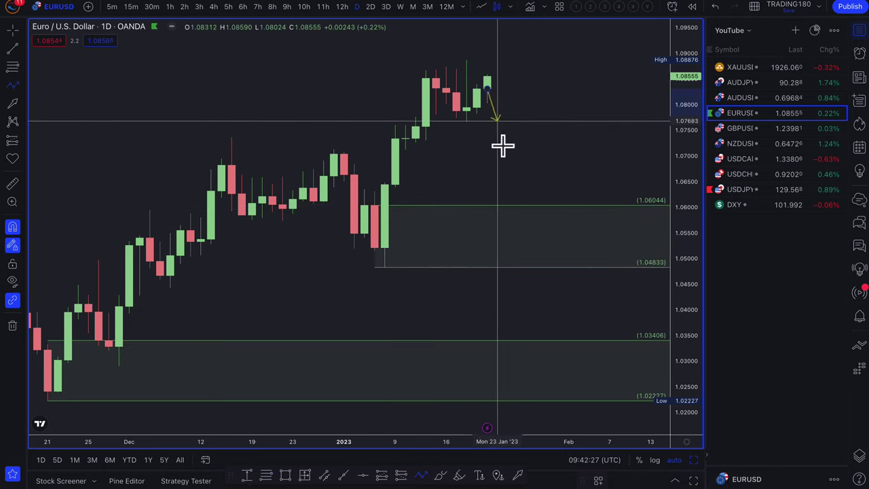
{"action": "left_click", "coordinate": [518, 227]}
{"action": "double_click", "coordinate": [577, 127]}
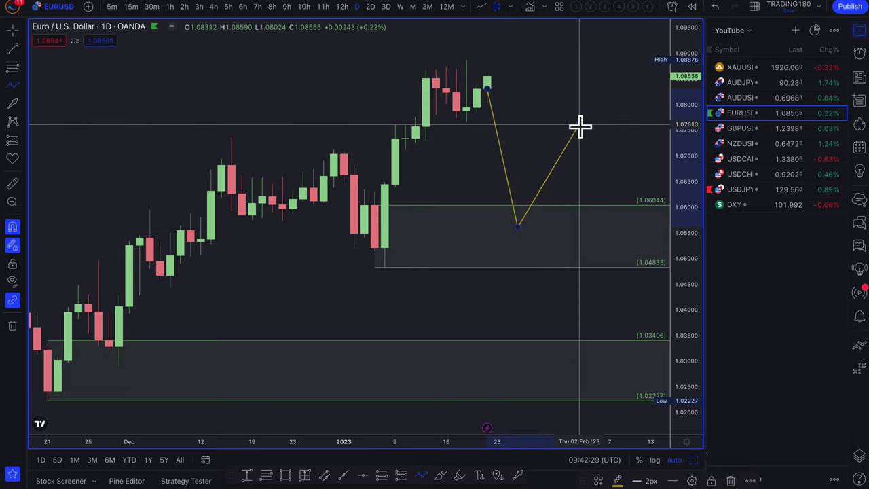
Draw a second path from the last EURUSD close up to about 1.096, down to about 1.082 and up to about 1.090.
{"action": "left_click_drag", "start_coordinate": [486, 77], "coordinate": [520, 26]}
{"action": "left_click", "coordinate": [519, 22]}
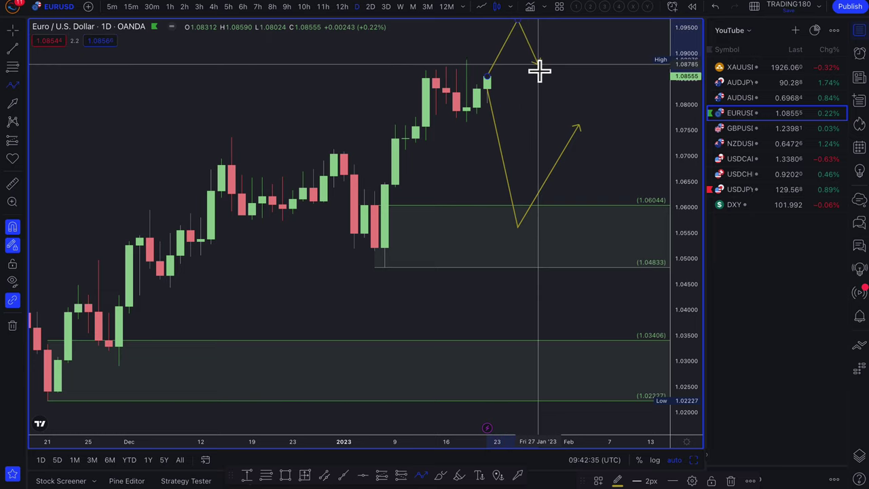
{"action": "left_click", "coordinate": [539, 93]}
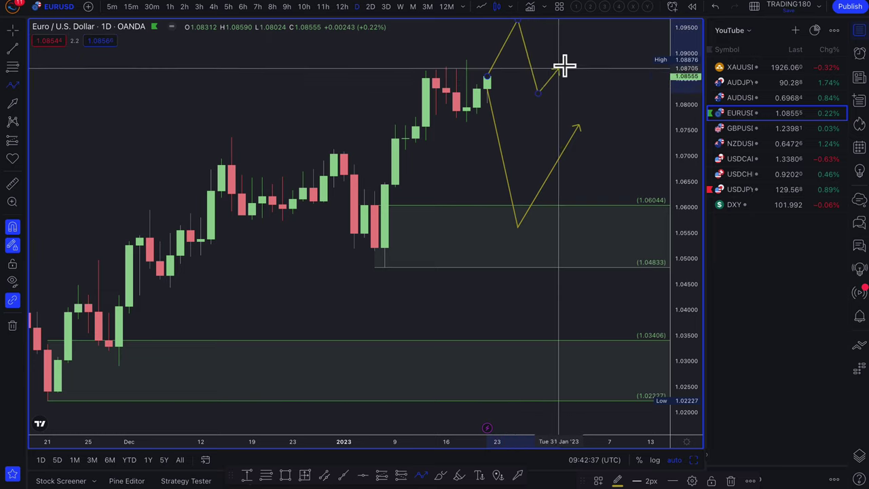
{"action": "double_click", "coordinate": [567, 51]}
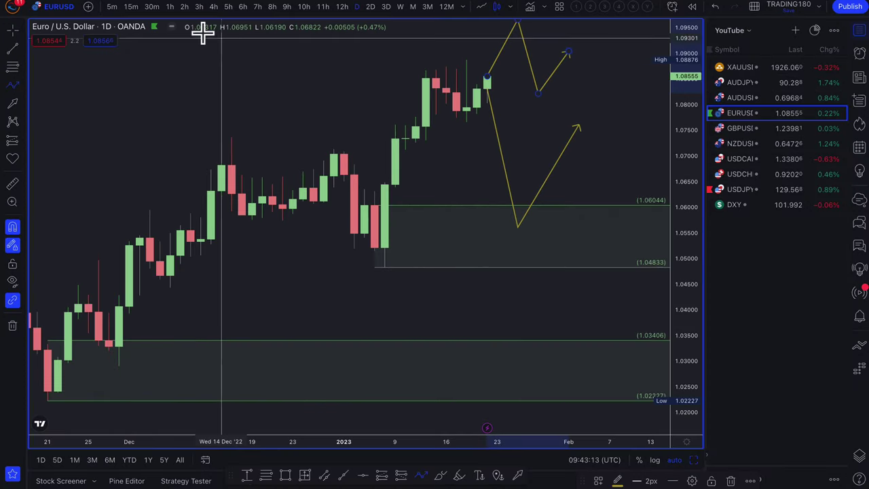
Switch EURUSD to the one-hour timeframe and examine the January price action between the demand zone and the recent highs.
{"action": "left_click", "coordinate": [170, 7]}
{"action": "scroll", "coordinate": [427, 224], "scroll_direction": "down", "scroll_amount": 6}
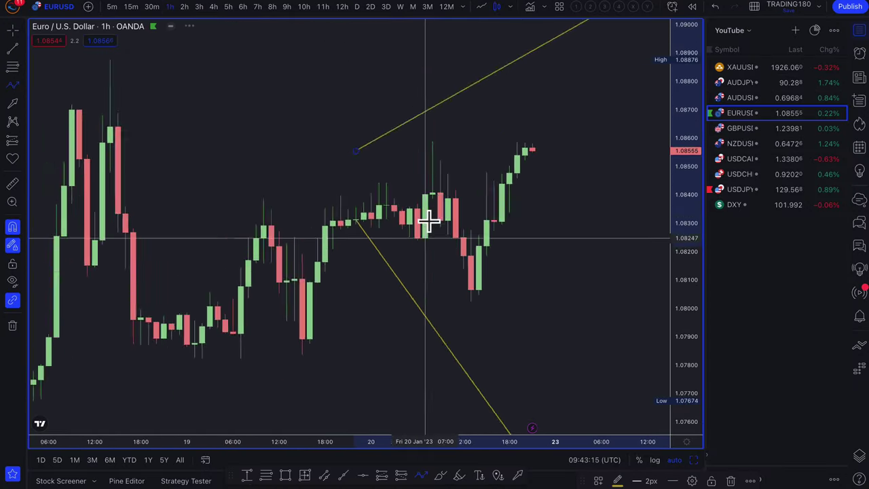
{"action": "scroll", "coordinate": [428, 221], "scroll_direction": "down", "scroll_amount": 2}
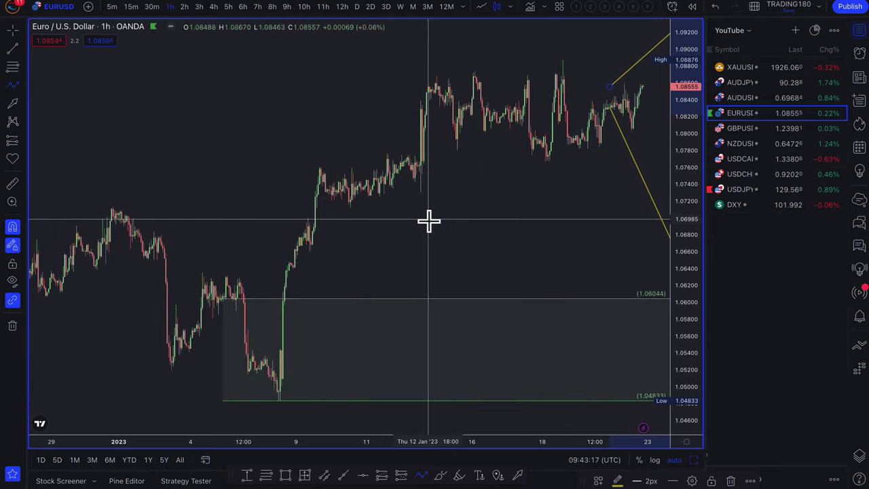
{"action": "scroll", "coordinate": [428, 221], "scroll_direction": "up", "scroll_amount": 6}
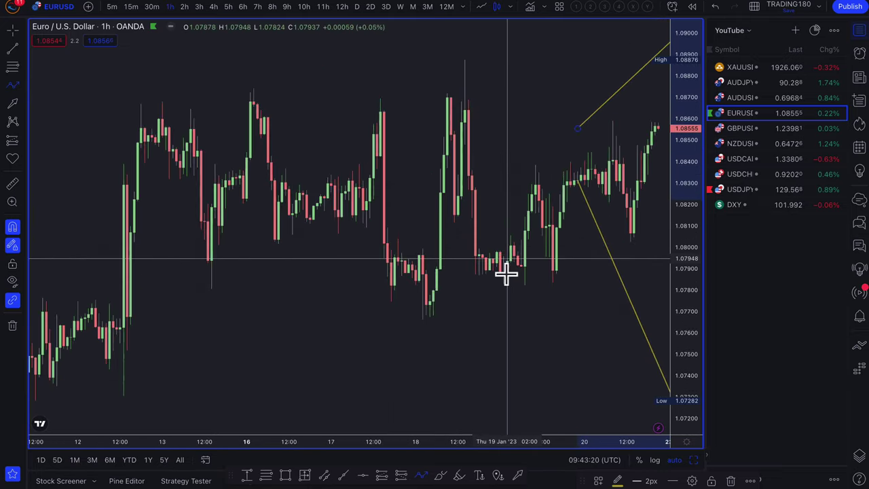
{"action": "scroll", "coordinate": [506, 273], "scroll_direction": "down", "scroll_amount": 4}
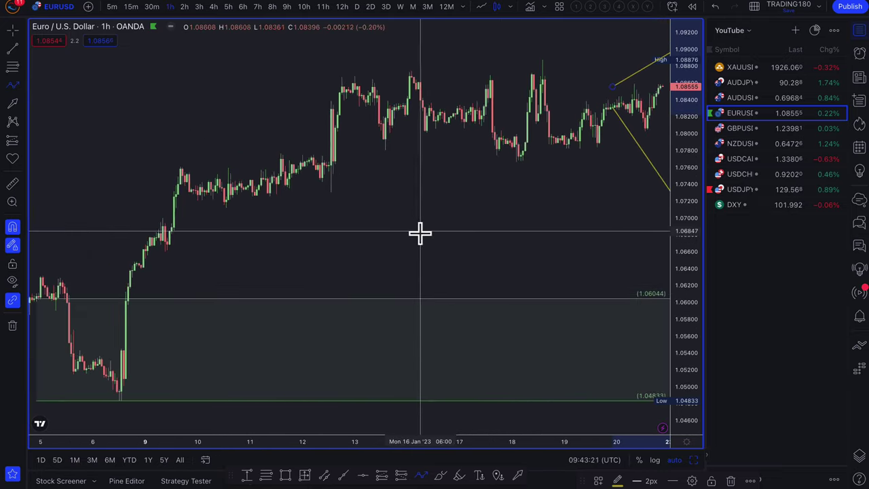
{"action": "scroll", "coordinate": [419, 233], "scroll_direction": "down", "scroll_amount": 2}
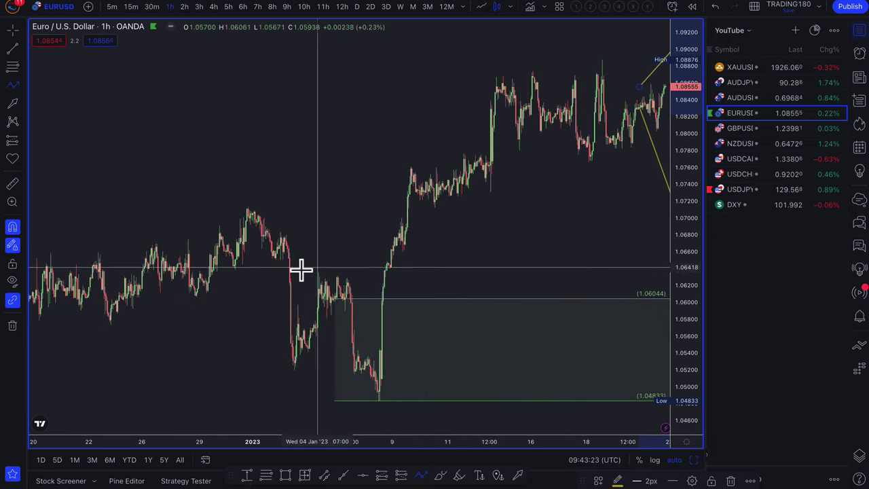
{"action": "scroll", "coordinate": [556, 220], "scroll_direction": "right", "scroll_amount": 5}
{"action": "scroll", "coordinate": [556, 220], "scroll_direction": "up", "scroll_amount": 4}
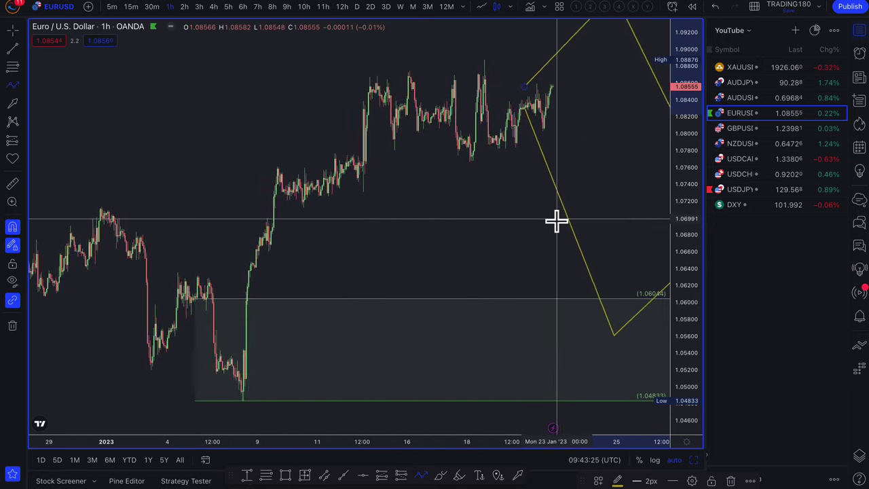
{"action": "scroll", "coordinate": [500, 225], "scroll_direction": "up", "scroll_amount": 2}
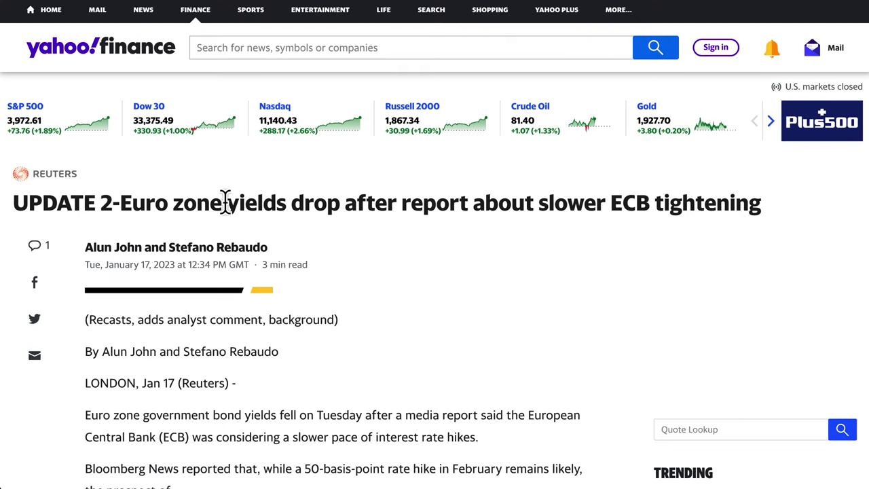
Read the Yahoo Finance article on slower ECB tightening and Bloomberg's article on Lagarde's half-point ECB guidance, highlighting their headlines.
{"action": "left_click_drag", "start_coordinate": [278, 204], "coordinate": [601, 211]}
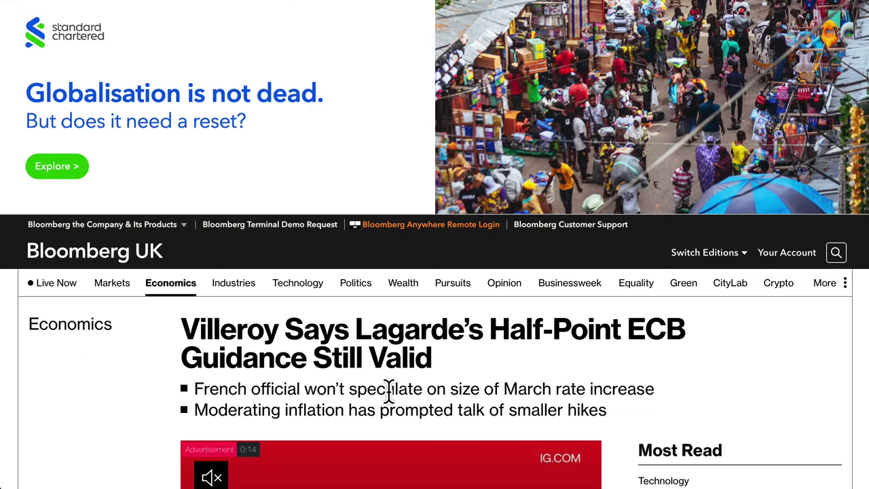
{"action": "scroll", "coordinate": [390, 390], "scroll_direction": "down", "scroll_amount": 3}
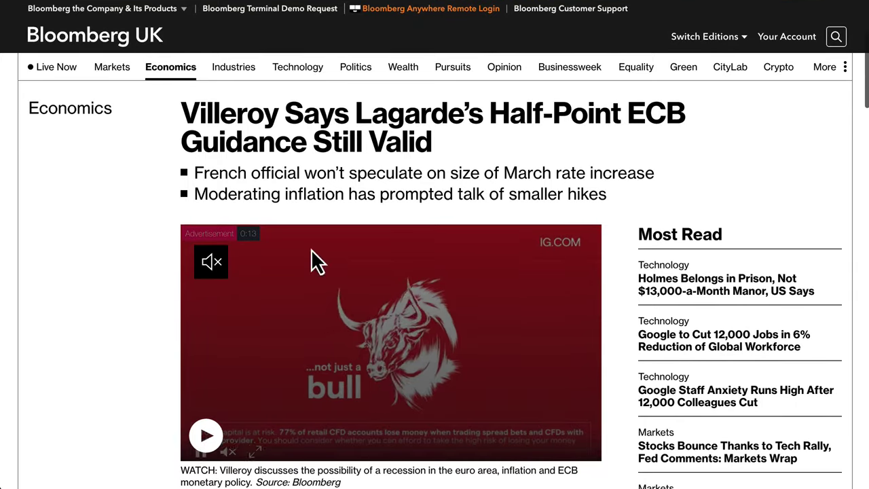
{"action": "left_click_drag", "start_coordinate": [183, 112], "coordinate": [459, 151]}
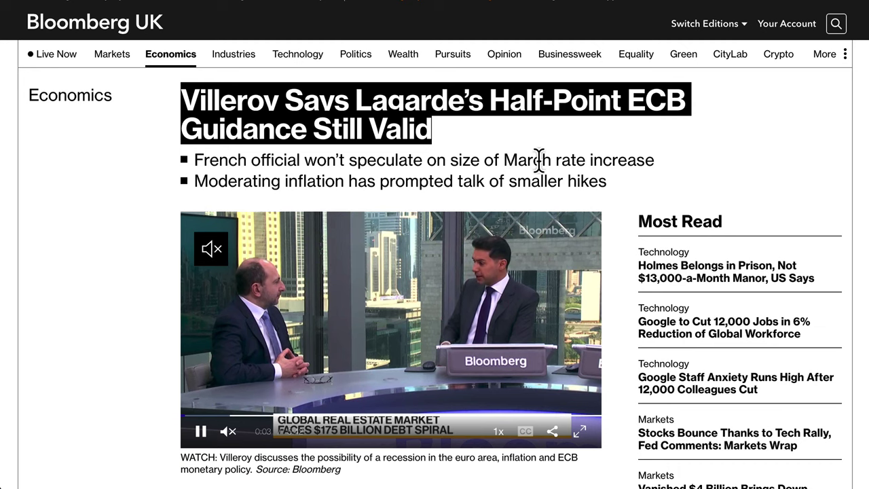
{"action": "scroll", "coordinate": [611, 257], "scroll_direction": "down", "scroll_amount": 3}
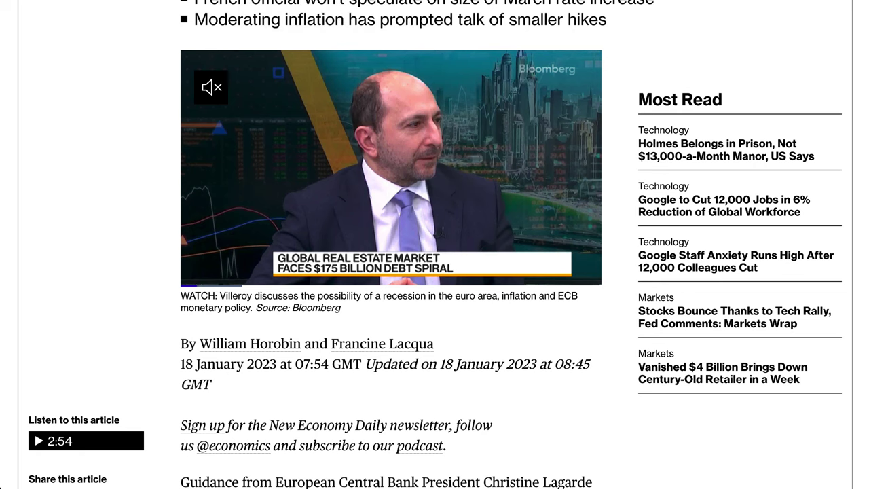
Return to the EURUSD one-hour chart and examine January's price action above the demand zone against both projected paths.
{"action": "left_click", "coordinate": [175, 0]}
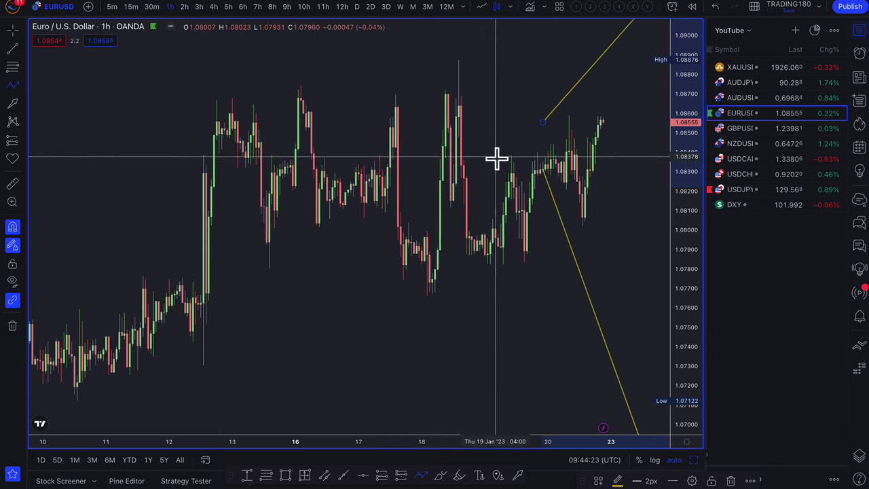
{"action": "scroll", "coordinate": [473, 241], "scroll_direction": "down", "scroll_amount": 3}
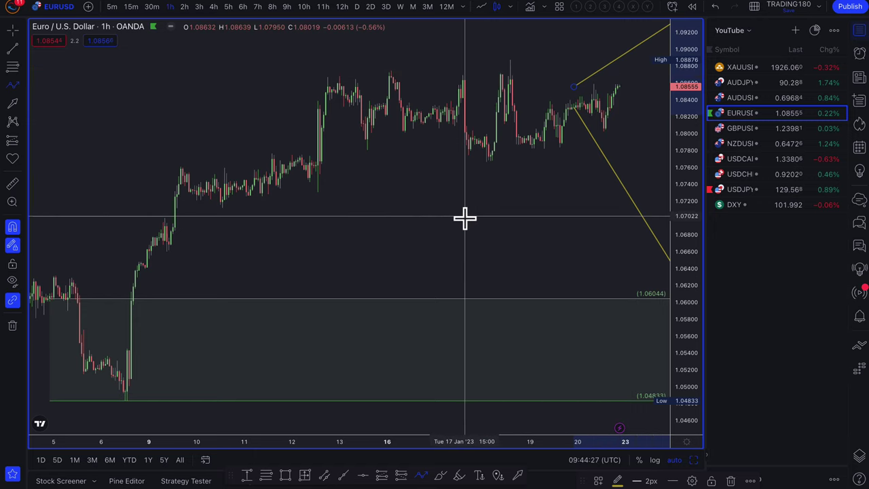
{"action": "scroll", "coordinate": [468, 216], "scroll_direction": "down", "scroll_amount": 2}
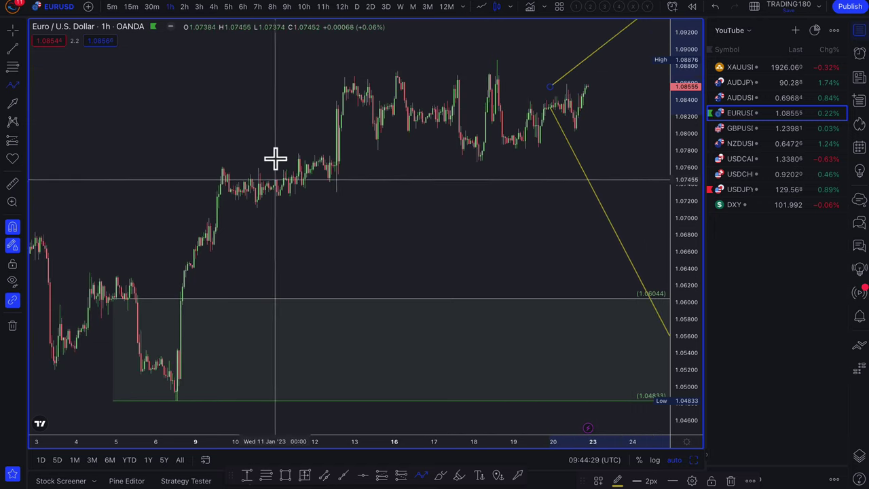
{"action": "scroll", "coordinate": [588, 188], "scroll_direction": "right", "scroll_amount": 3}
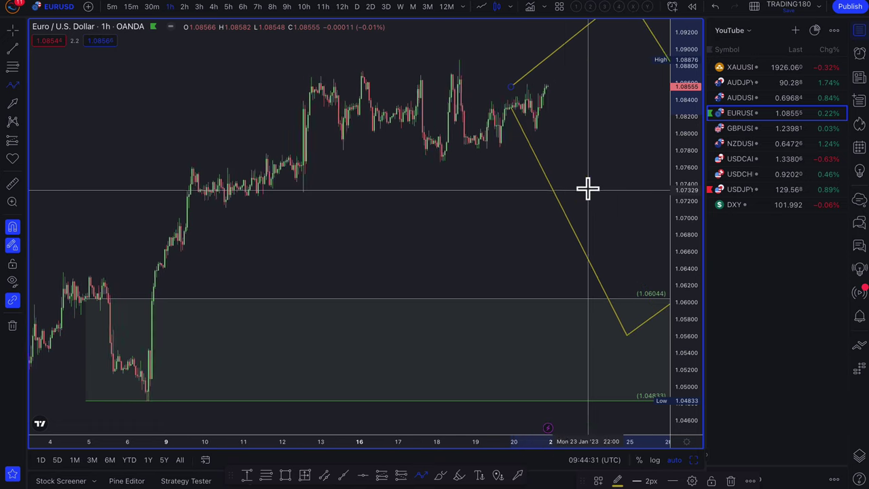
{"action": "scroll", "coordinate": [568, 217], "scroll_direction": "down", "scroll_amount": 2}
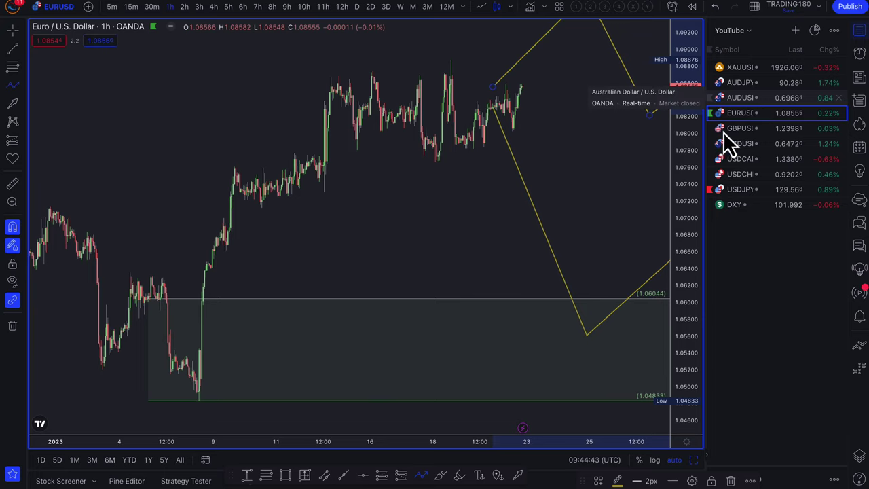
On the AUDUSD daily chart, draw a demand zone from 0.69130 to 0.68598 at the 10 January candle and remove the 0.70092–0.69076 zone.
{"action": "left_click", "coordinate": [740, 99]}
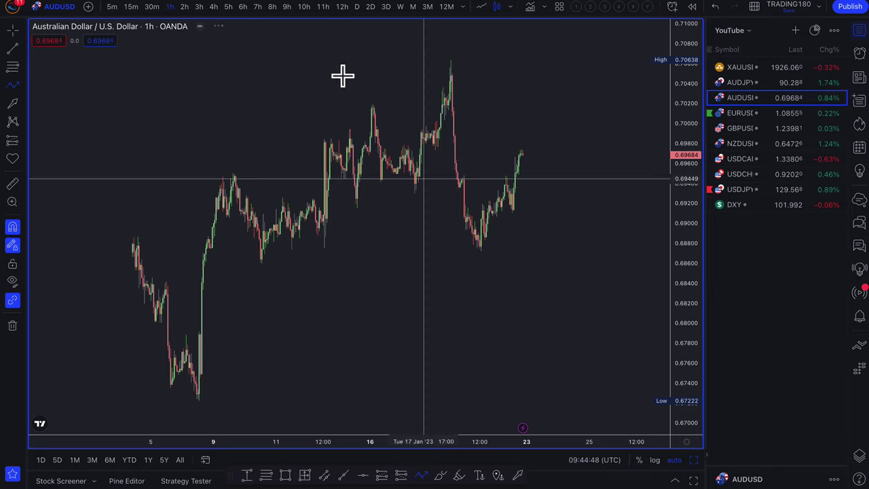
{"action": "left_click", "coordinate": [356, 7]}
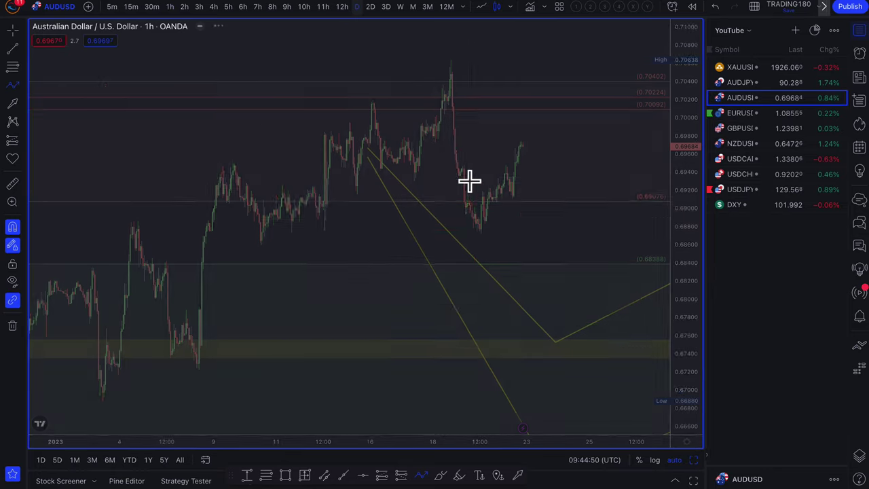
{"action": "scroll", "coordinate": [469, 180], "scroll_direction": "up", "scroll_amount": 6}
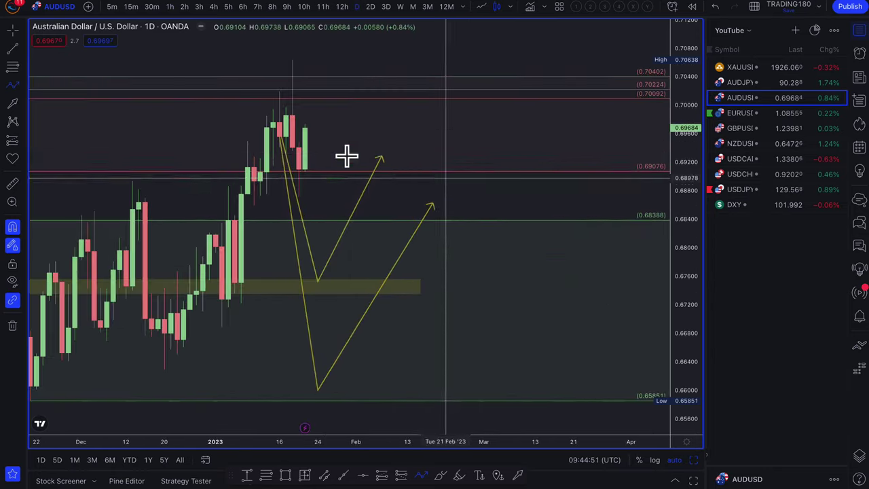
{"action": "left_click_drag", "start_coordinate": [346, 156], "coordinate": [398, 174]}
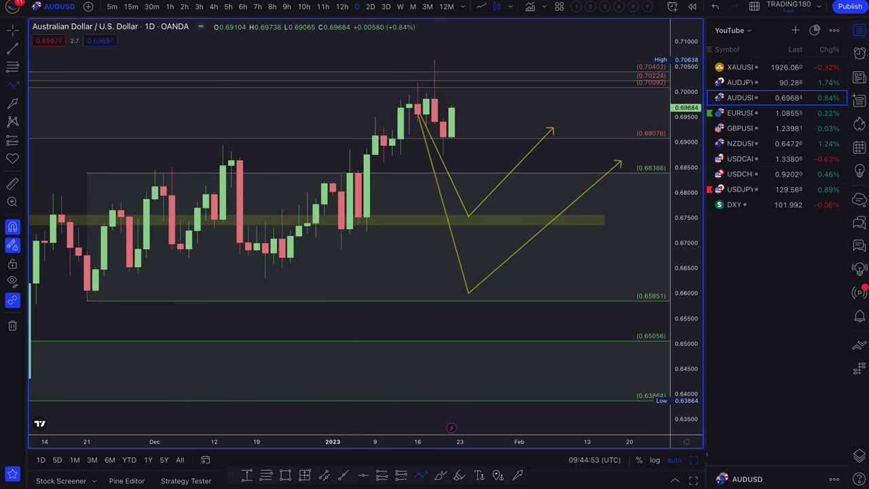
{"action": "left_click", "coordinate": [12, 66]}
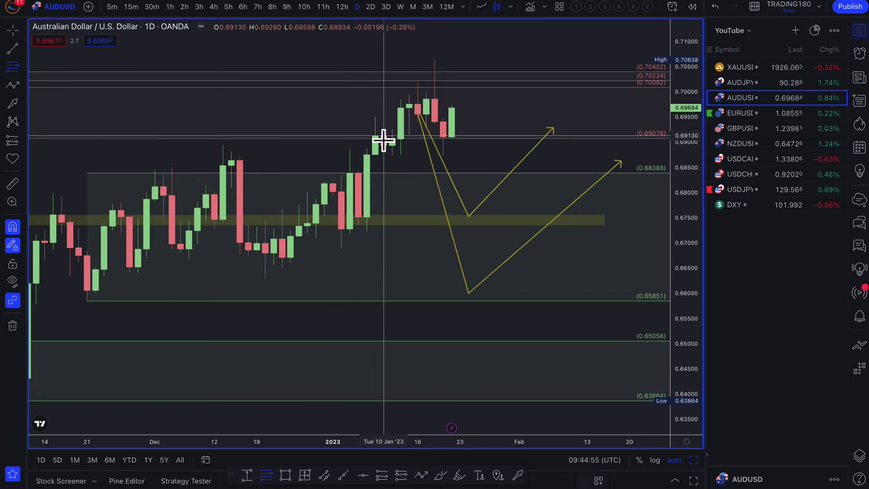
{"action": "left_click", "coordinate": [383, 145]}
{"action": "left_click_drag", "start_coordinate": [383, 154], "coordinate": [384, 165]}
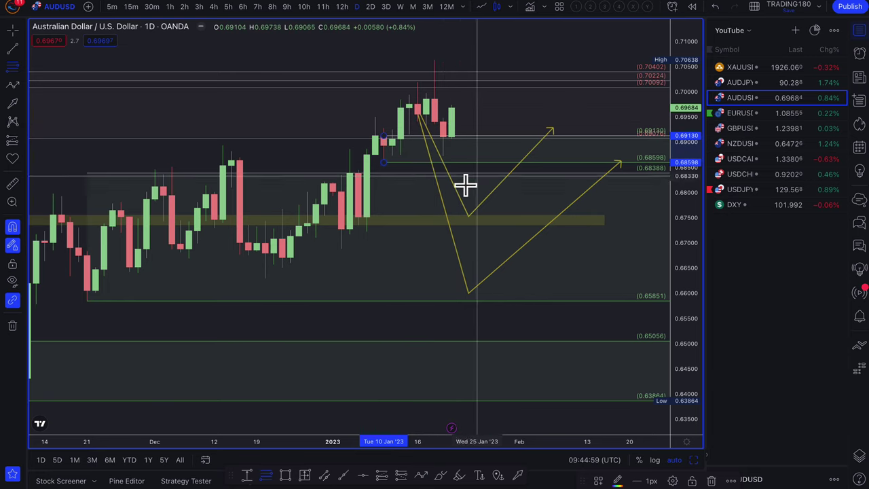
{"action": "left_click", "coordinate": [339, 149]}
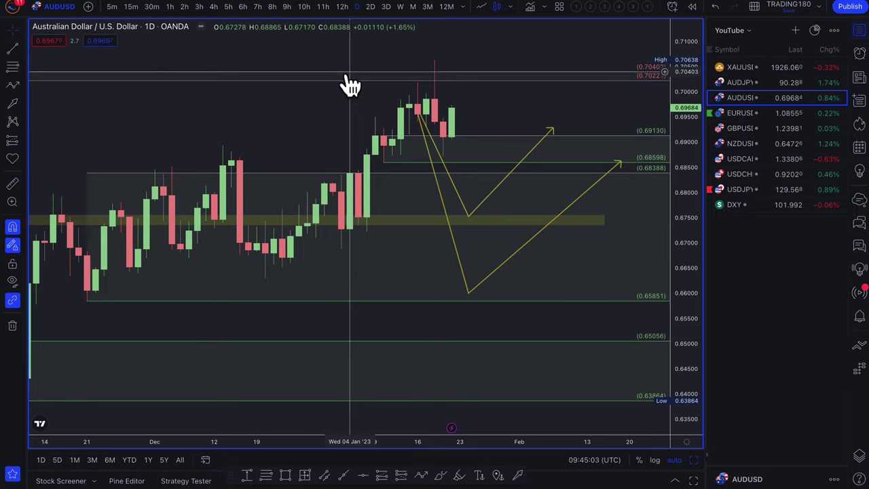
Draw a zone from 0.71368 to 0.71074 at AUDUSD's August 2022 high and apply the "1. SUPPLY - 2D" template.
{"action": "scroll", "coordinate": [348, 79], "scroll_direction": "down", "scroll_amount": 5}
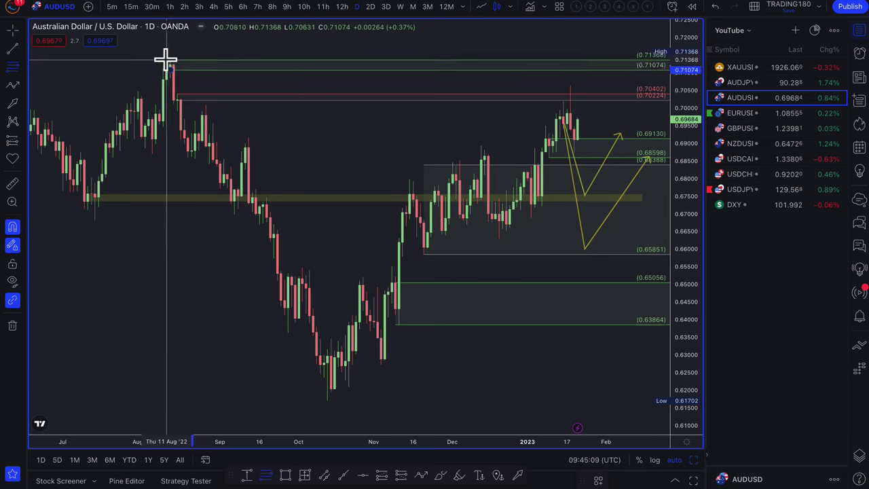
{"action": "left_click", "coordinate": [168, 62]}
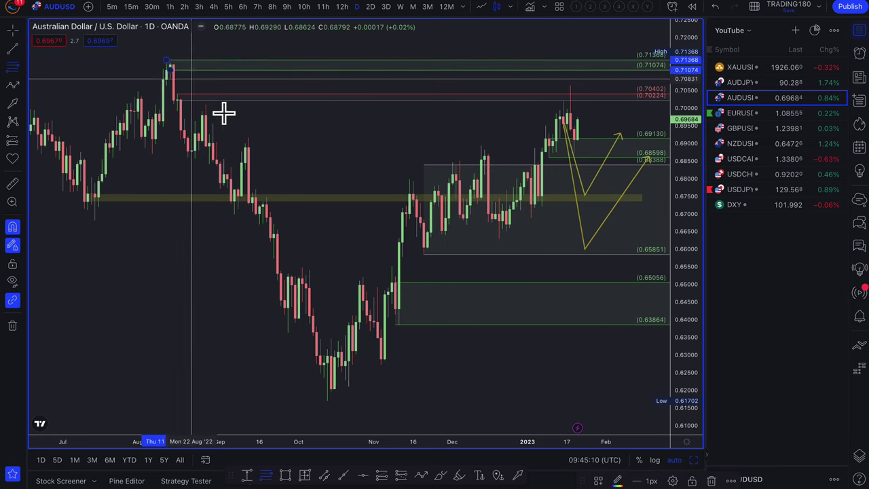
{"action": "left_click", "coordinate": [598, 480]}
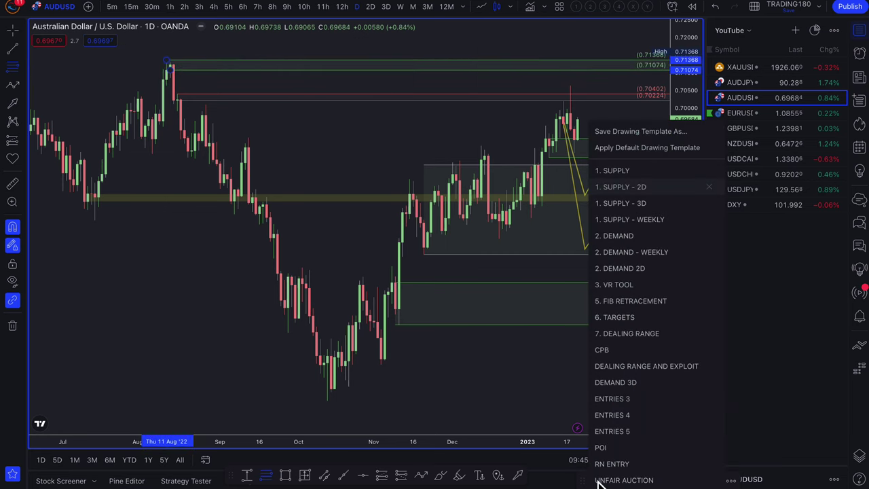
{"action": "left_click", "coordinate": [617, 186]}
Examine AUDUSD's latest daily candles against the January demand zone, the moving averages and the supply zones overhead.
{"action": "scroll", "coordinate": [499, 159], "scroll_direction": "up", "scroll_amount": 5}
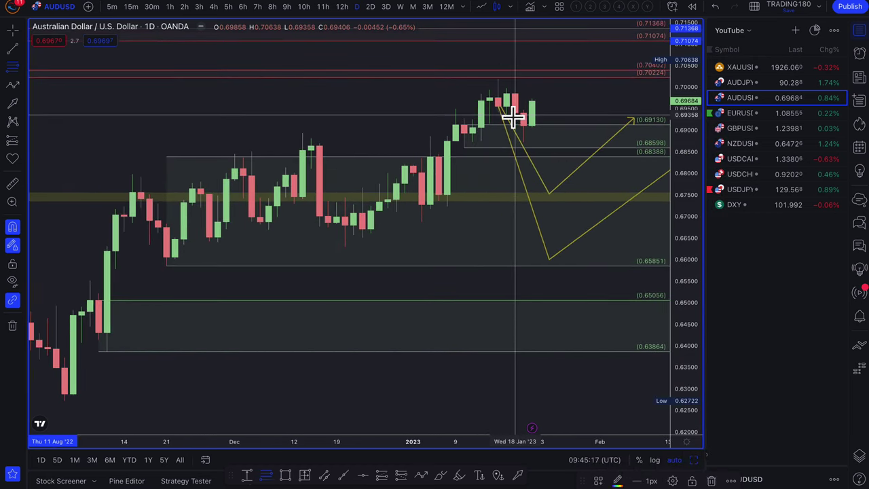
{"action": "scroll", "coordinate": [509, 119], "scroll_direction": "up", "scroll_amount": 3}
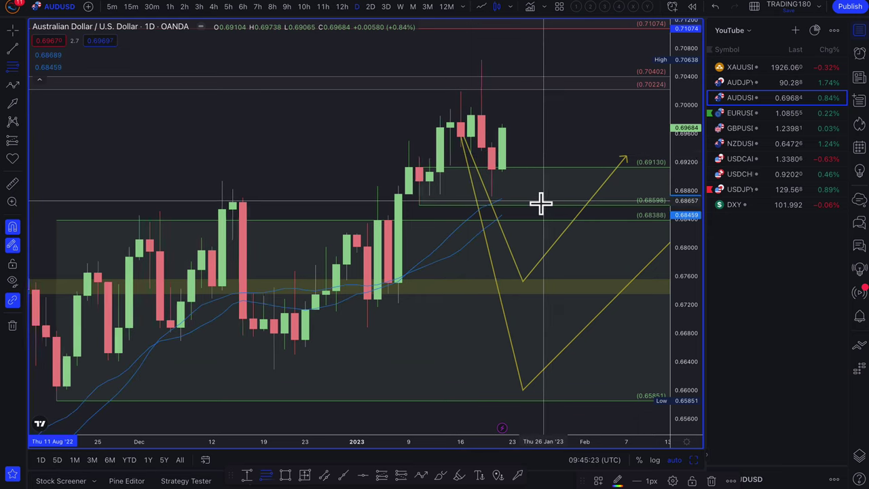
{"action": "scroll", "coordinate": [541, 204], "scroll_direction": "up", "scroll_amount": 2}
{"action": "scroll", "coordinate": [541, 204], "scroll_direction": "up", "scroll_amount": 1}
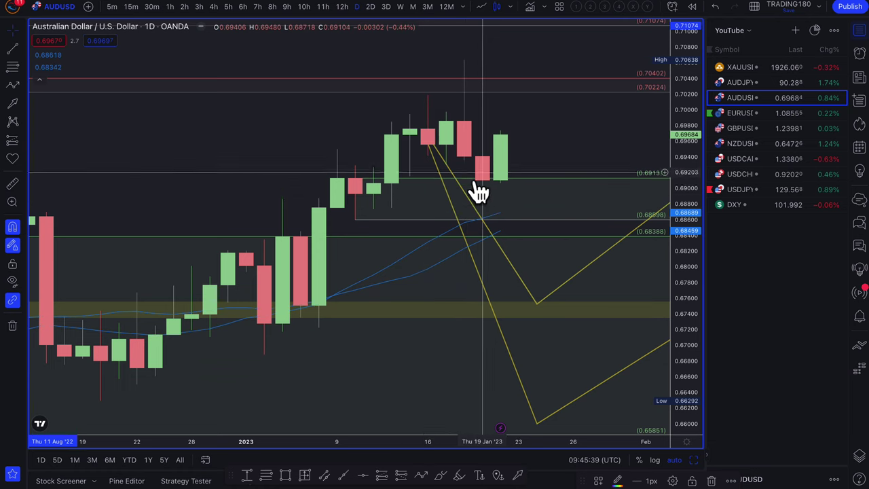
{"action": "scroll", "coordinate": [407, 203], "scroll_direction": "down", "scroll_amount": 2}
{"action": "scroll", "coordinate": [367, 209], "scroll_direction": "down", "scroll_amount": 1}
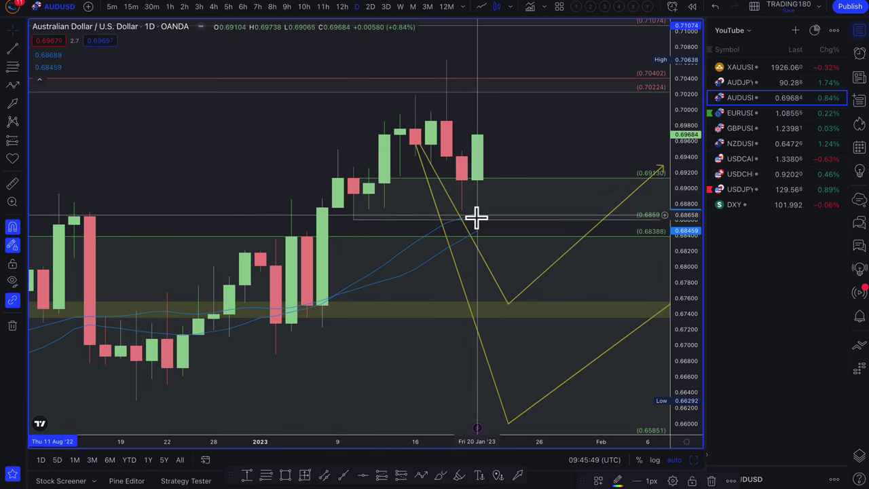
{"action": "scroll", "coordinate": [479, 216], "scroll_direction": "down", "scroll_amount": 3}
{"action": "scroll", "coordinate": [480, 224], "scroll_direction": "down", "scroll_amount": 1}
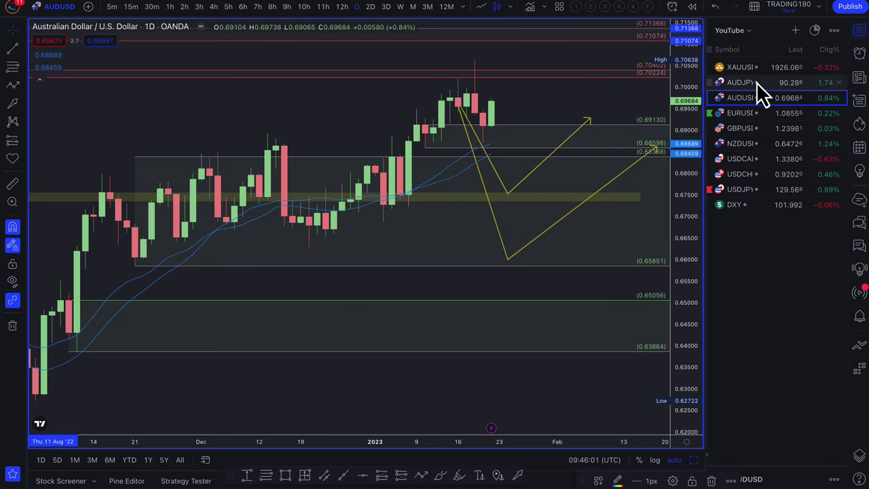
{"action": "scroll", "coordinate": [575, 178], "scroll_direction": "down", "scroll_amount": 4}
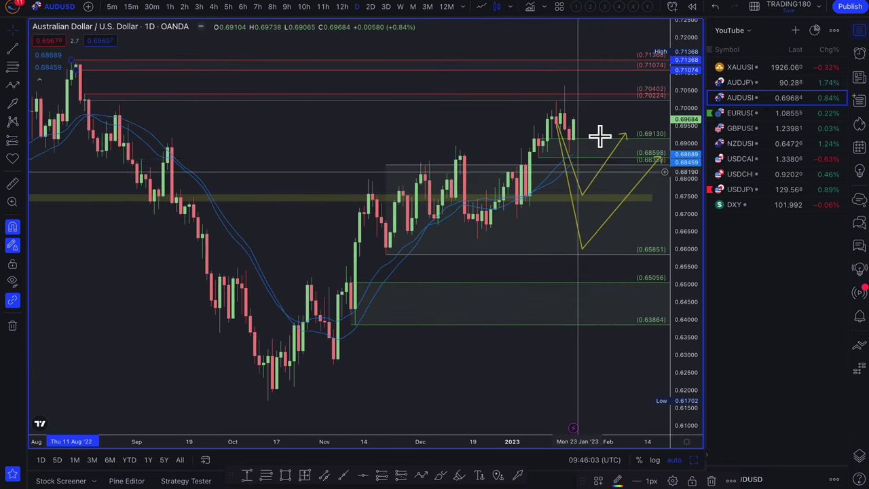
Open the AUDJPY daily chart and examine the January swings between the nearest supply and demand zones.
{"action": "left_click", "coordinate": [746, 83]}
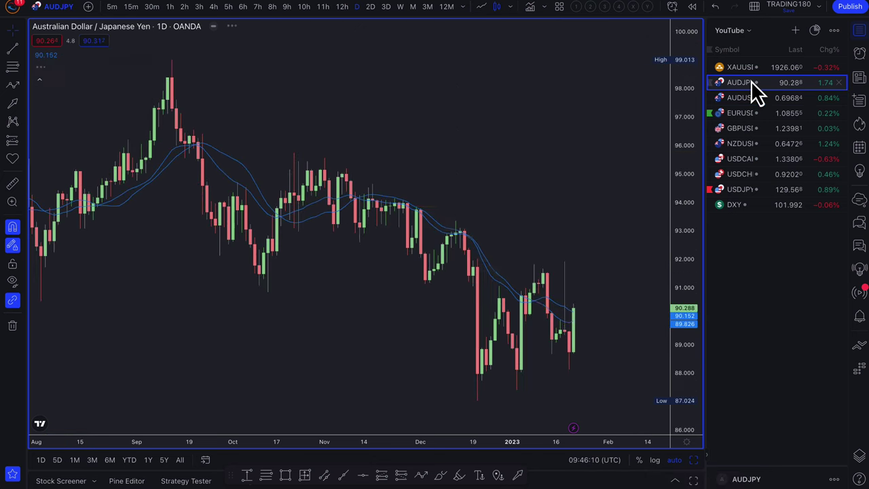
{"action": "scroll", "coordinate": [501, 213], "scroll_direction": "up", "scroll_amount": 3}
{"action": "scroll", "coordinate": [516, 224], "scroll_direction": "up", "scroll_amount": 2}
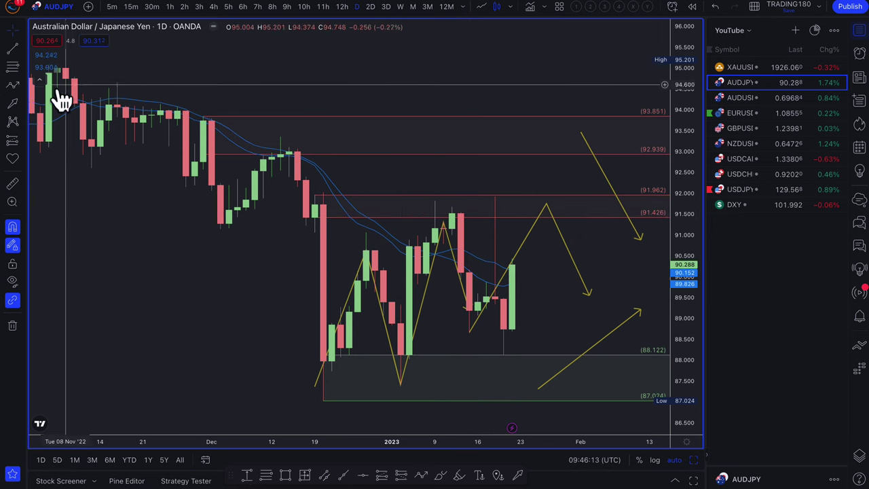
{"action": "left_click", "coordinate": [494, 203]}
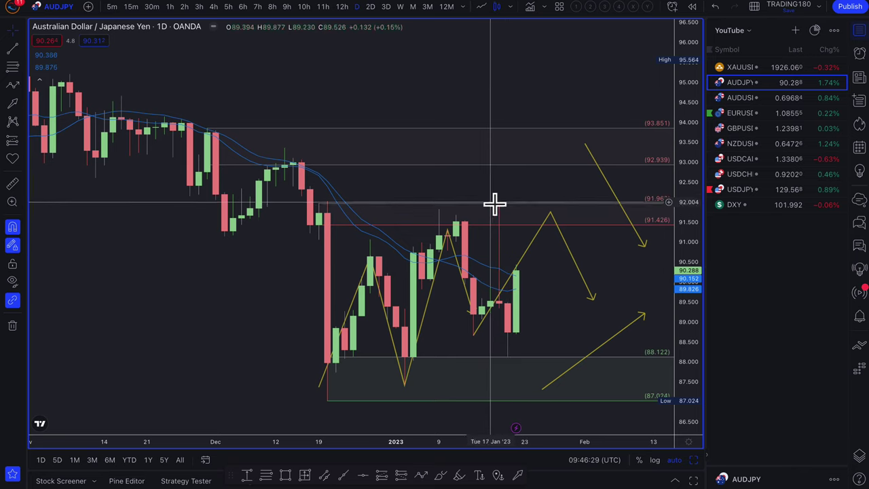
{"action": "left_click", "coordinate": [499, 299]}
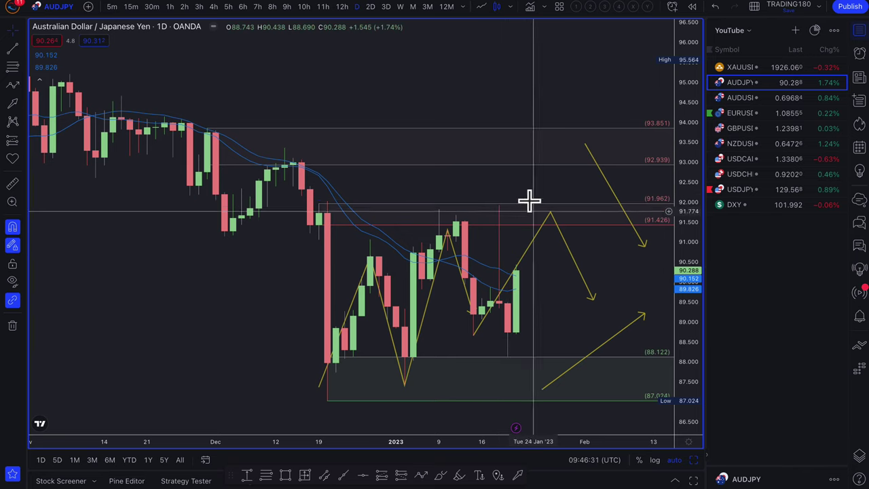
{"action": "scroll", "coordinate": [558, 244], "scroll_direction": "down", "scroll_amount": 3}
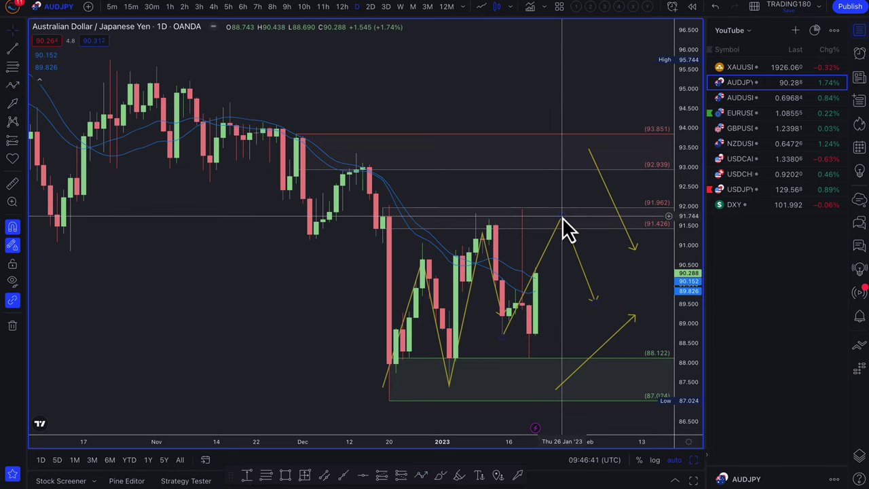
Reshape the latest AUDJPY path to peak at about 93.1 on 18 January and end at about 89.0 just past the last candle.
{"action": "mouse_move", "coordinate": [561, 216]}
{"action": "left_mouse_down"}
{"action": "mouse_move", "coordinate": [557, 187]}
{"action": "mouse_move", "coordinate": [540, 218]}
{"action": "mouse_move", "coordinate": [519, 221]}
{"action": "mouse_move", "coordinate": [523, 212]}
{"action": "left_mouse_up"}
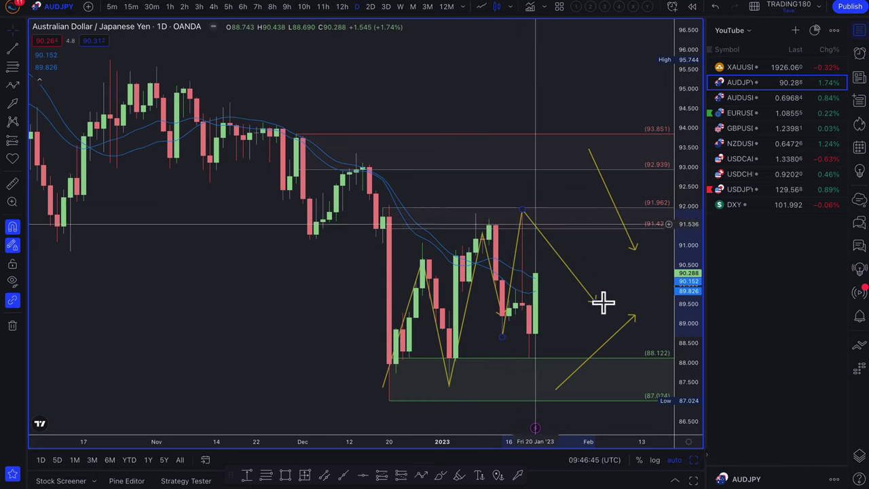
{"action": "mouse_move", "coordinate": [531, 326]}
{"action": "left_mouse_down"}
{"action": "mouse_move", "coordinate": [549, 326]}
{"action": "mouse_move", "coordinate": [541, 333]}
{"action": "mouse_move", "coordinate": [545, 320]}
{"action": "mouse_move", "coordinate": [547, 332]}
{"action": "mouse_move", "coordinate": [547, 319]}
{"action": "mouse_move", "coordinate": [543, 336]}
{"action": "mouse_move", "coordinate": [547, 309]}
{"action": "mouse_move", "coordinate": [537, 342]}
{"action": "mouse_move", "coordinate": [549, 323]}
{"action": "left_mouse_up"}
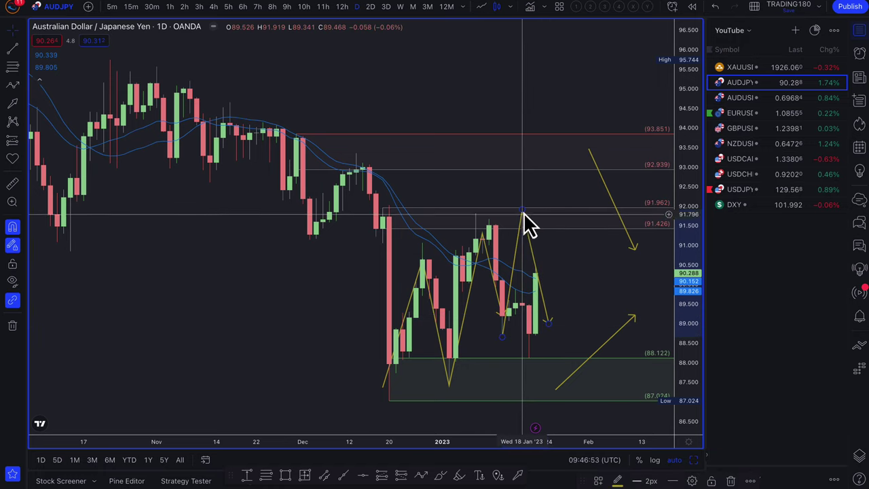
{"action": "left_click_drag", "start_coordinate": [522, 209], "coordinate": [523, 163]}
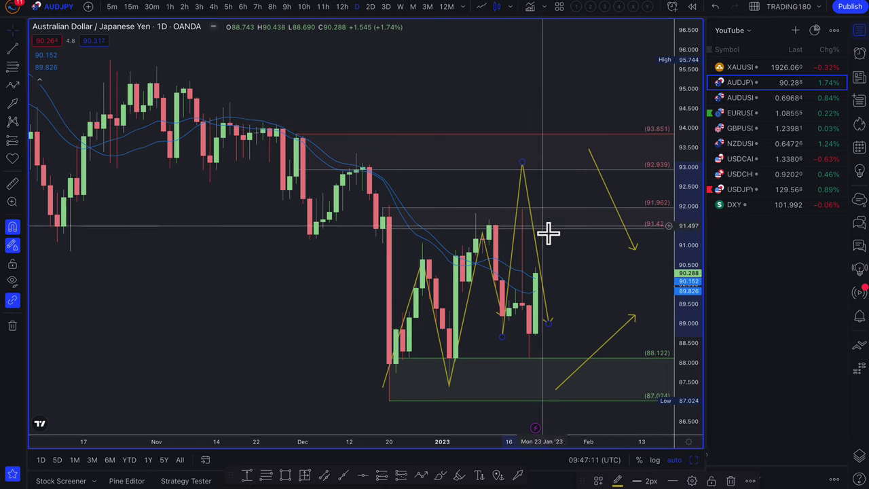
Open the XAUUSD chart and read Bloomberg's article on central banks increasing gold holdings, highlighting its headline.
{"action": "left_click", "coordinate": [740, 68]}
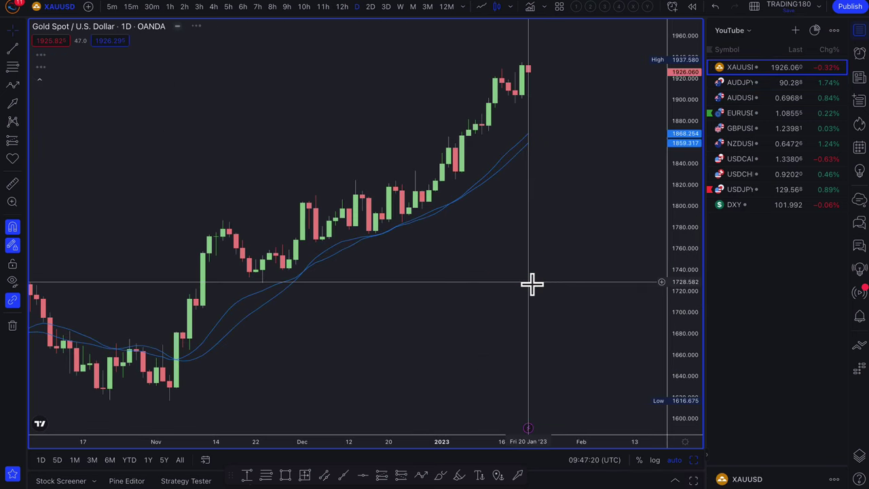
{"action": "scroll", "coordinate": [466, 248], "scroll_direction": "down", "scroll_amount": 5}
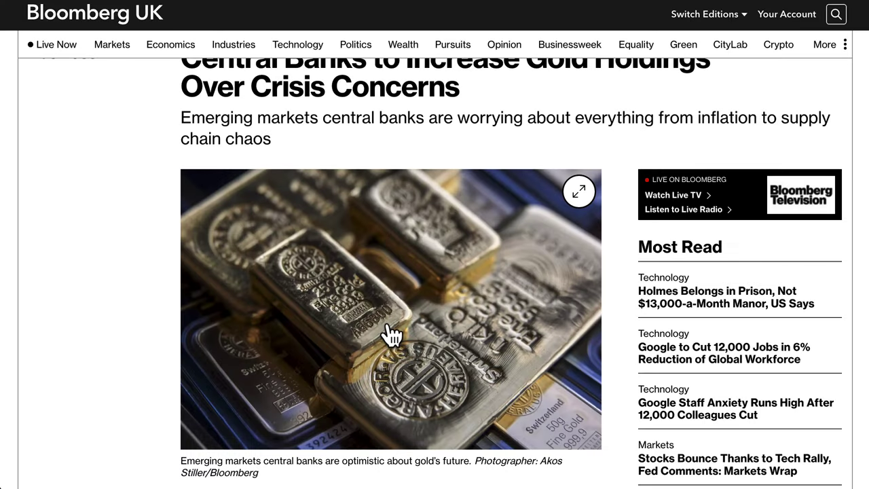
{"action": "scroll", "coordinate": [388, 333], "scroll_direction": "down", "scroll_amount": 2}
{"action": "scroll", "coordinate": [390, 334], "scroll_direction": "down", "scroll_amount": 1}
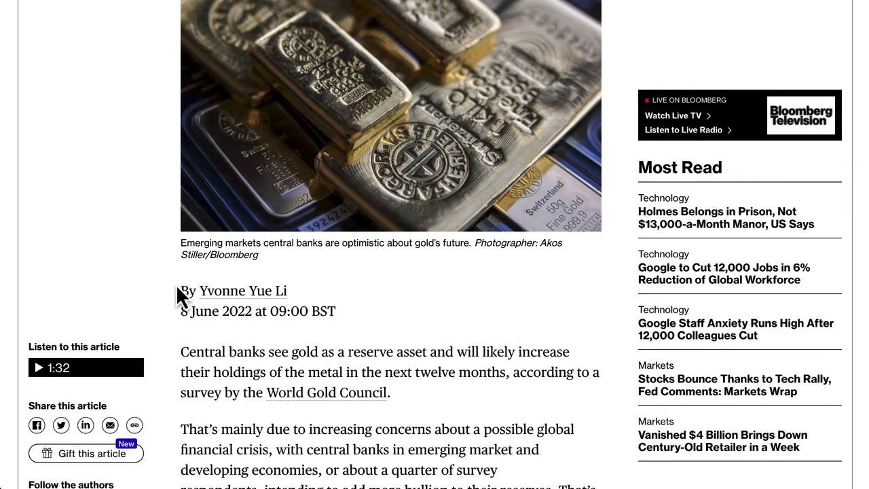
{"action": "scroll", "coordinate": [202, 295], "scroll_direction": "up", "scroll_amount": 3}
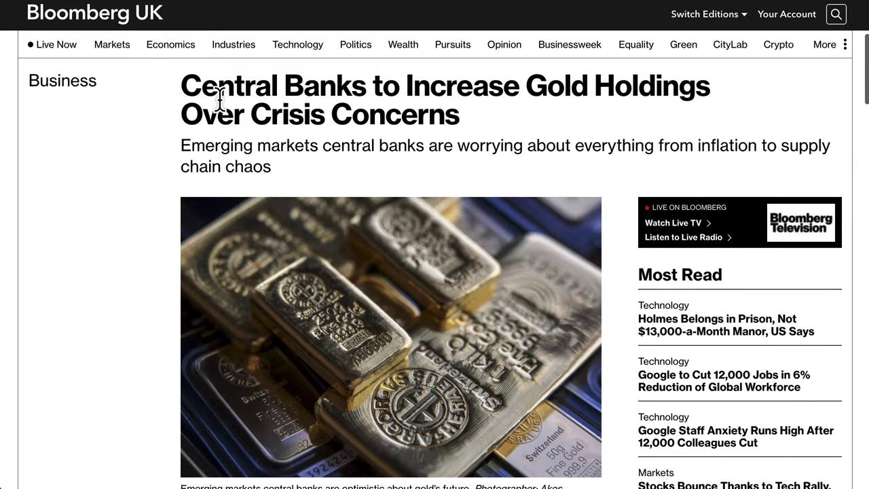
{"action": "left_click_drag", "start_coordinate": [320, 95], "coordinate": [671, 120]}
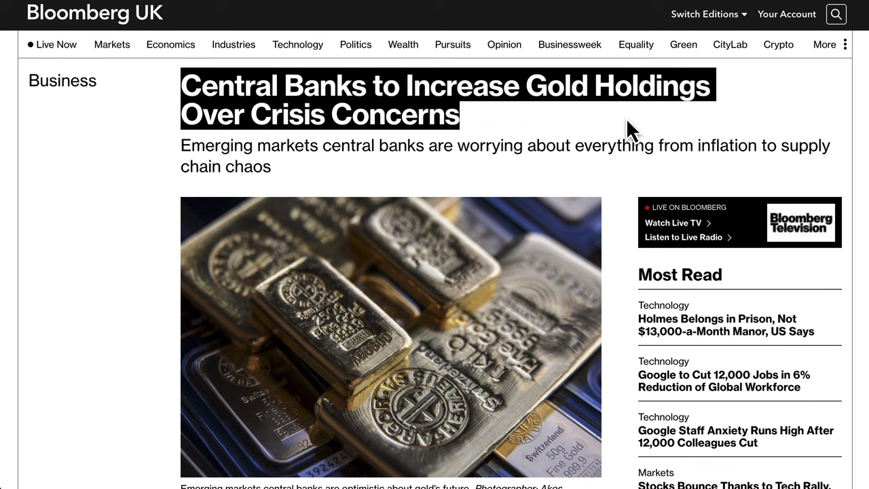
{"action": "scroll", "coordinate": [409, 263], "scroll_direction": "down", "scroll_amount": 3}
{"action": "scroll", "coordinate": [355, 292], "scroll_direction": "down", "scroll_amount": 1}
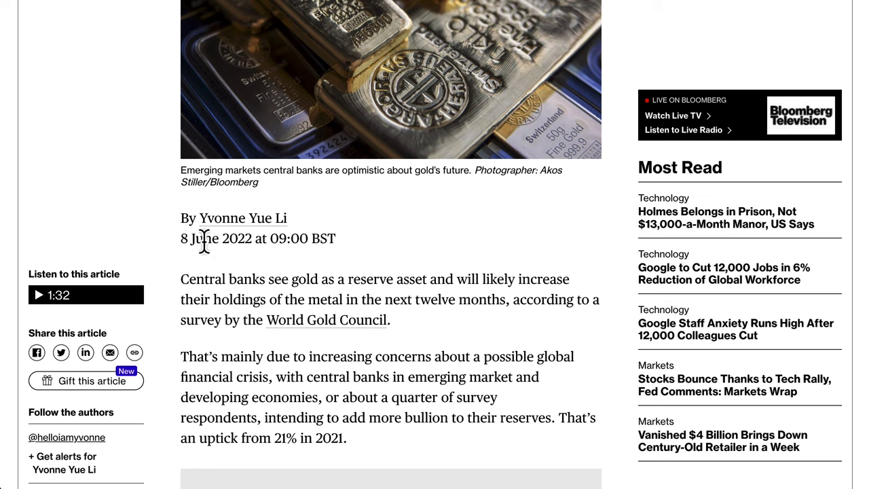
Check the publication date of Bloomberg's article on central bank gold holdings.
{"action": "left_click", "coordinate": [252, 245], "text": "shift"}
{"action": "left_click", "coordinate": [211, 249]}
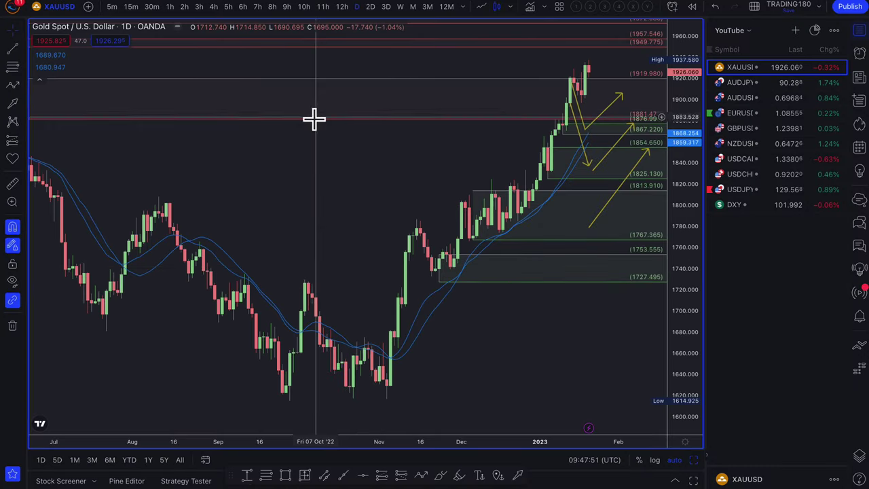
Circle four XAUUSD lows with the Brush tool, from late June through late September 2022, on the daily chart.
{"action": "scroll", "coordinate": [340, 183], "scroll_direction": "down", "scroll_amount": 5}
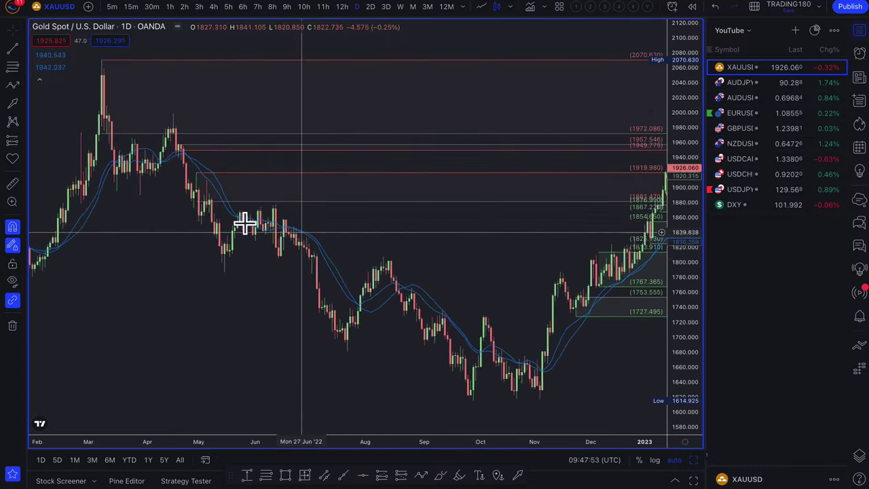
{"action": "scroll", "coordinate": [244, 223], "scroll_direction": "up", "scroll_amount": 2}
{"action": "left_click", "coordinate": [23, 106]}
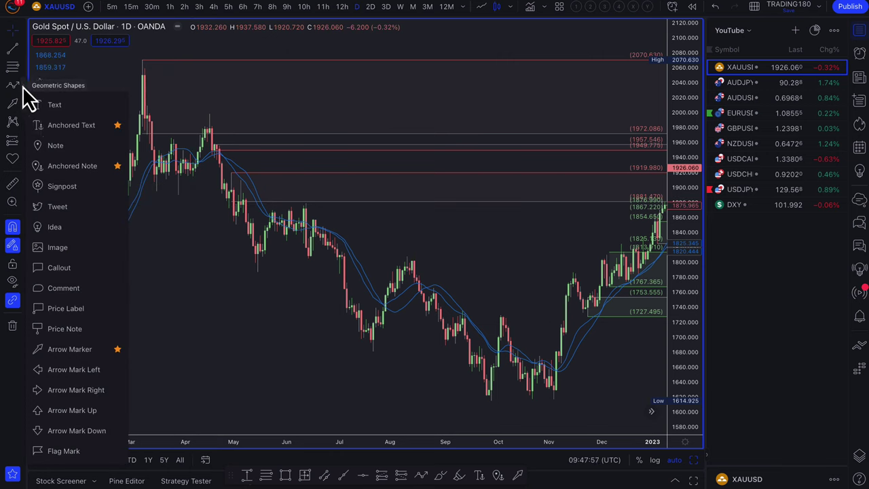
{"action": "left_click", "coordinate": [23, 88]}
{"action": "left_click", "coordinate": [47, 107]}
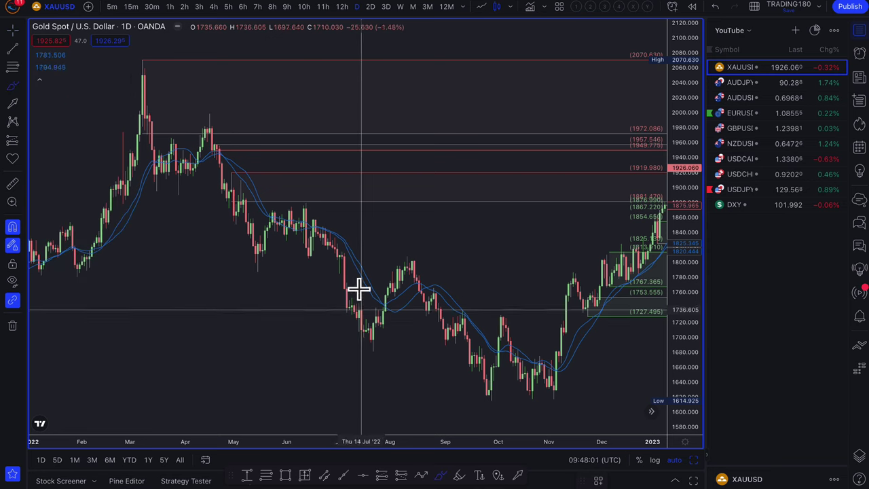
{"action": "mouse_move", "coordinate": [325, 248]}
{"action": "left_mouse_down"}
{"action": "mouse_move", "coordinate": [316, 249]}
{"action": "mouse_move", "coordinate": [359, 306]}
{"action": "mouse_move", "coordinate": [339, 333]}
{"action": "mouse_move", "coordinate": [347, 307]}
{"action": "left_mouse_up"}
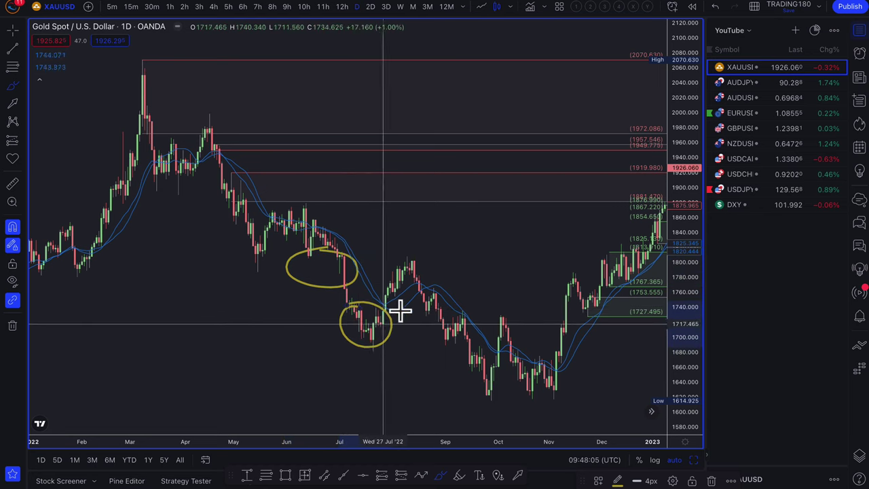
{"action": "left_click_drag", "start_coordinate": [416, 284], "coordinate": [420, 297]}
{"action": "left_click_drag", "start_coordinate": [411, 328], "coordinate": [423, 306]}
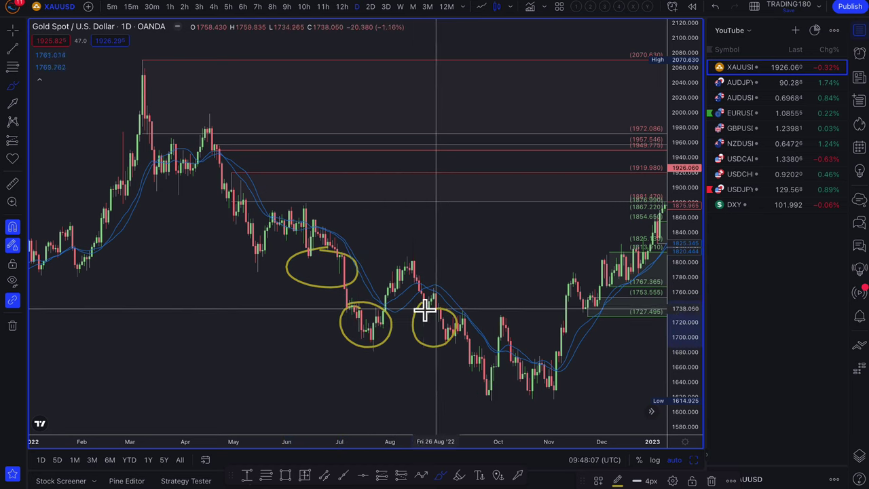
{"action": "mouse_move", "coordinate": [495, 359]}
{"action": "left_mouse_down"}
{"action": "mouse_move", "coordinate": [459, 385]}
{"action": "mouse_move", "coordinate": [514, 358]}
{"action": "left_mouse_up"}
Brush a partial loop above the latest gold candles around 1950 to 2020 and a large loop around the August–November 2022 base.
{"action": "scroll", "coordinate": [526, 359], "scroll_direction": "right", "scroll_amount": 5}
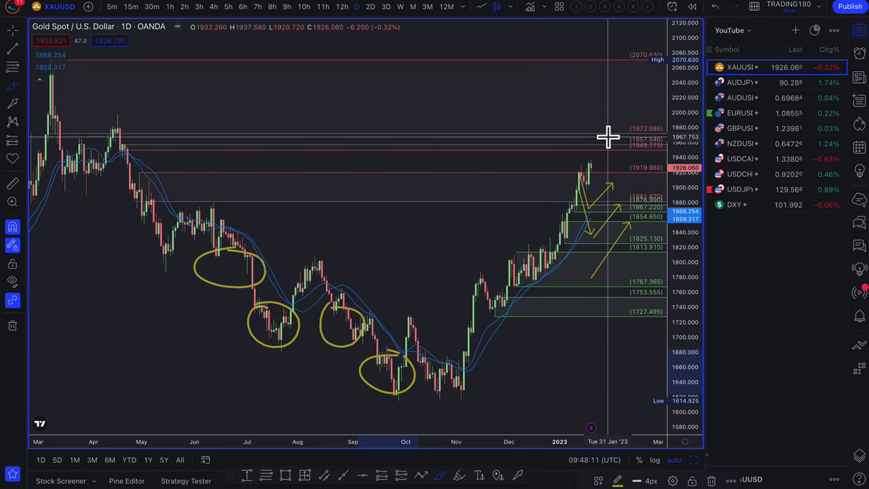
{"action": "mouse_move", "coordinate": [597, 122]}
{"action": "left_mouse_down"}
{"action": "mouse_move", "coordinate": [581, 151]}
{"action": "mouse_move", "coordinate": [626, 115]}
{"action": "mouse_move", "coordinate": [614, 118]}
{"action": "left_mouse_up"}
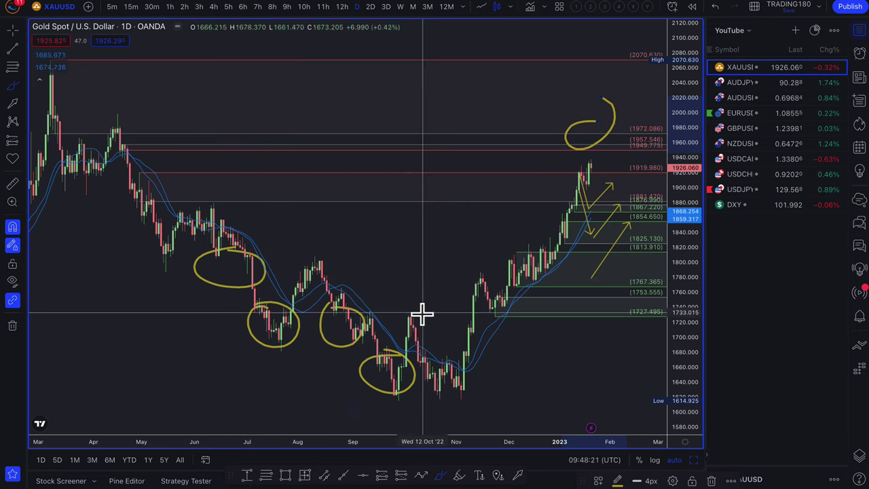
{"action": "mouse_move", "coordinate": [417, 311]}
{"action": "left_mouse_down"}
{"action": "mouse_move", "coordinate": [341, 306]}
{"action": "mouse_move", "coordinate": [309, 359]}
{"action": "left_mouse_up"}
{"action": "left_click_drag", "start_coordinate": [442, 413], "coordinate": [396, 316]}
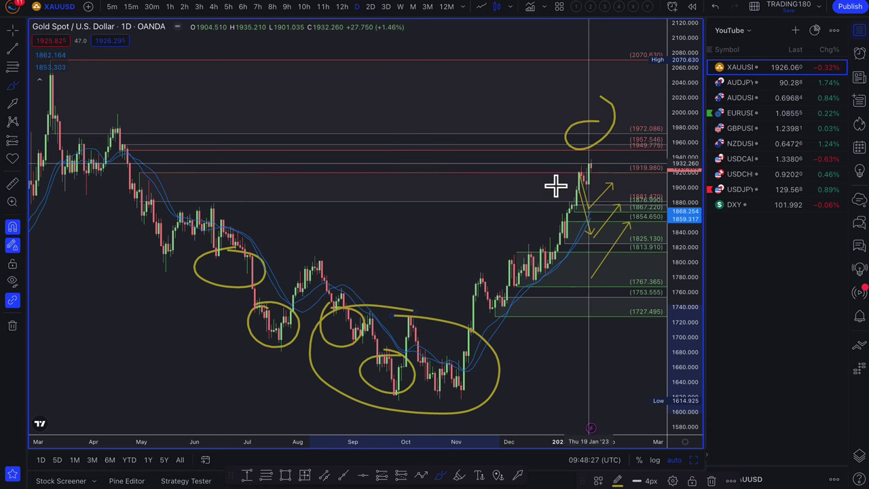
Shift the low point of the shallowest projected gold path to just past the last candle, at about 1872.
{"action": "scroll", "coordinate": [556, 186], "scroll_direction": "down", "scroll_amount": 4}
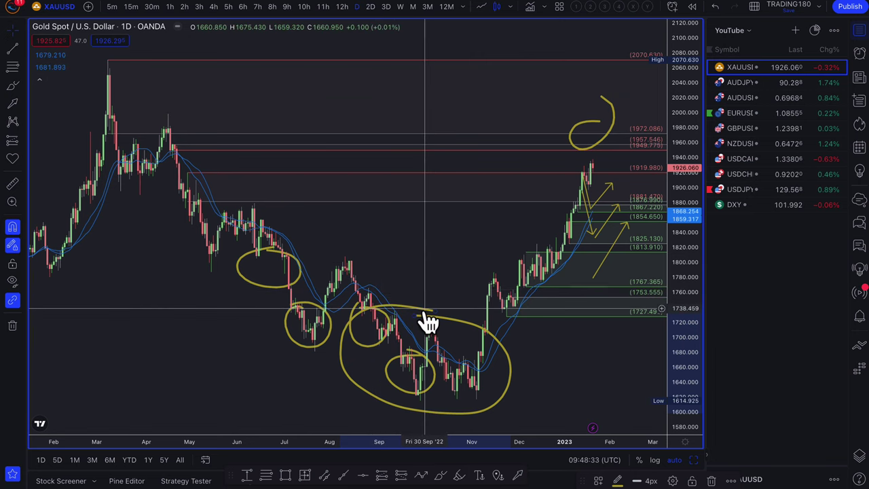
{"action": "scroll", "coordinate": [561, 246], "scroll_direction": "down", "scroll_amount": 1}
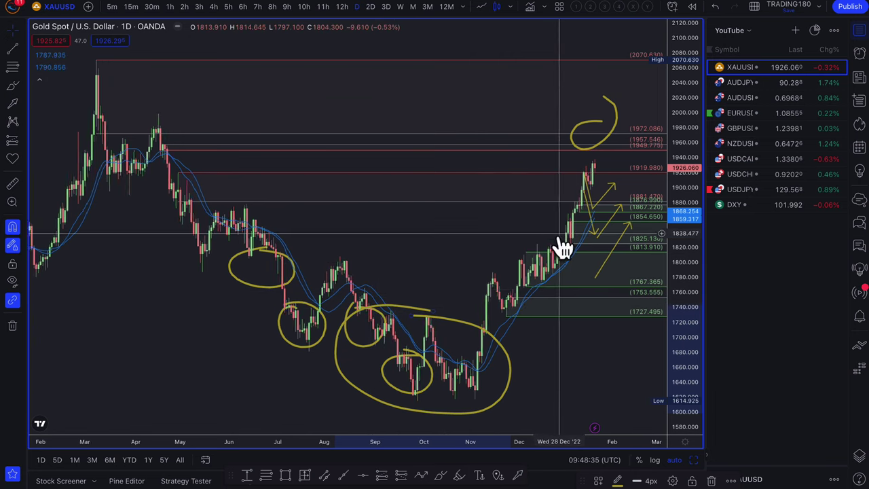
{"action": "scroll", "coordinate": [561, 245], "scroll_direction": "up", "scroll_amount": 5}
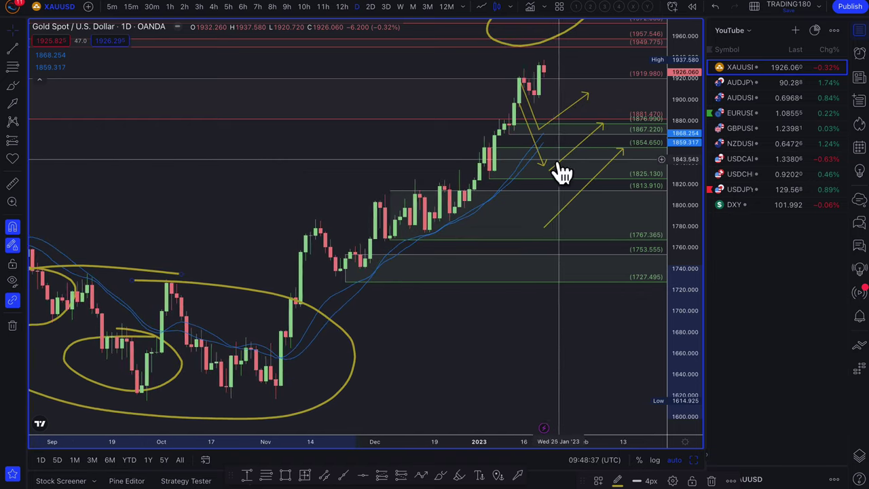
{"action": "scroll", "coordinate": [560, 173], "scroll_direction": "up", "scroll_amount": 2}
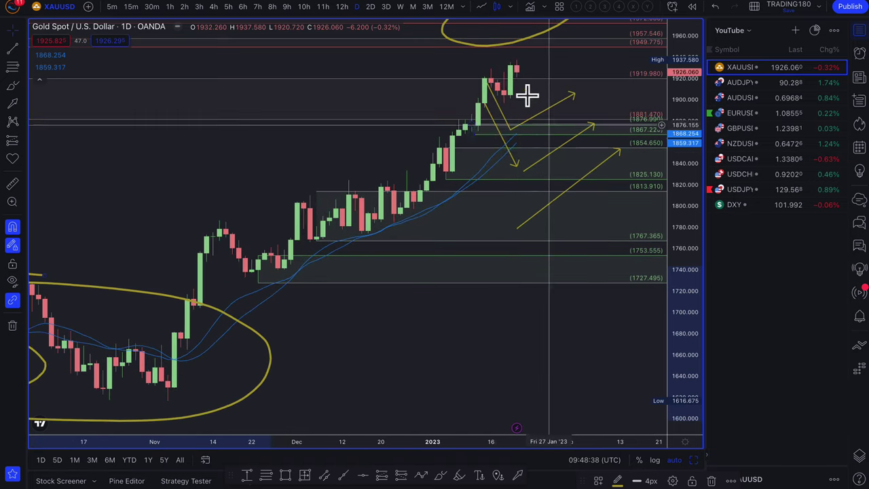
{"action": "left_click", "coordinate": [511, 129]}
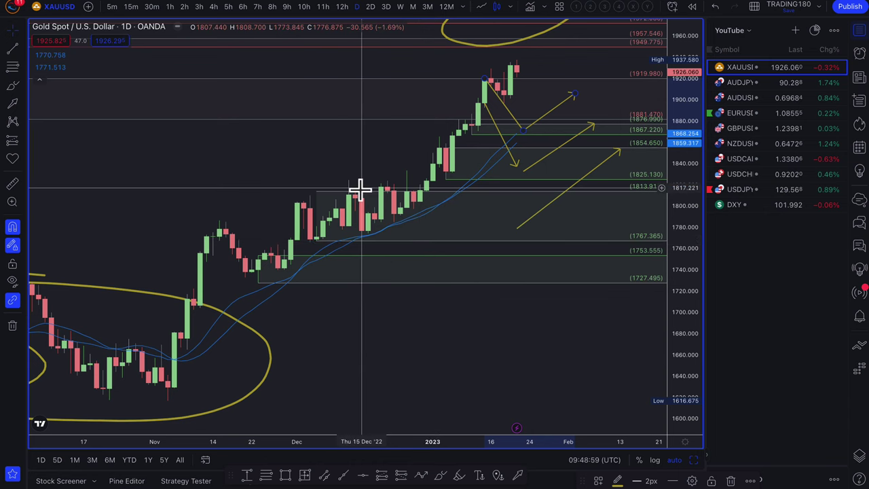
{"action": "scroll", "coordinate": [497, 105], "scroll_direction": "down", "scroll_amount": 1}
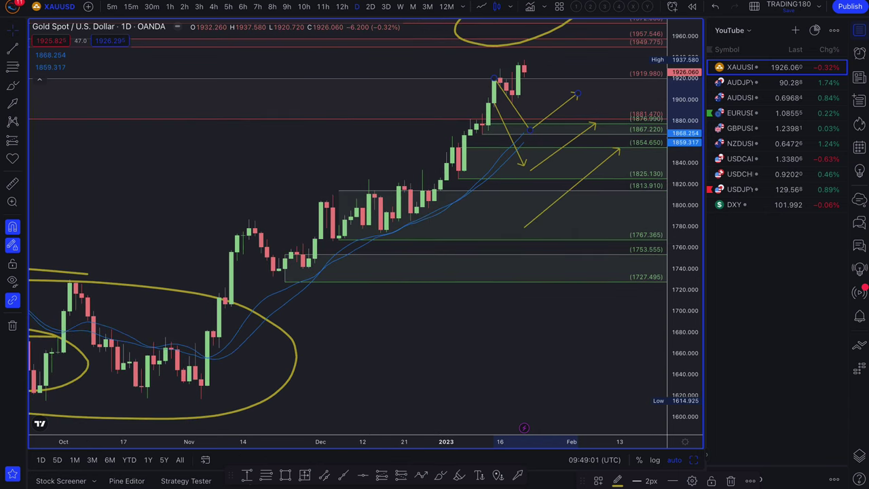